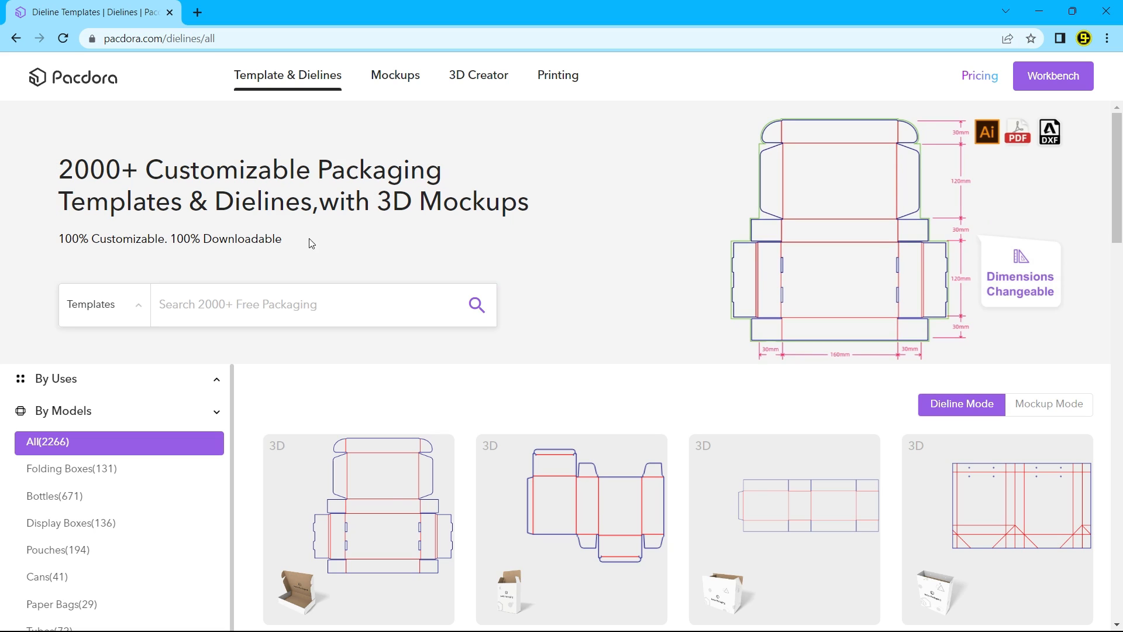
Open the Custom Dimensions Flip Top Boxes Mailer Dieline 150010 and choose AI for Dielines as its download format.
click(220, 315)
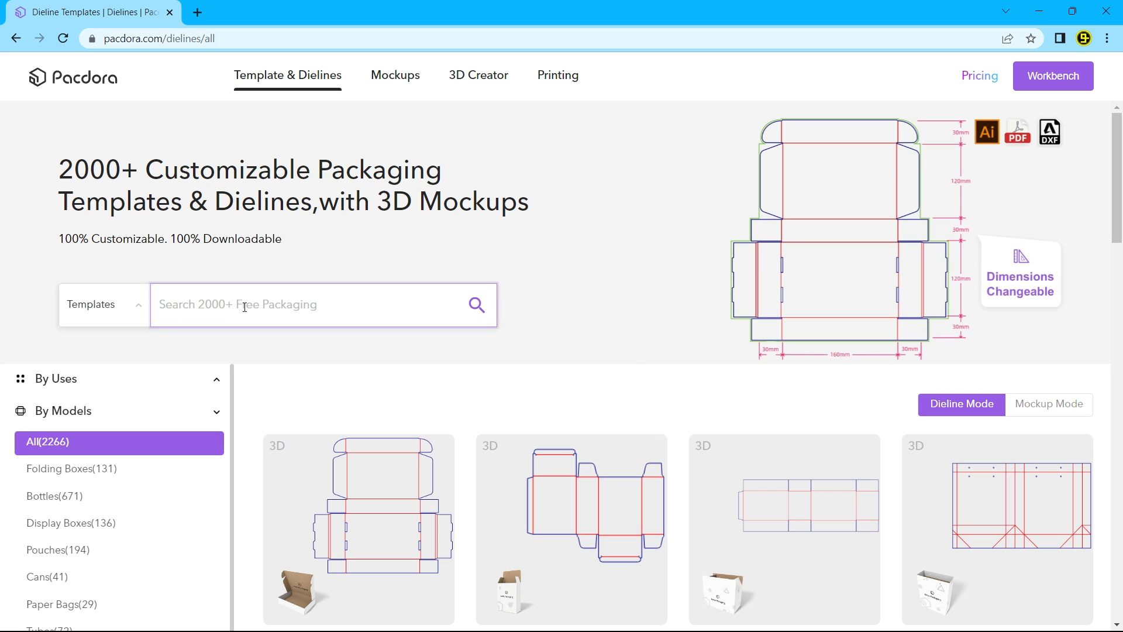
scroll(543, 320, down, 3)
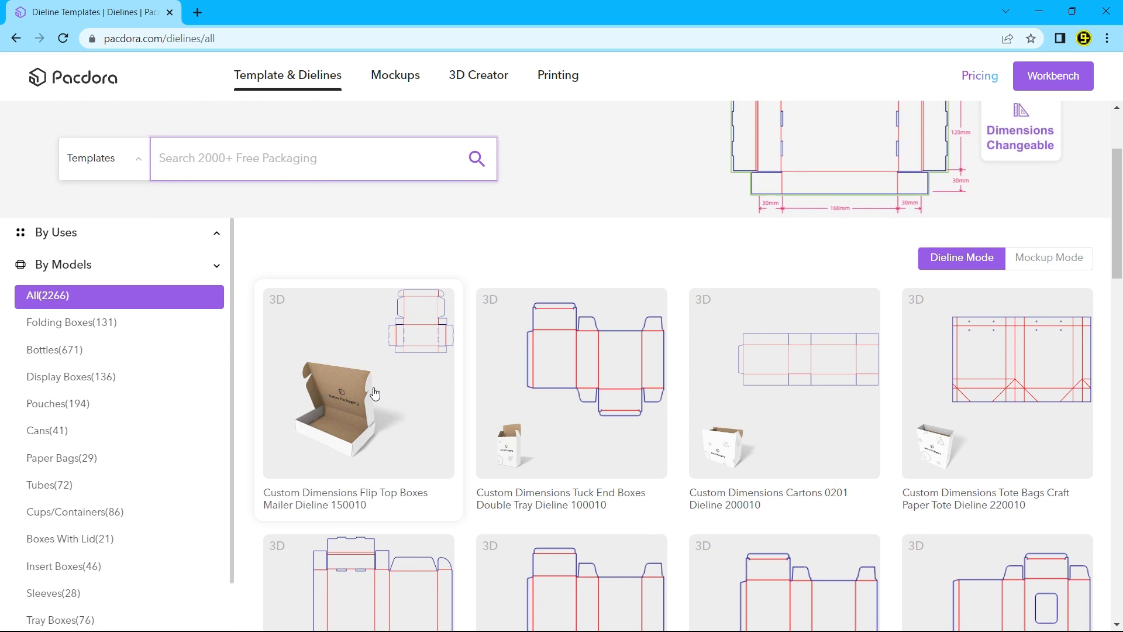
click(376, 393)
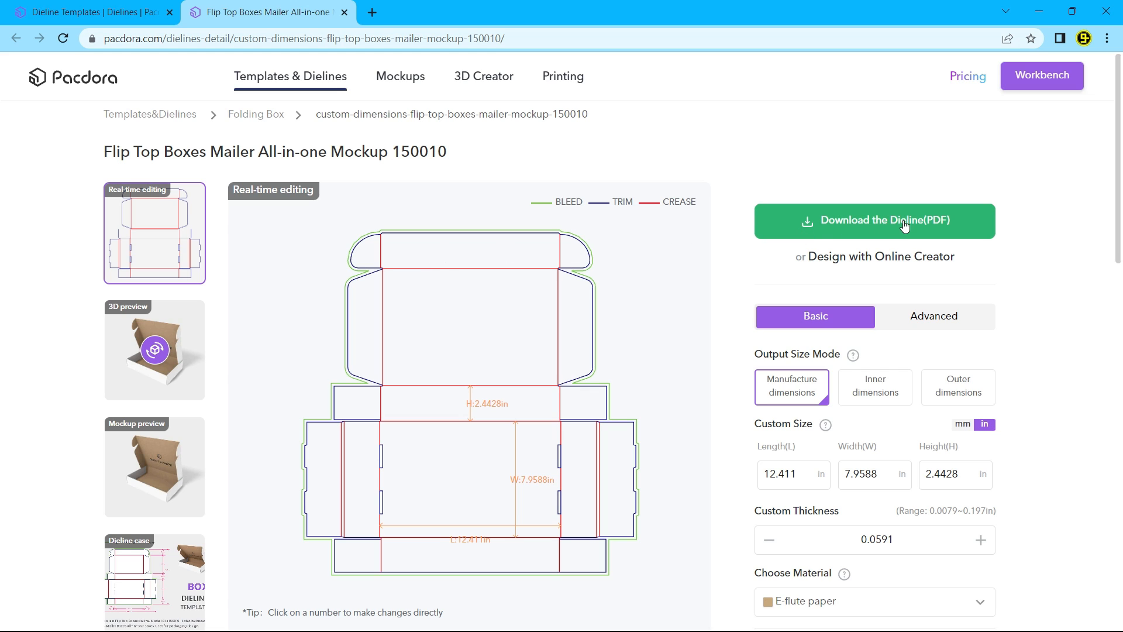
scroll(987, 414, down, 4)
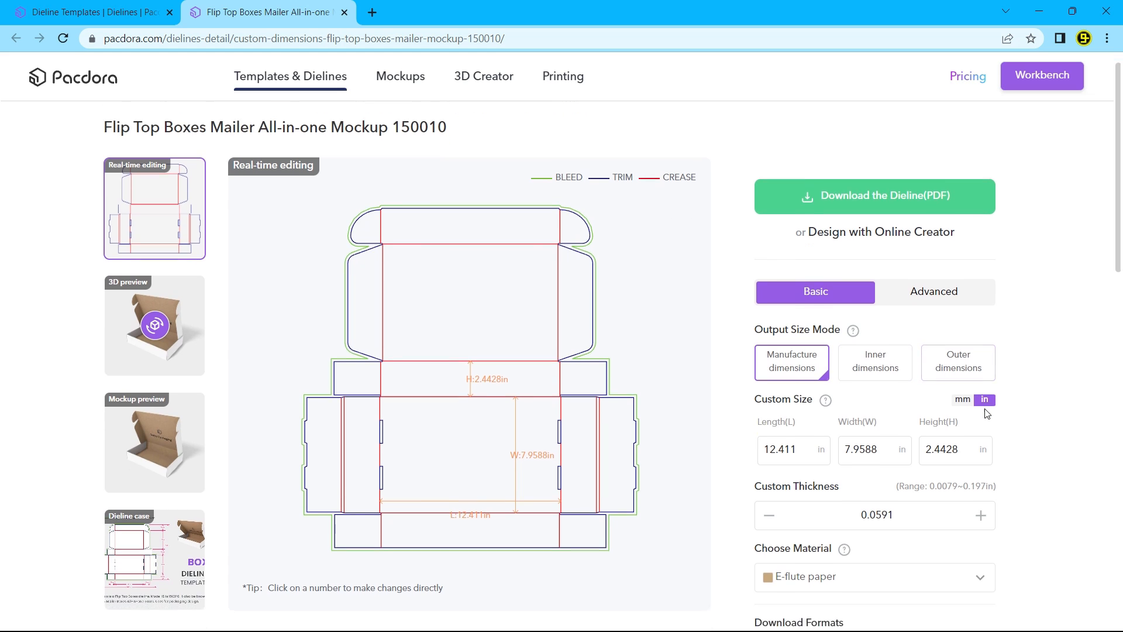
click(930, 460)
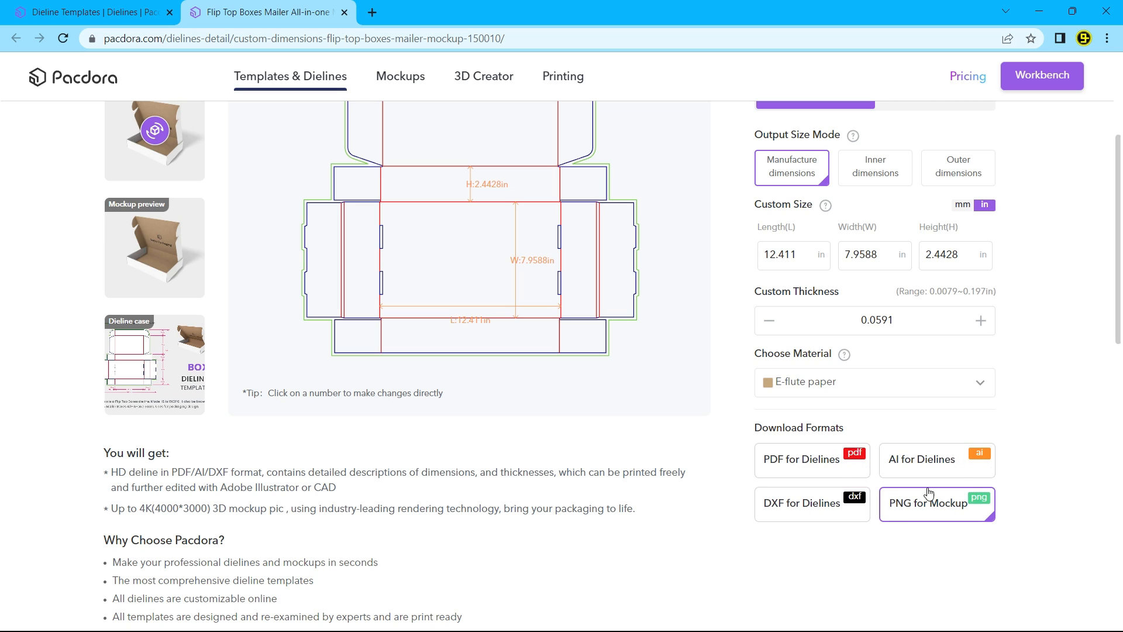
Examine the advanced custom size parameters of the mailer box dieline and close its page.
scroll(932, 475, up, 3)
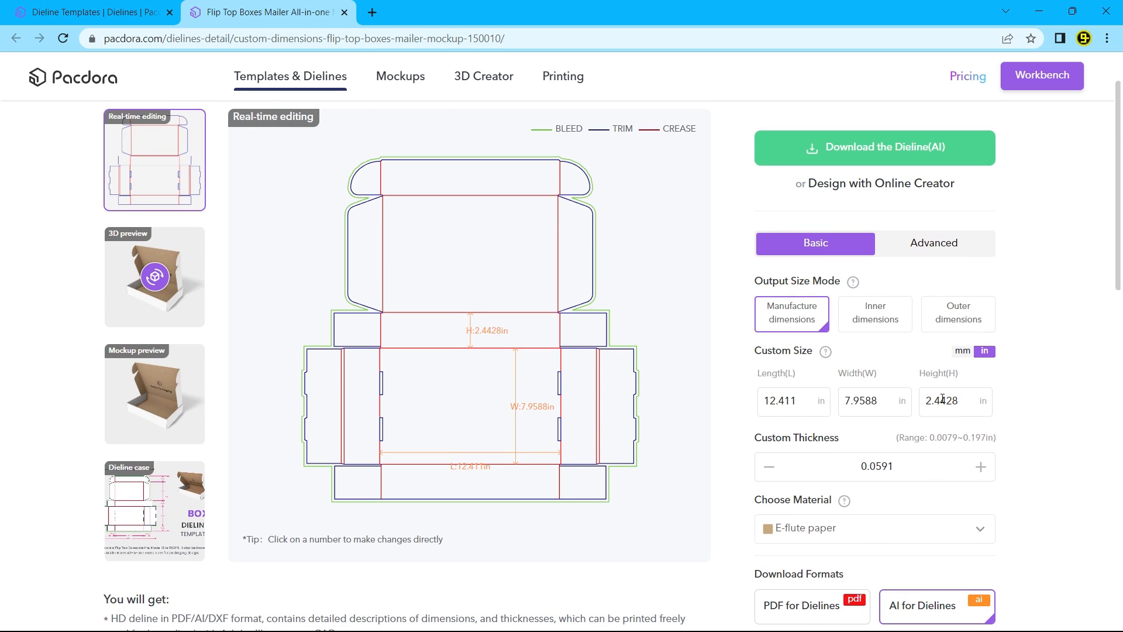
scroll(915, 477, up, 2)
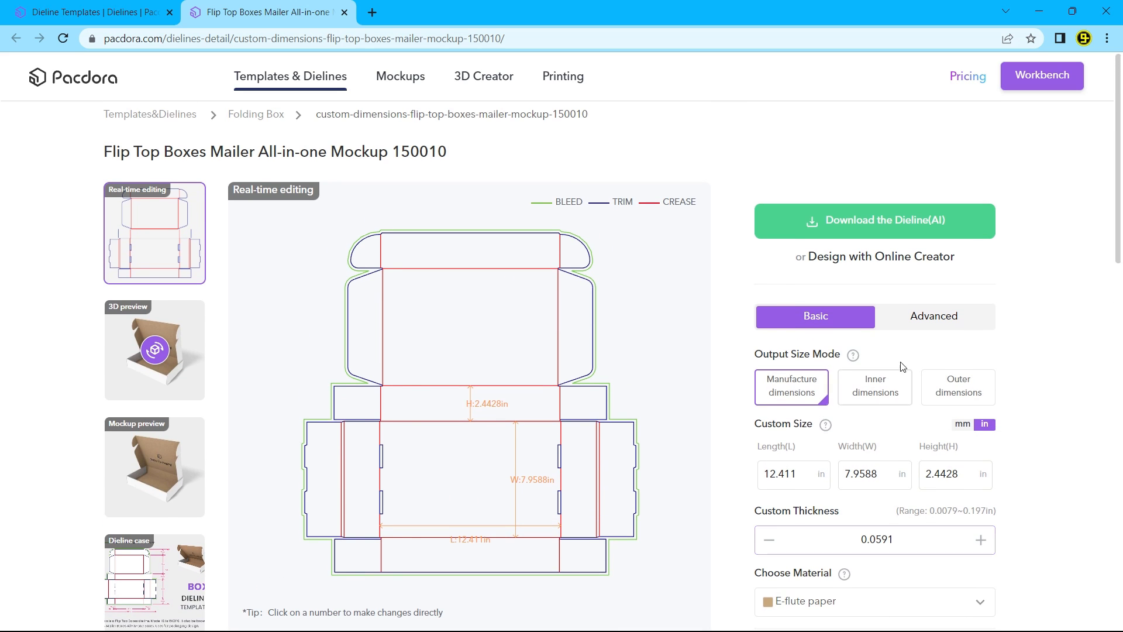
click(934, 316)
scroll(969, 435, up, 1)
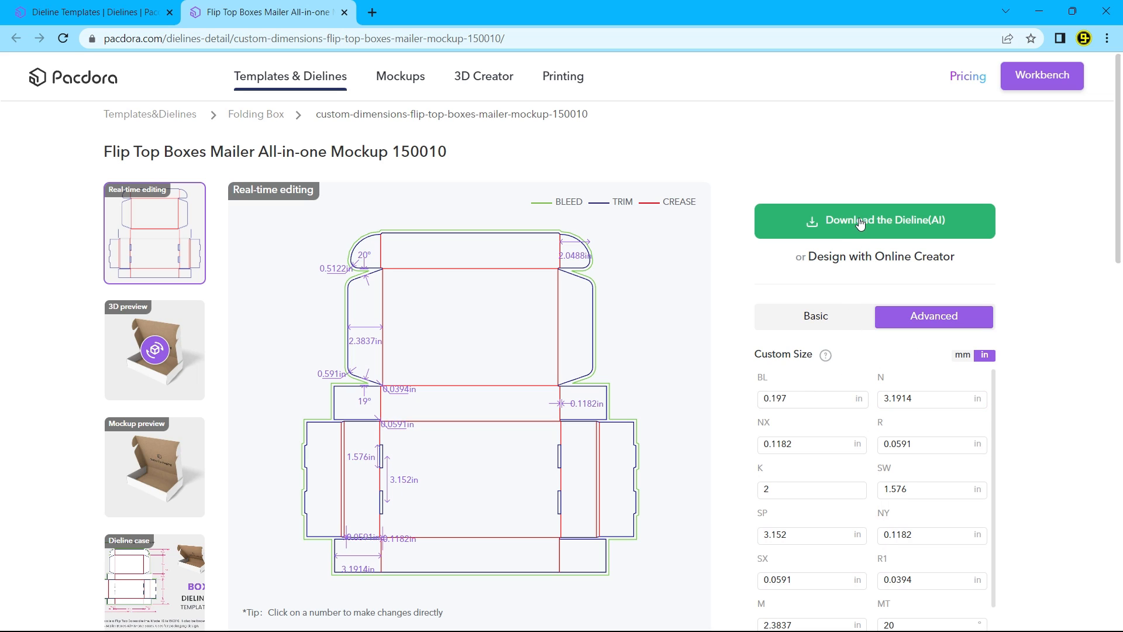
click(344, 13)
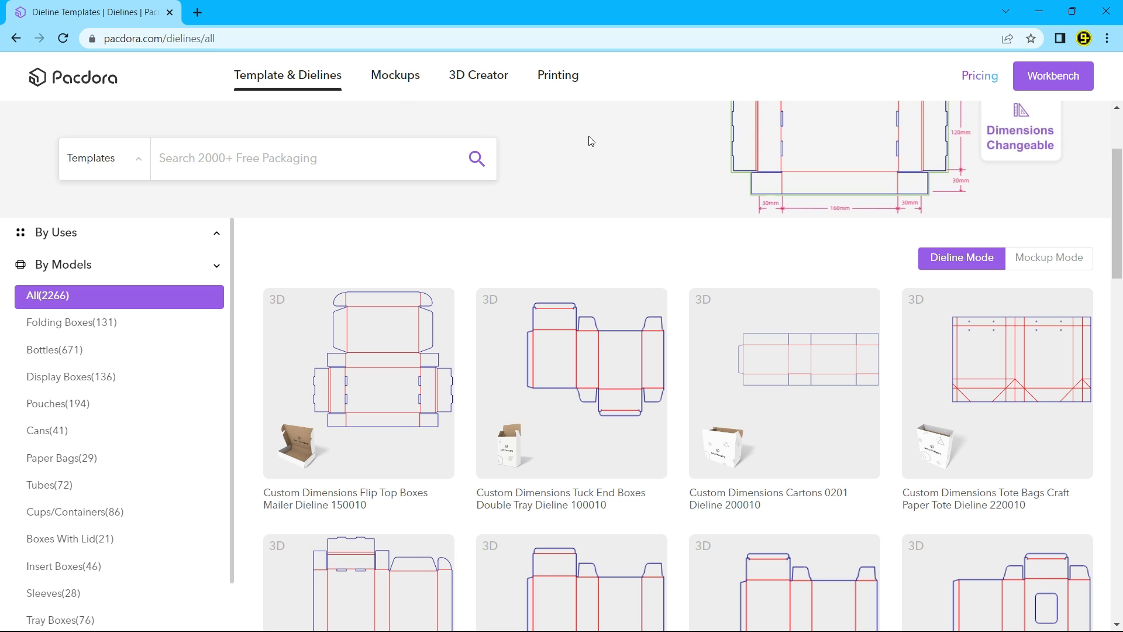
Browse the packaging mockups and open the Cans Aluminum Bottles Tin Mockup 500010.
click(393, 79)
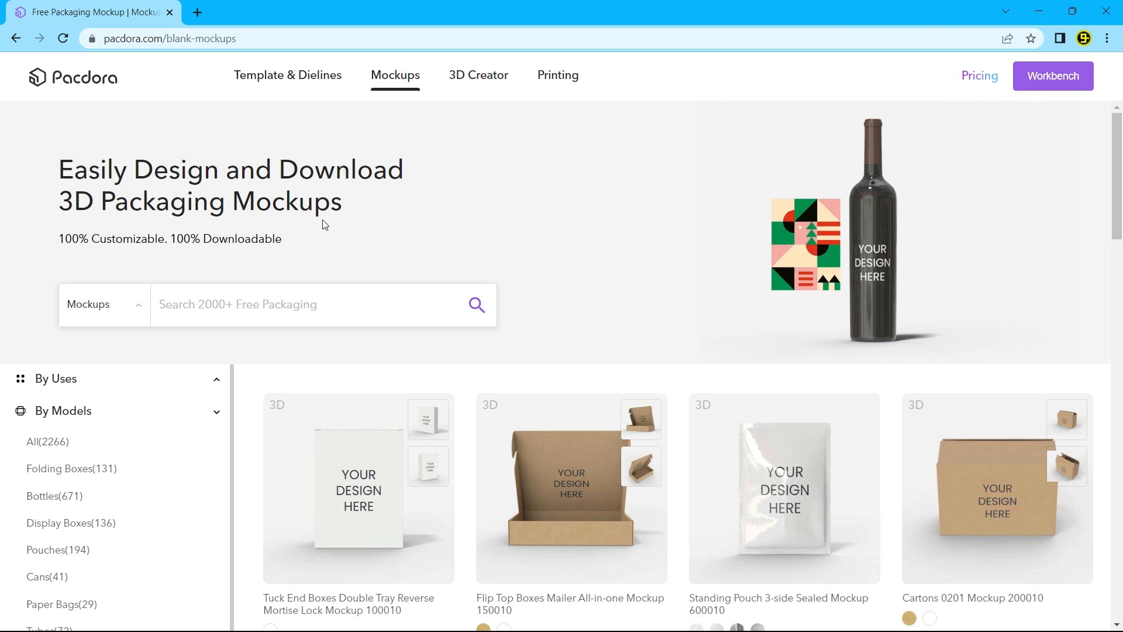
scroll(576, 330, down, 2)
scroll(577, 331, down, 1)
scroll(464, 376, up, 4)
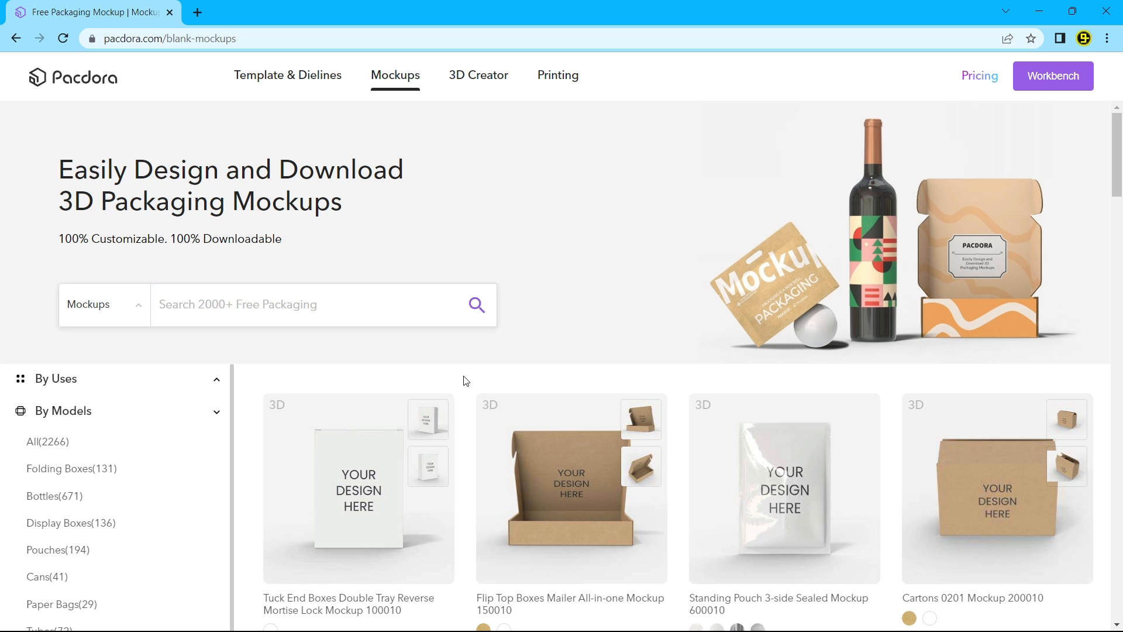
scroll(186, 252, down, 1)
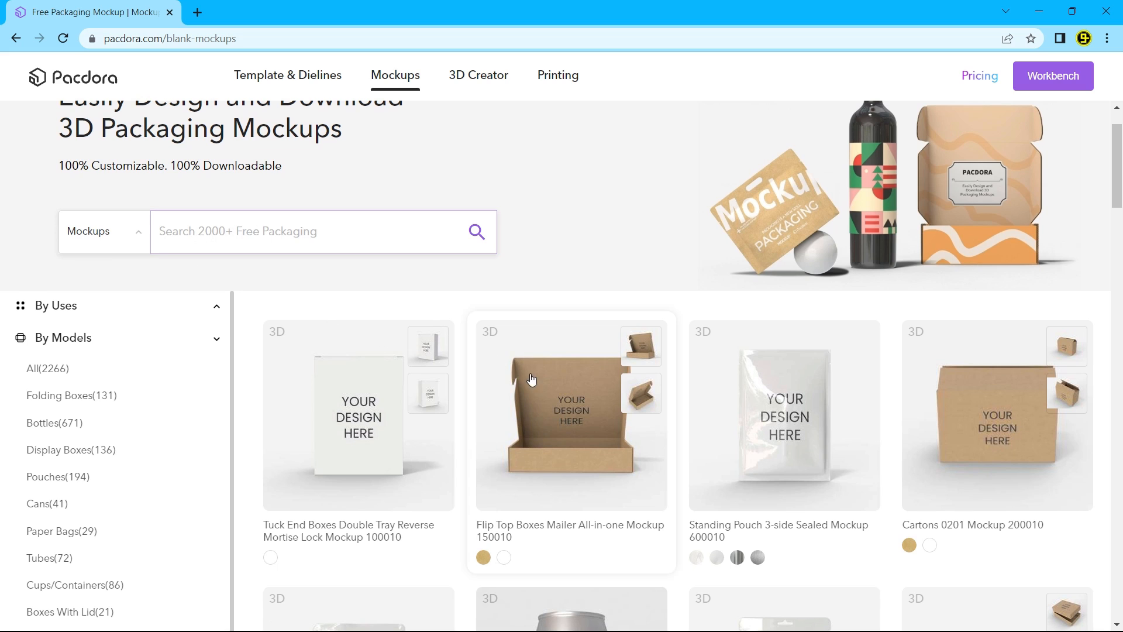
scroll(643, 421, down, 5)
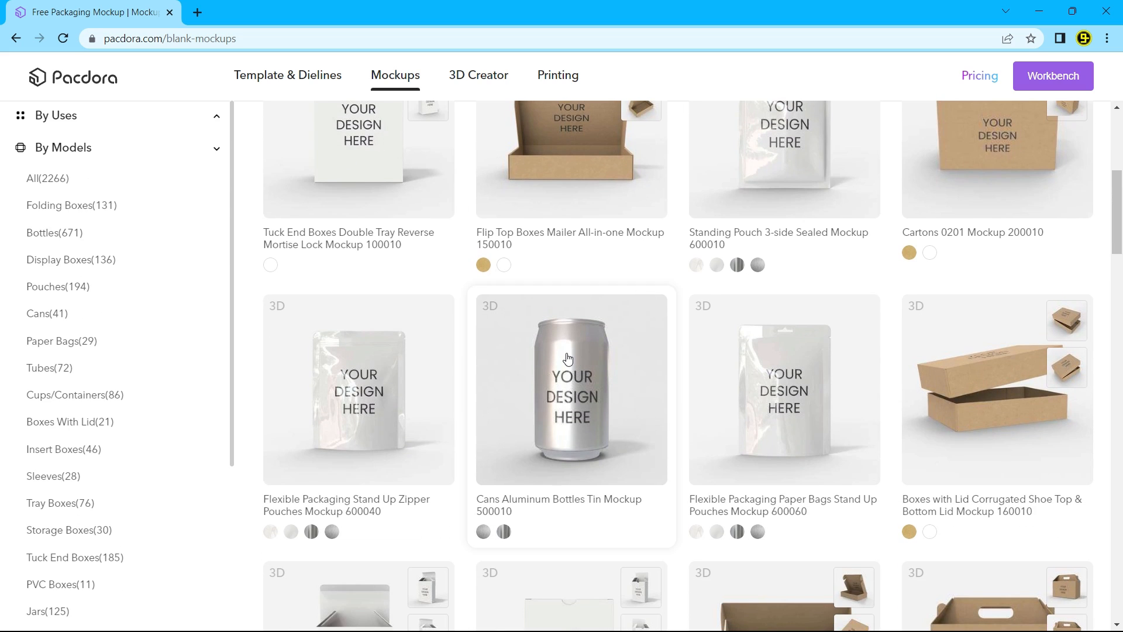
click(567, 358)
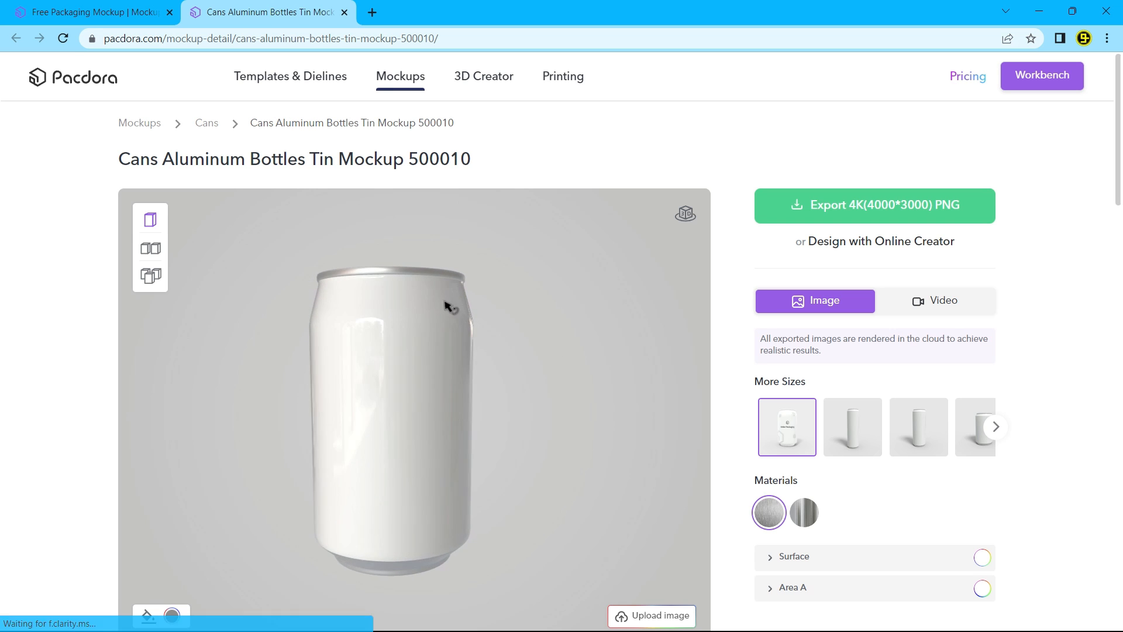
Upload the "Untitled design" image from the Downloads folder as artwork for the can.
scroll(727, 430, down, 1)
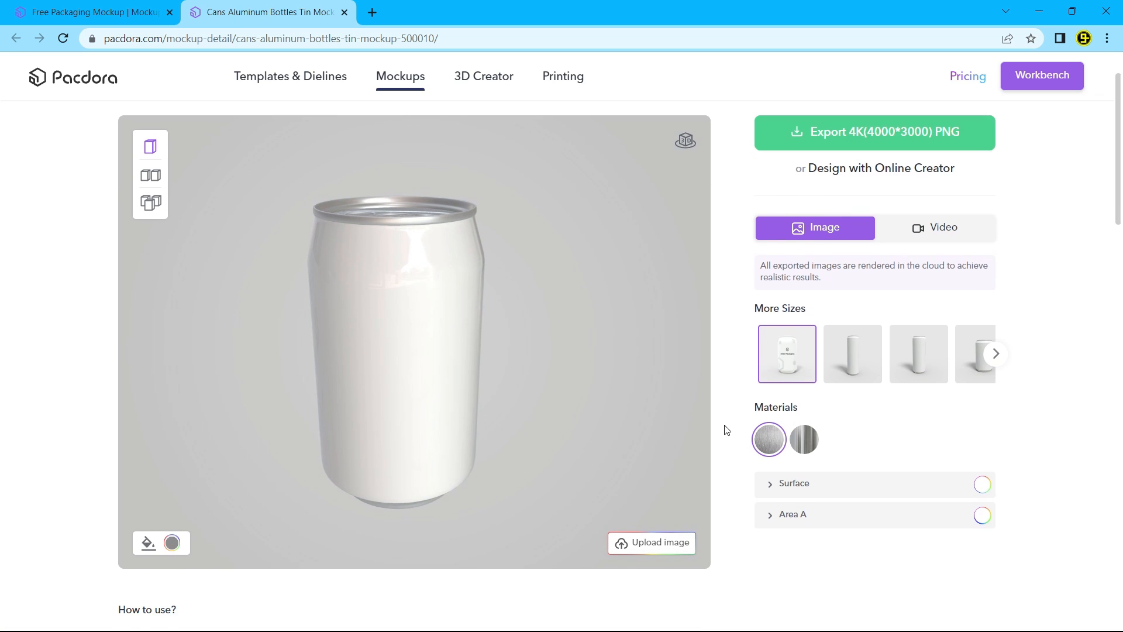
drag(377, 330, 448, 329)
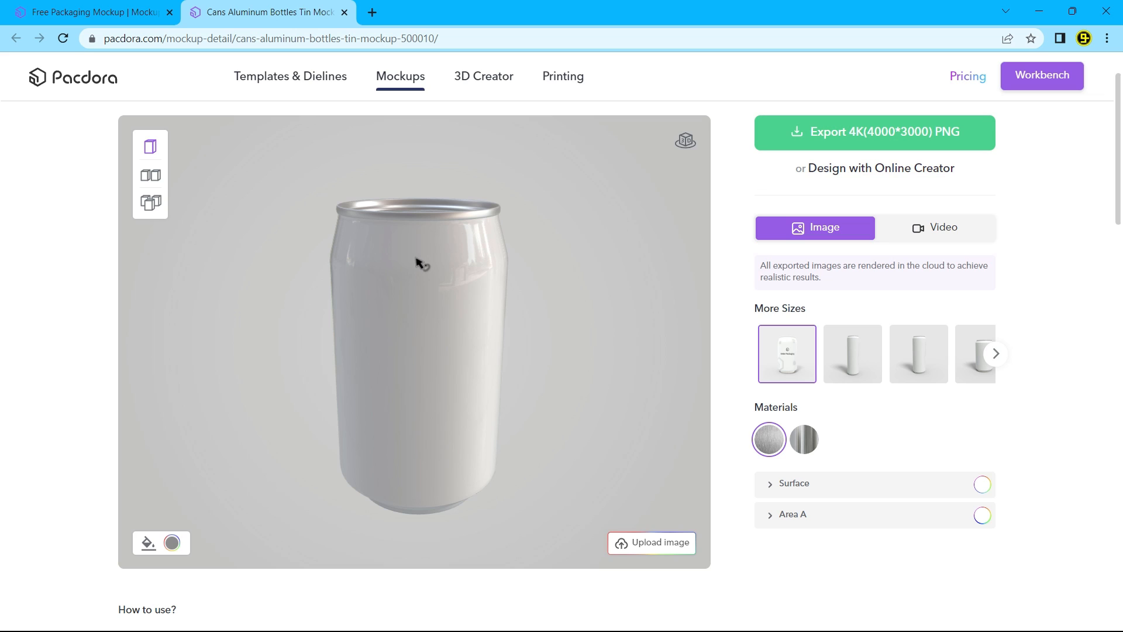
drag(444, 267, 499, 256)
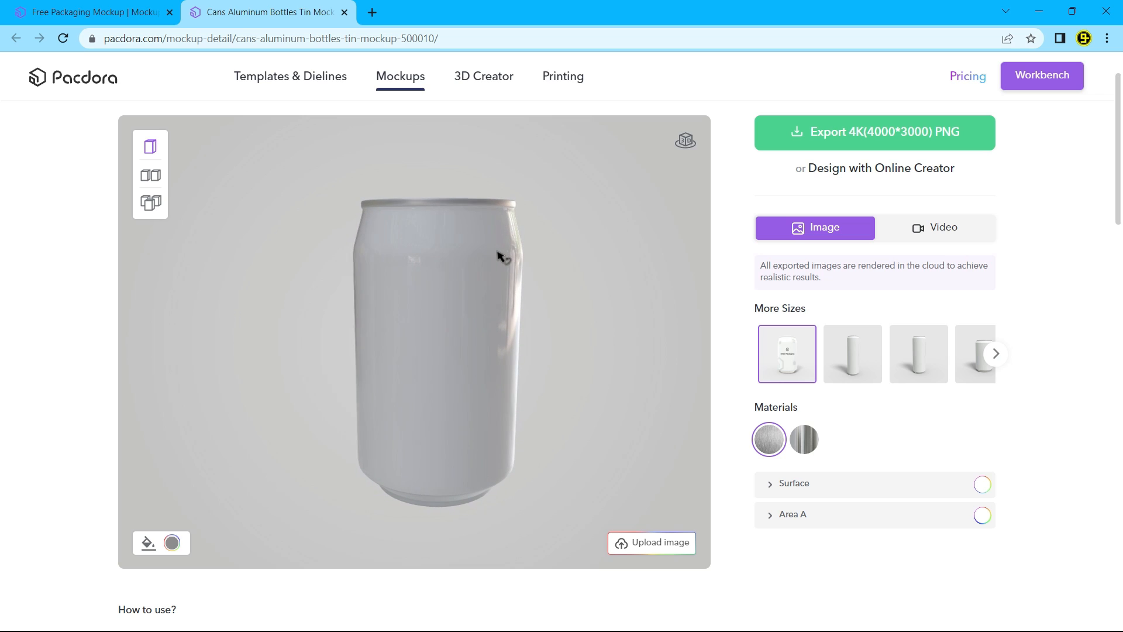
click(645, 551)
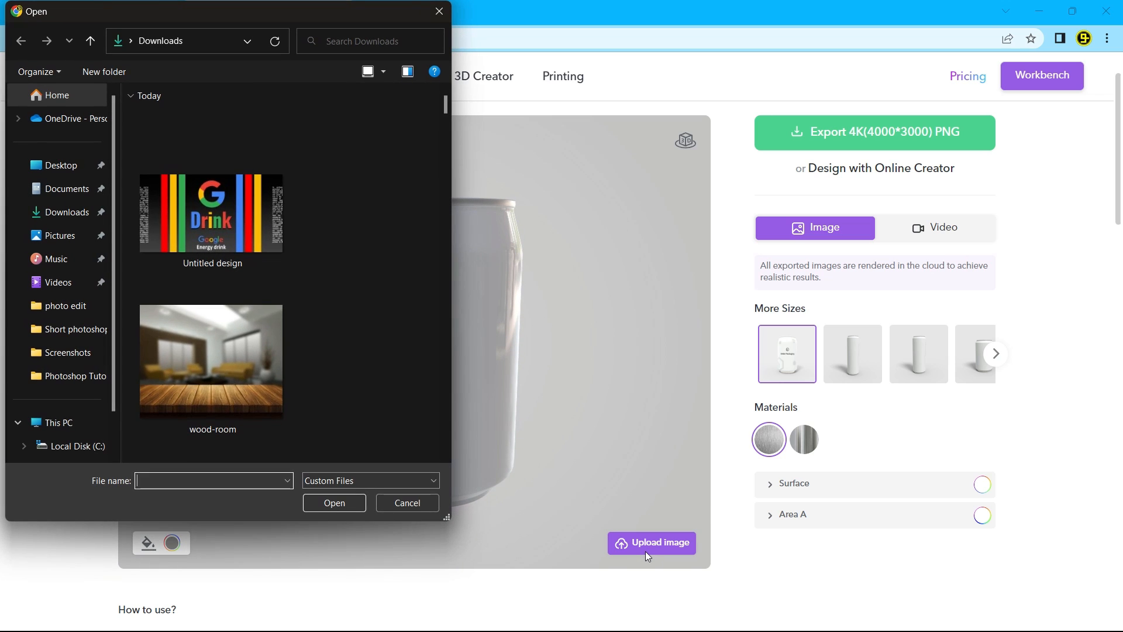
click(212, 240)
click(340, 506)
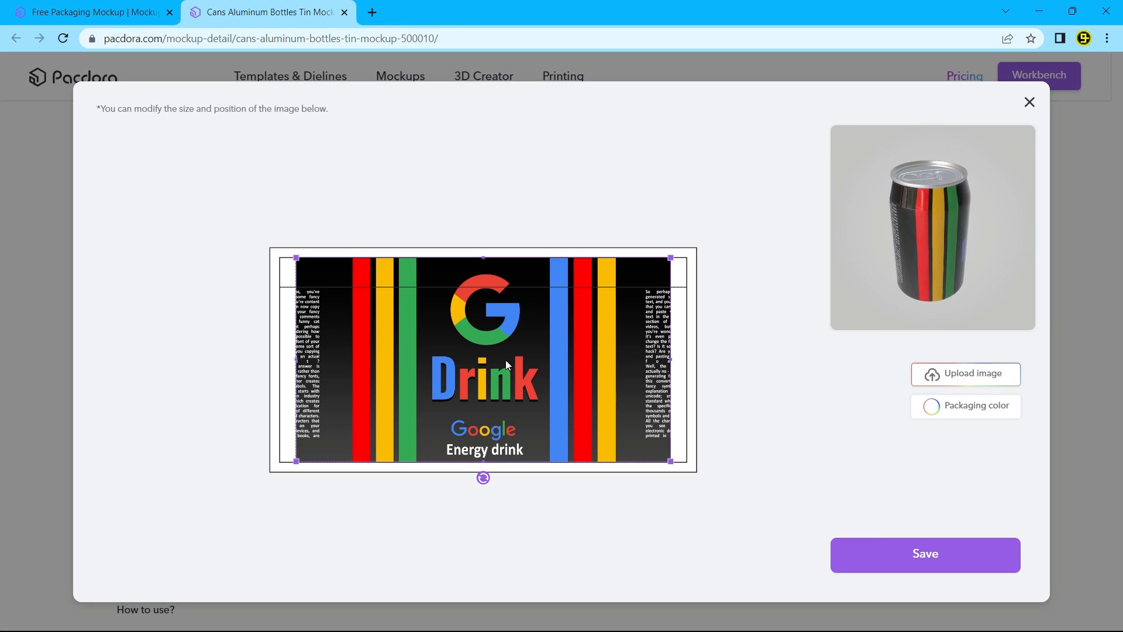
Move and widen the uploaded artwork so it covers the can's full label area, and save the placement.
drag(454, 325, 436, 327)
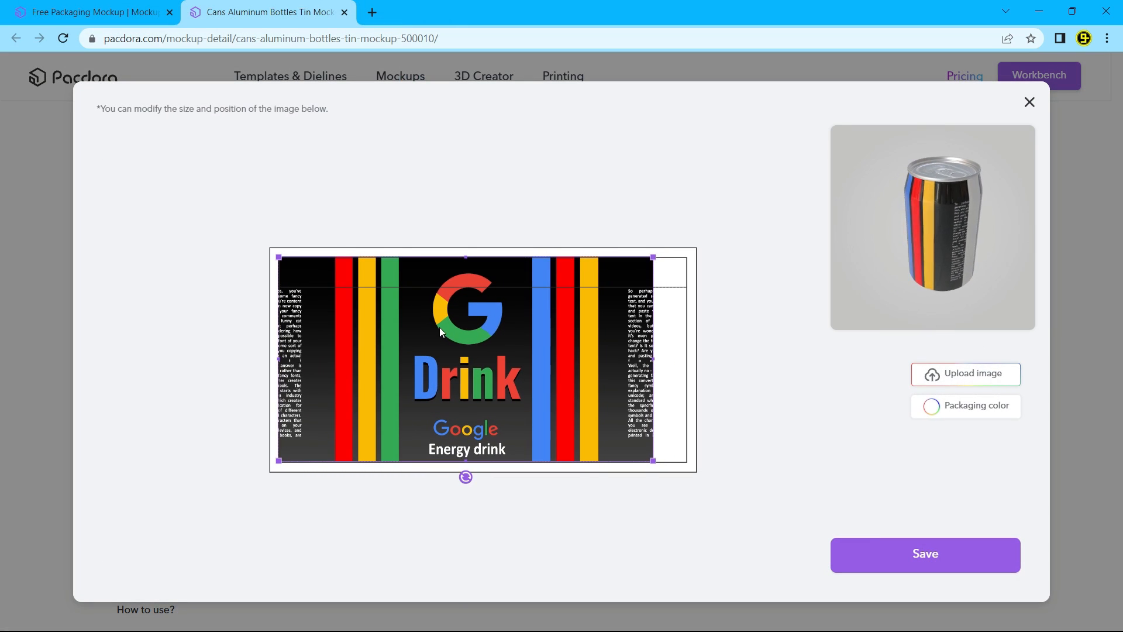
drag(655, 363, 690, 363)
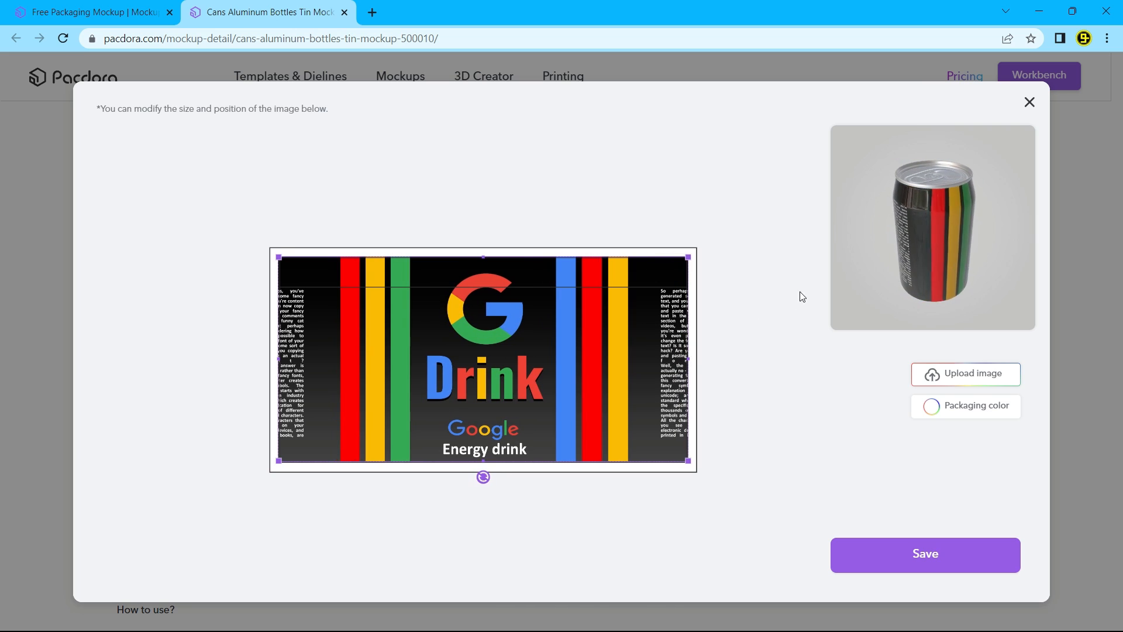
click(889, 551)
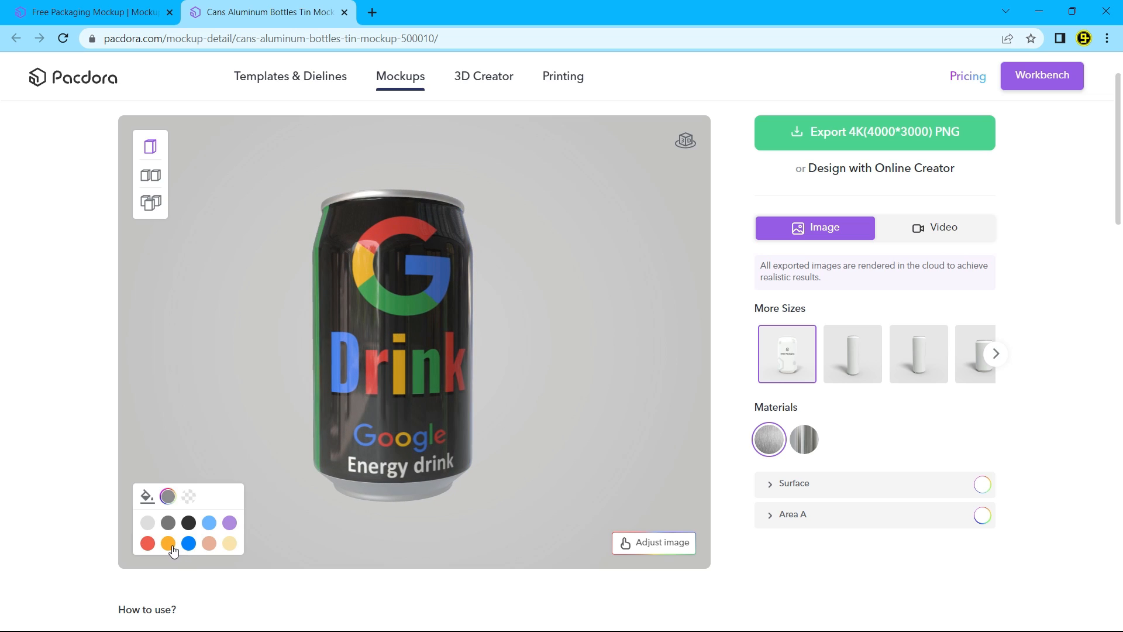
Try orange and blue as the mockup's background colour and settle on orange.
click(168, 543)
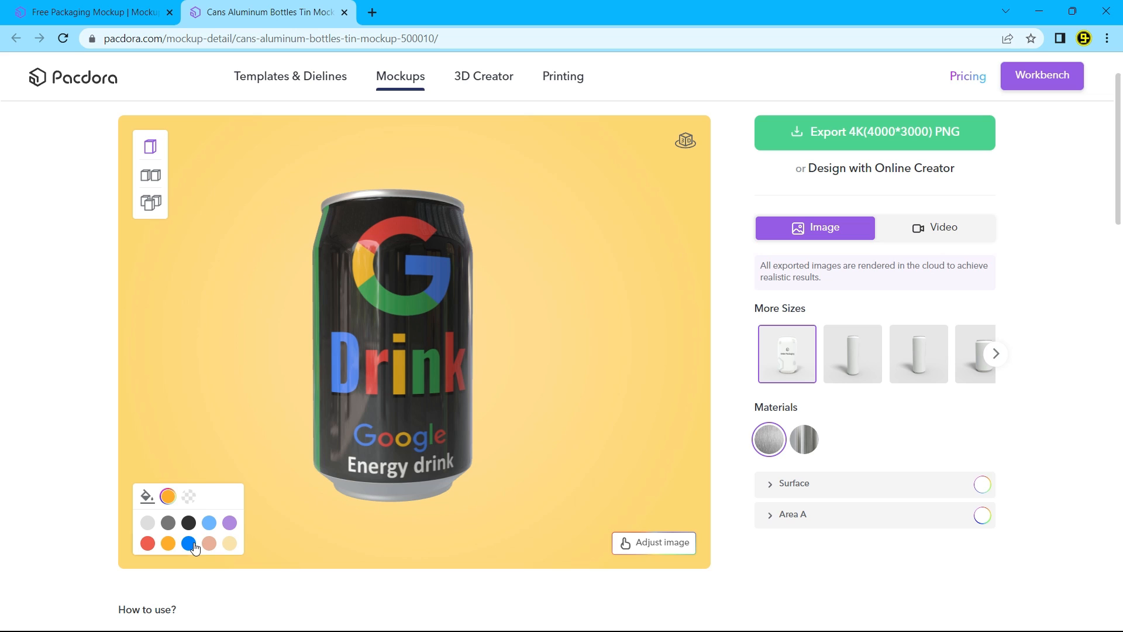
click(190, 544)
click(168, 544)
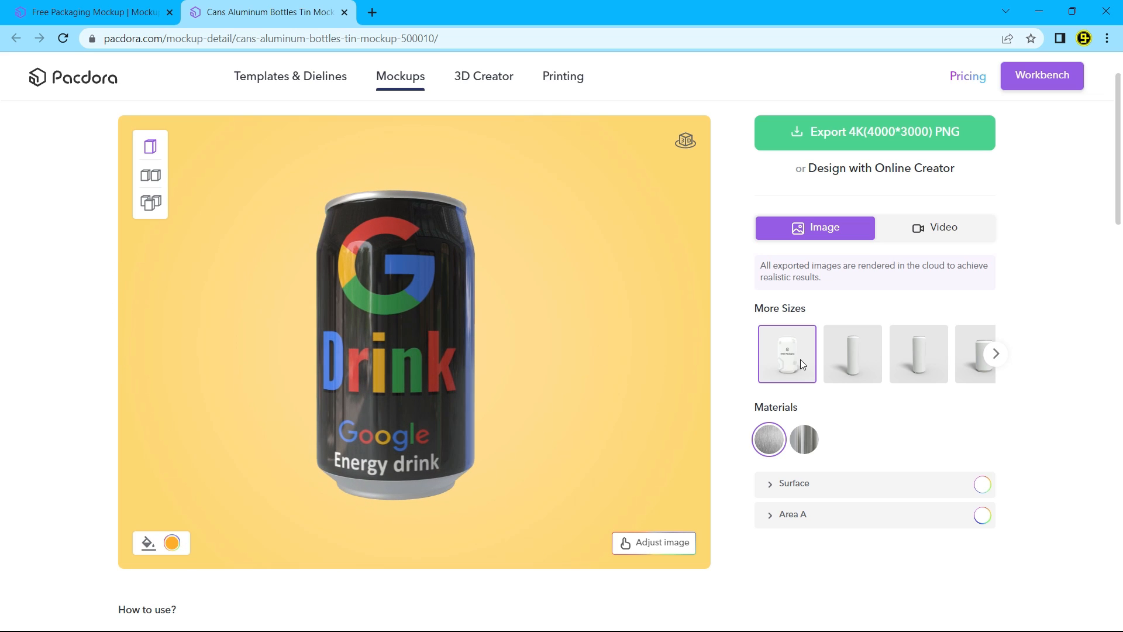
Apply the second metallic material to the can and set its surface metalness to 77% and roughness to 4%.
click(996, 354)
click(803, 438)
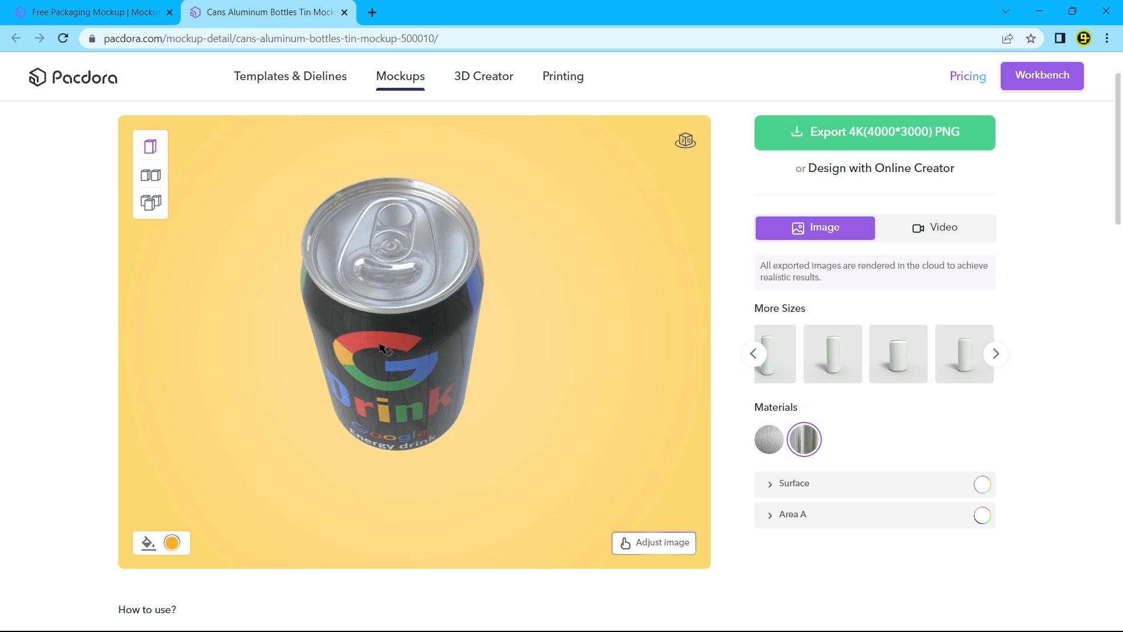
click(797, 484)
mouse_move(890, 539)
mouse_down()
mouse_move(745, 541)
mouse_move(901, 539)
mouse_up()
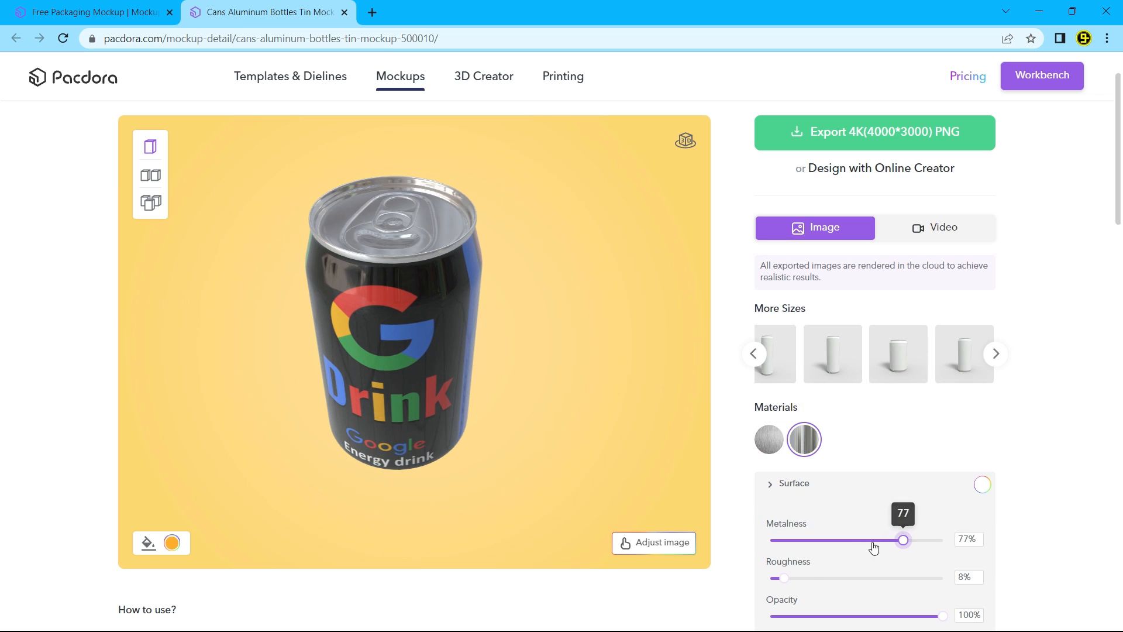
drag(783, 578, 827, 561)
Set the metalness of Area A to 33% and its roughness to 0%, and turn the can slightly.
scroll(1007, 538, down, 3)
click(769, 507)
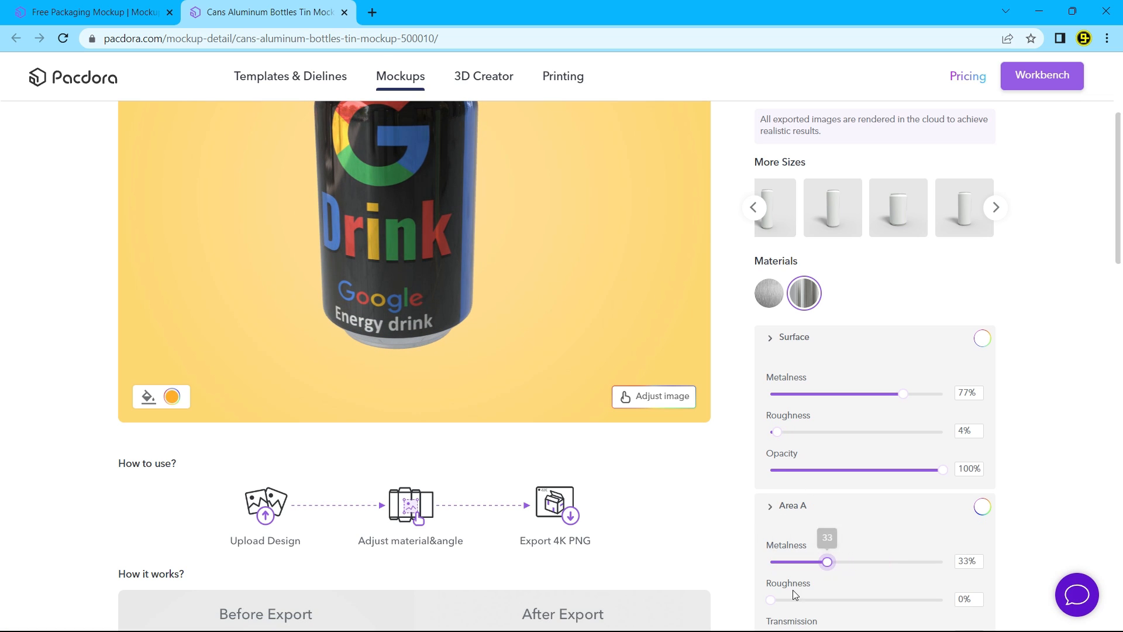
click(770, 599)
scroll(729, 433, up, 3)
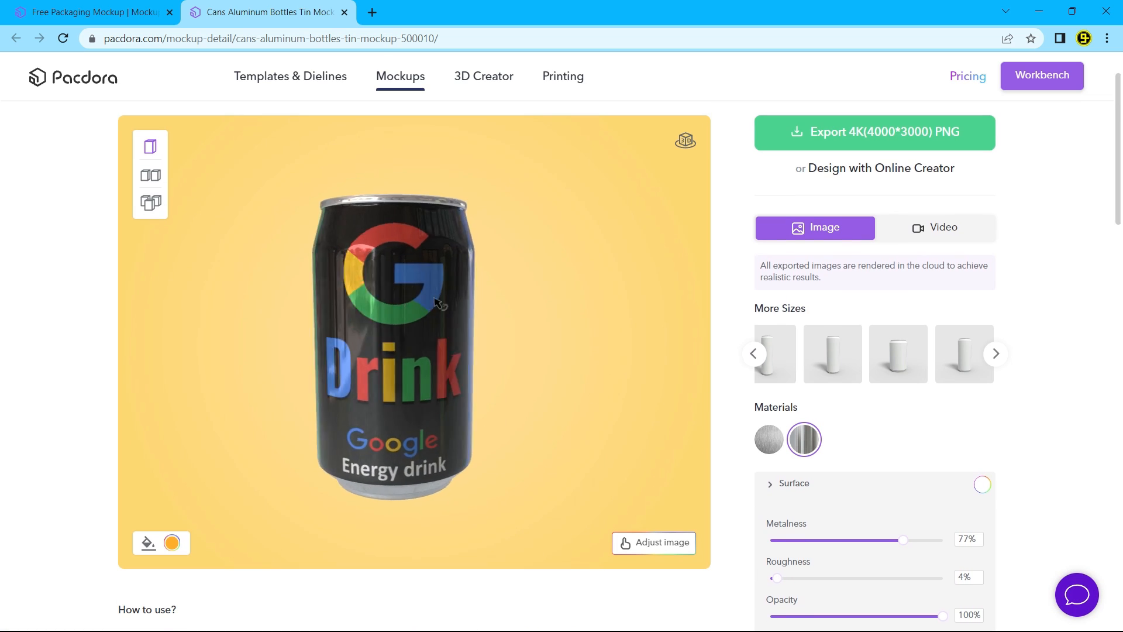
drag(684, 386, 408, 324)
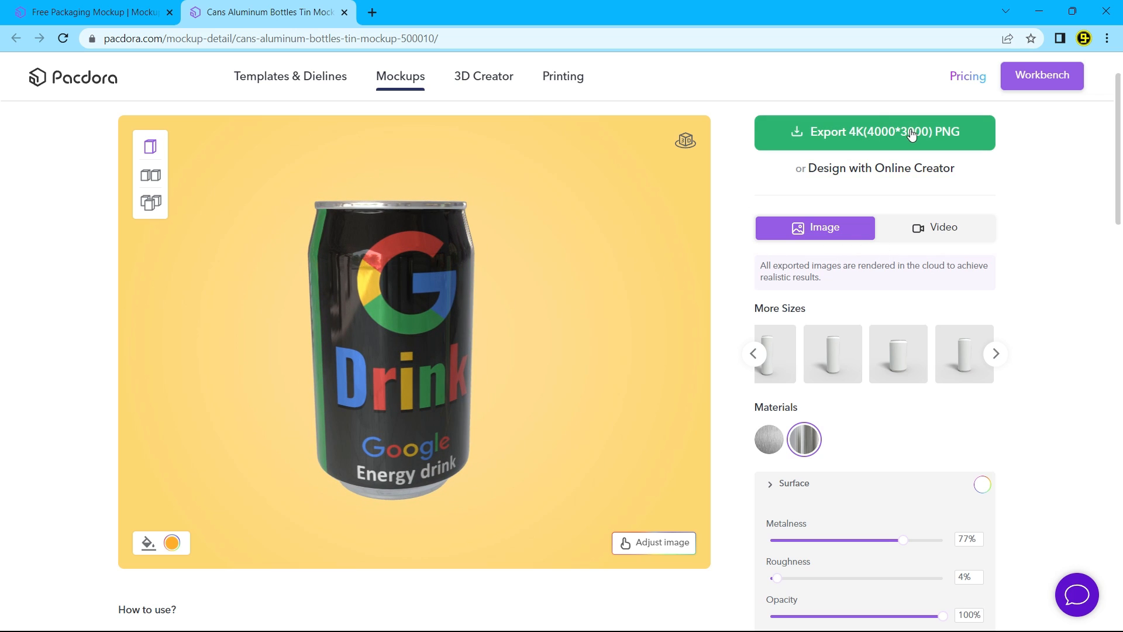
Switch the export to video, preview the 8-second animation, and choose the 4-second one in the middle of the grid.
click(918, 228)
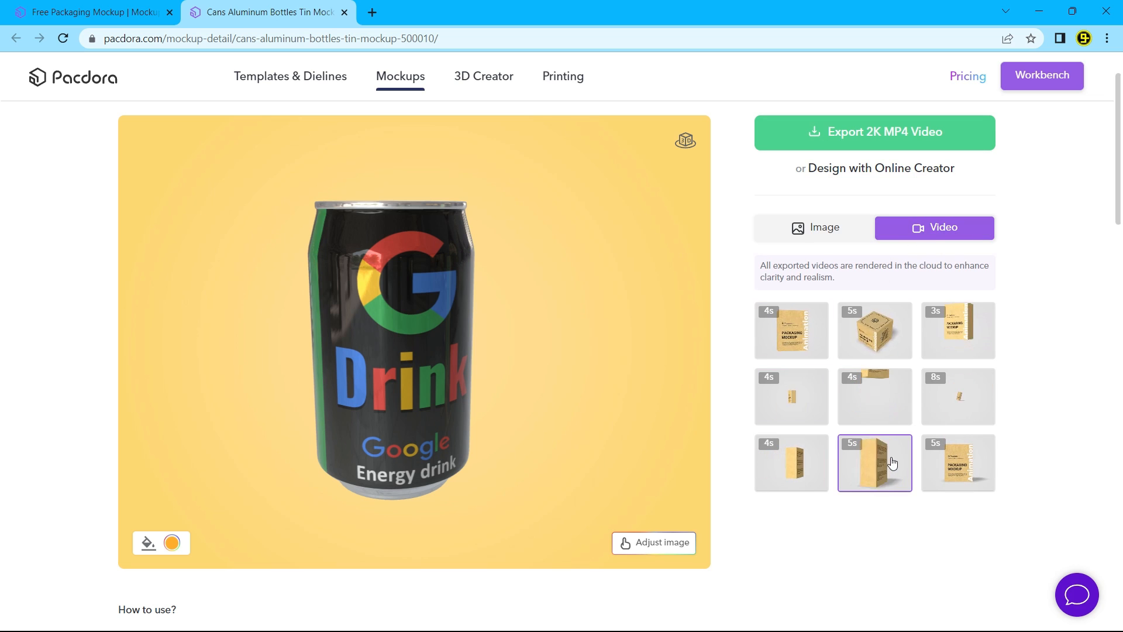
click(953, 411)
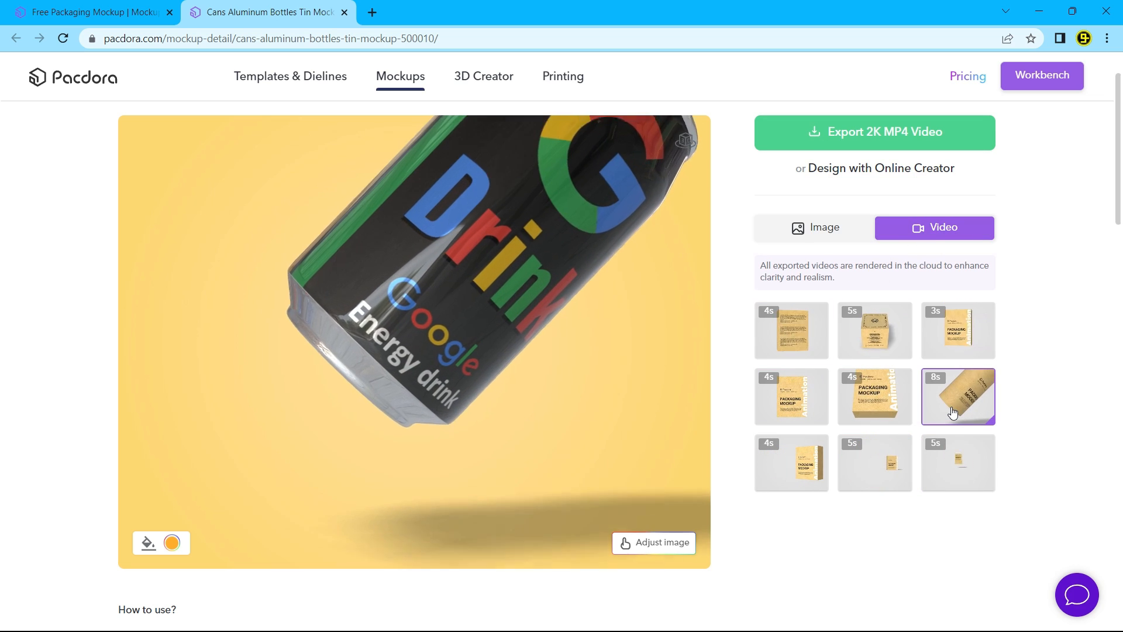
click(880, 403)
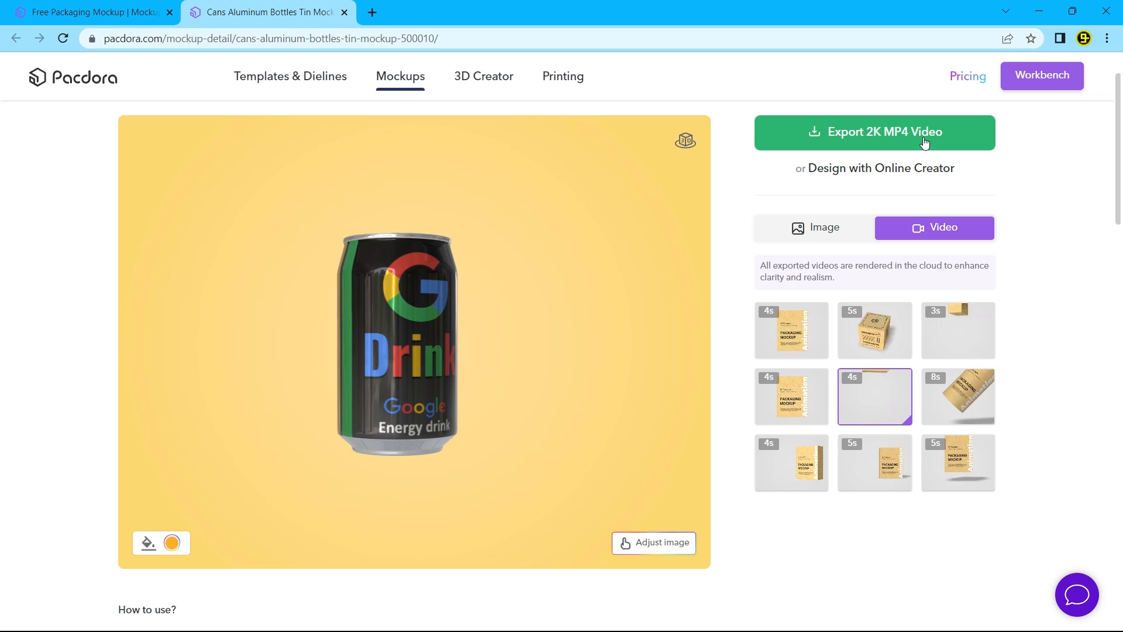
Open the can in the online creator, view it in Mockup Mode and return to Design Mode.
click(842, 171)
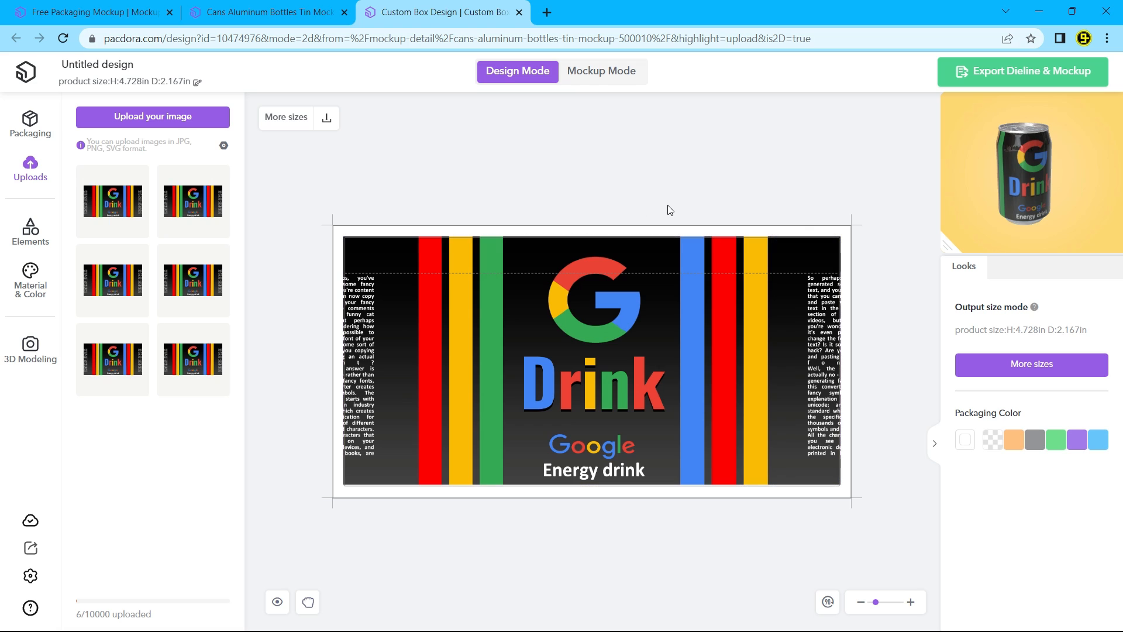
click(620, 85)
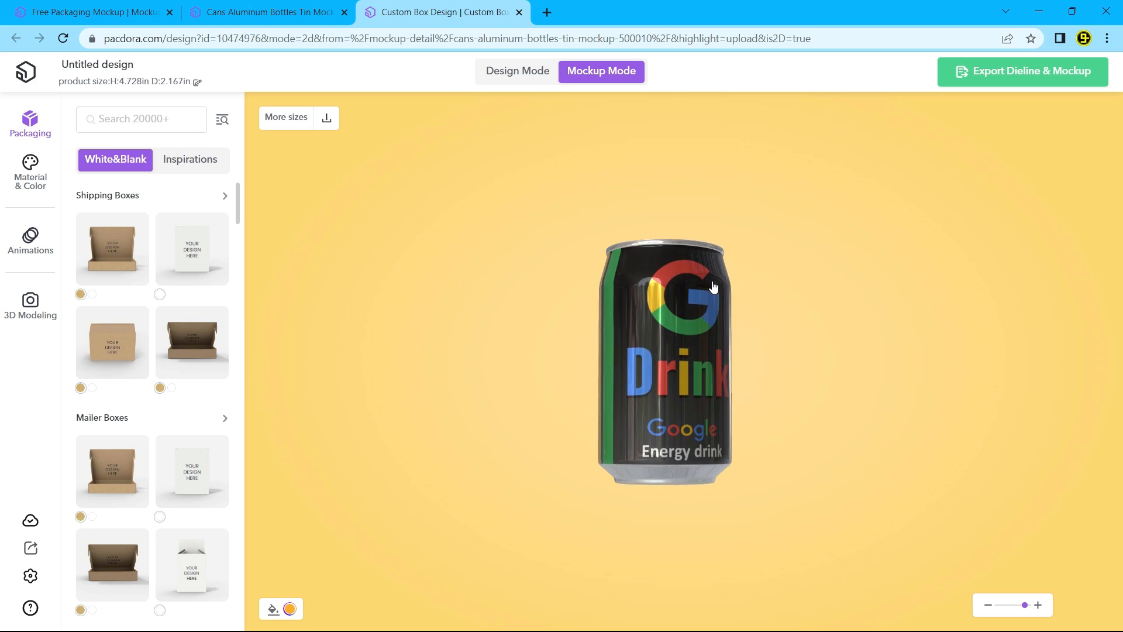
click(546, 75)
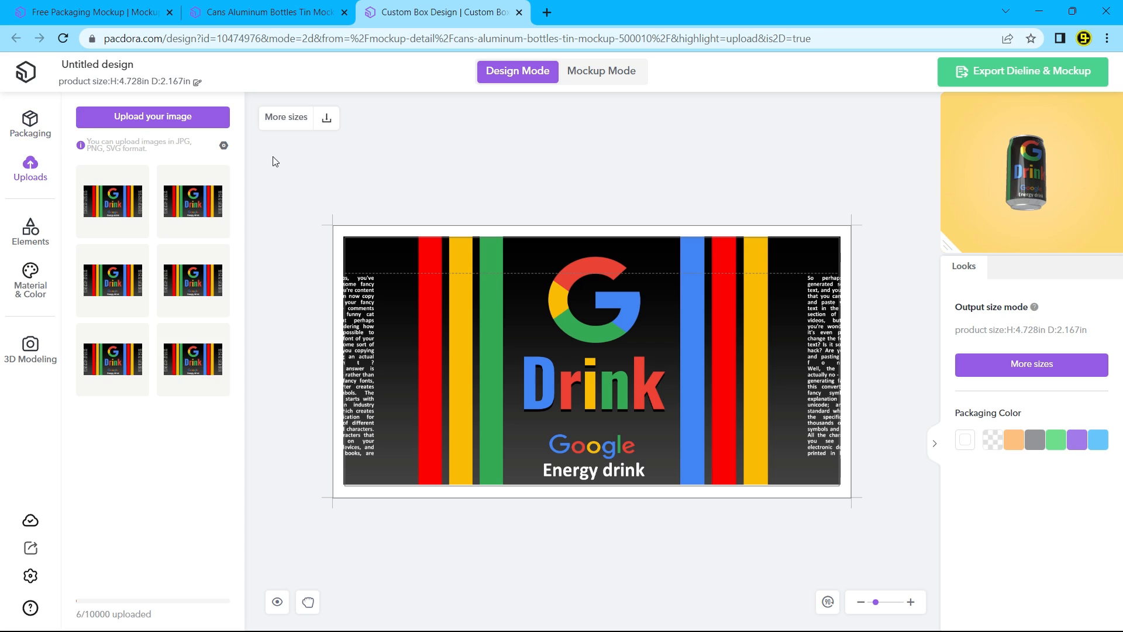
Load the first blank bag of the Coffee packaging category and check it in Mockup Mode before returning to Design Mode.
click(44, 120)
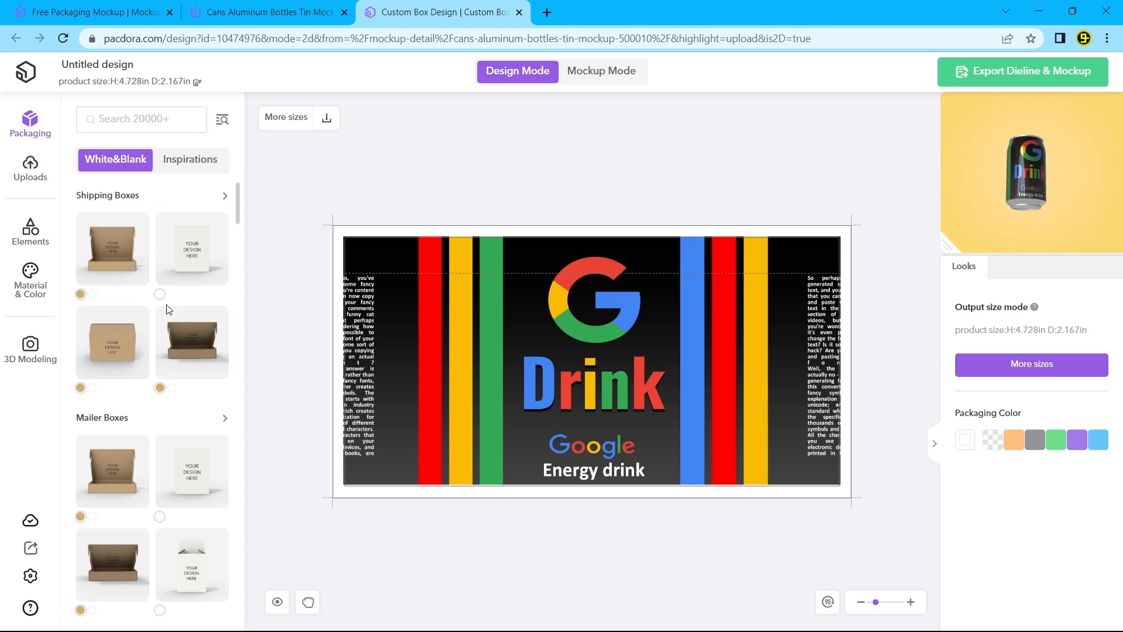
scroll(171, 375, down, 3)
scroll(172, 375, down, 3)
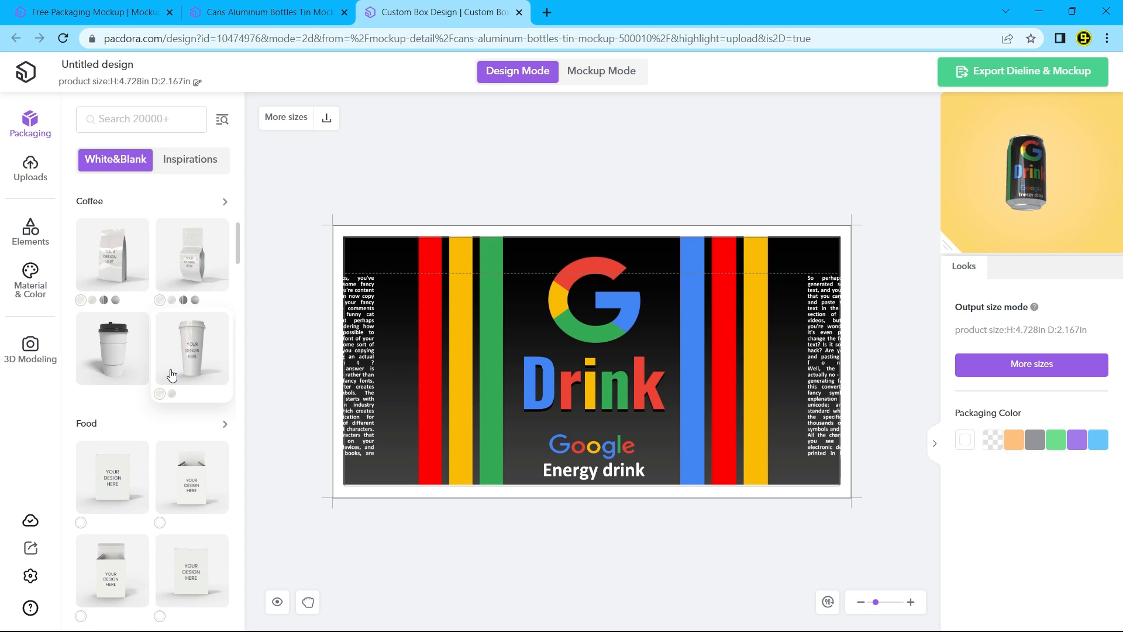
click(109, 262)
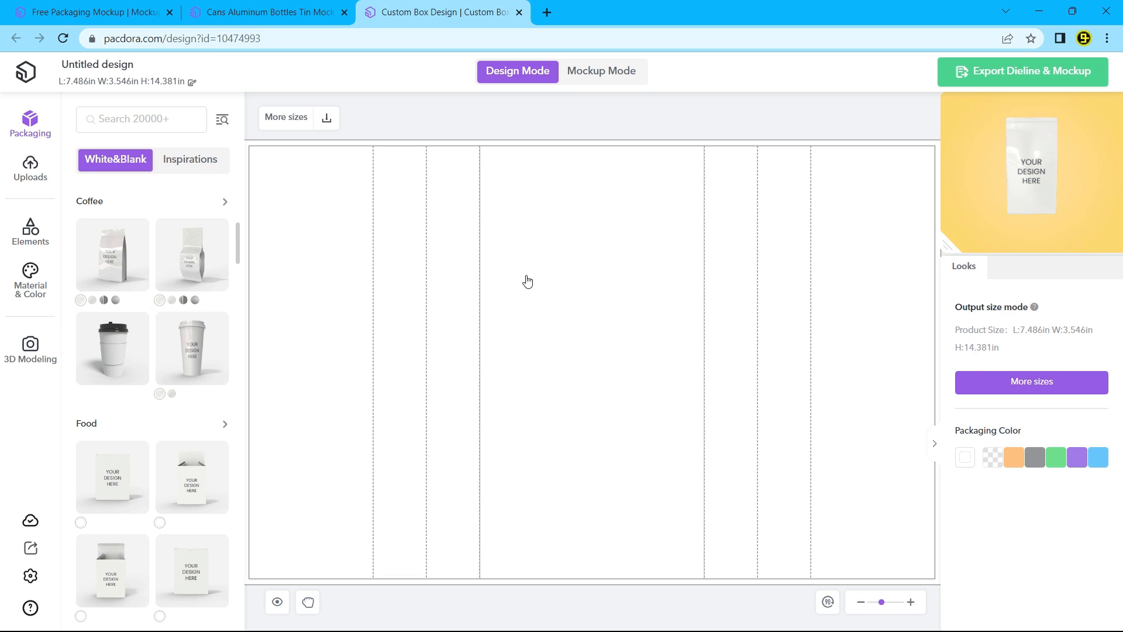
click(582, 73)
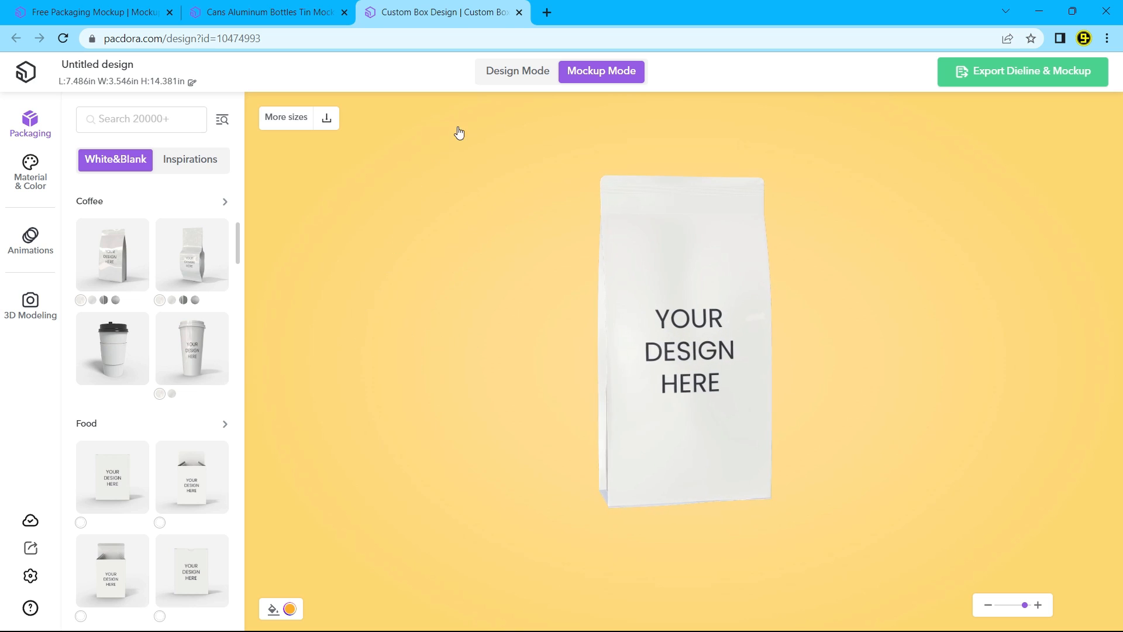
click(505, 77)
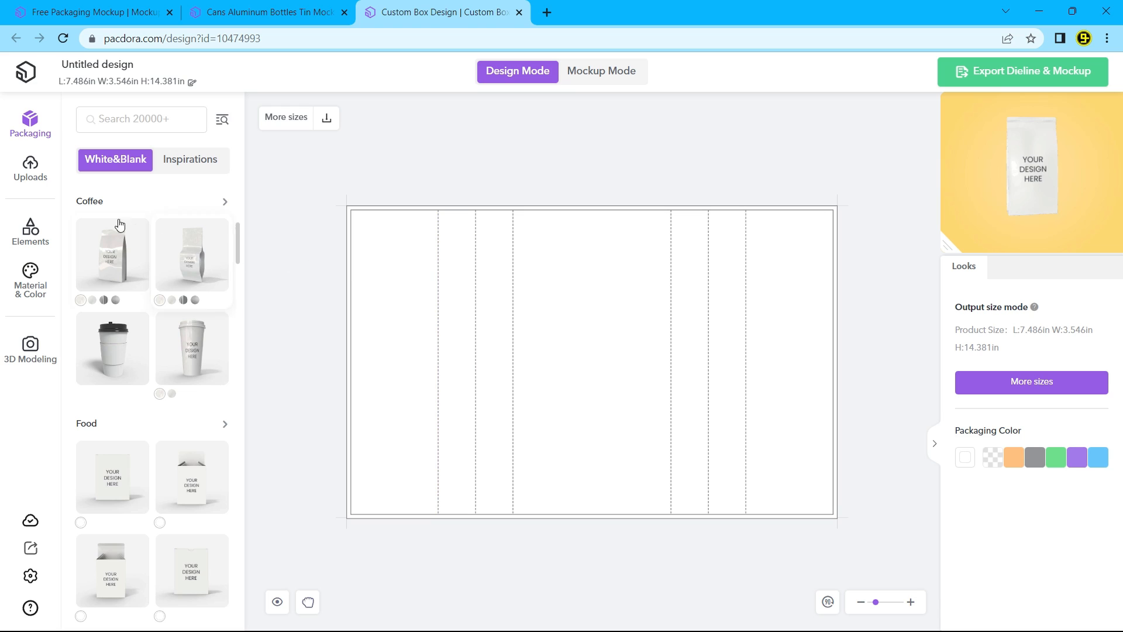
Fill the bag's dieline with the pattern of brown and beige abstract blobs and squiggles from the design elements.
click(29, 177)
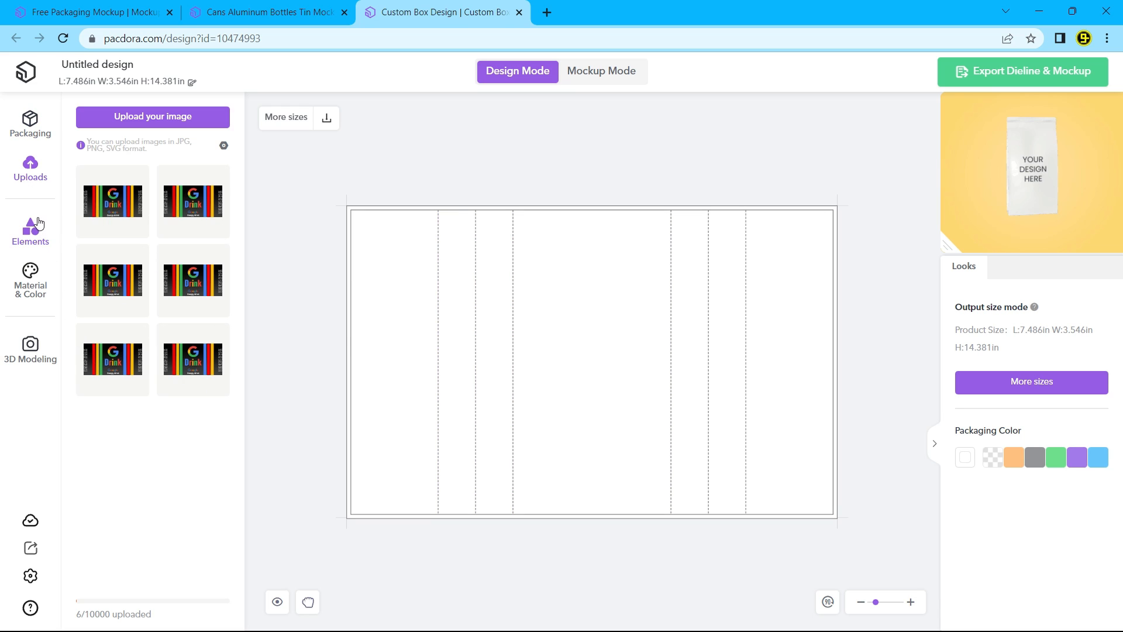
click(29, 233)
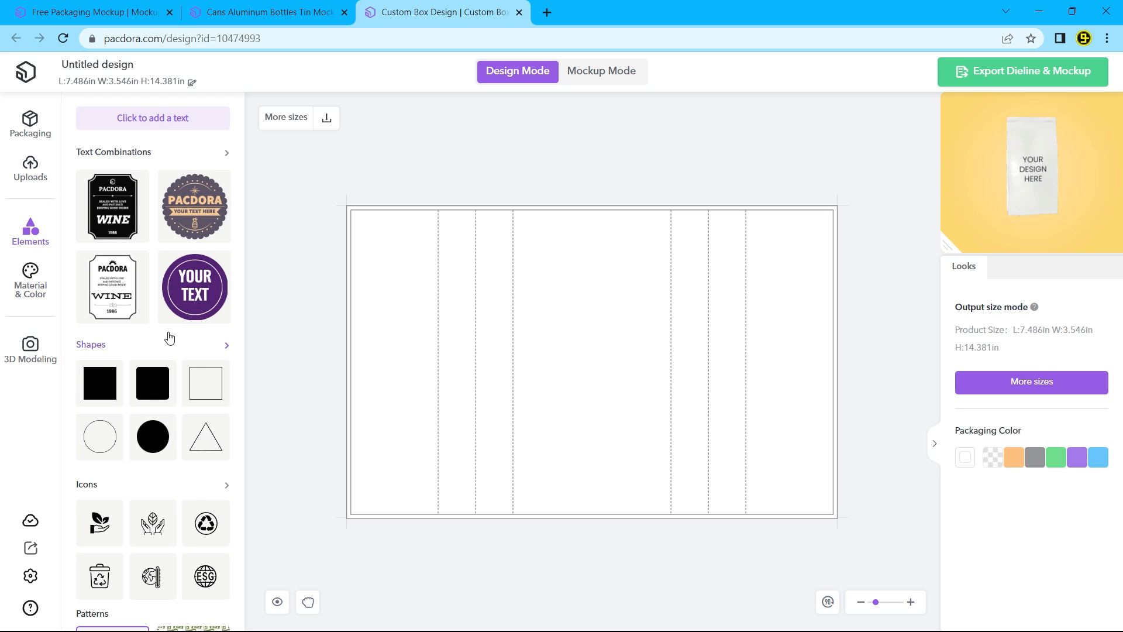
scroll(154, 415, down, 3)
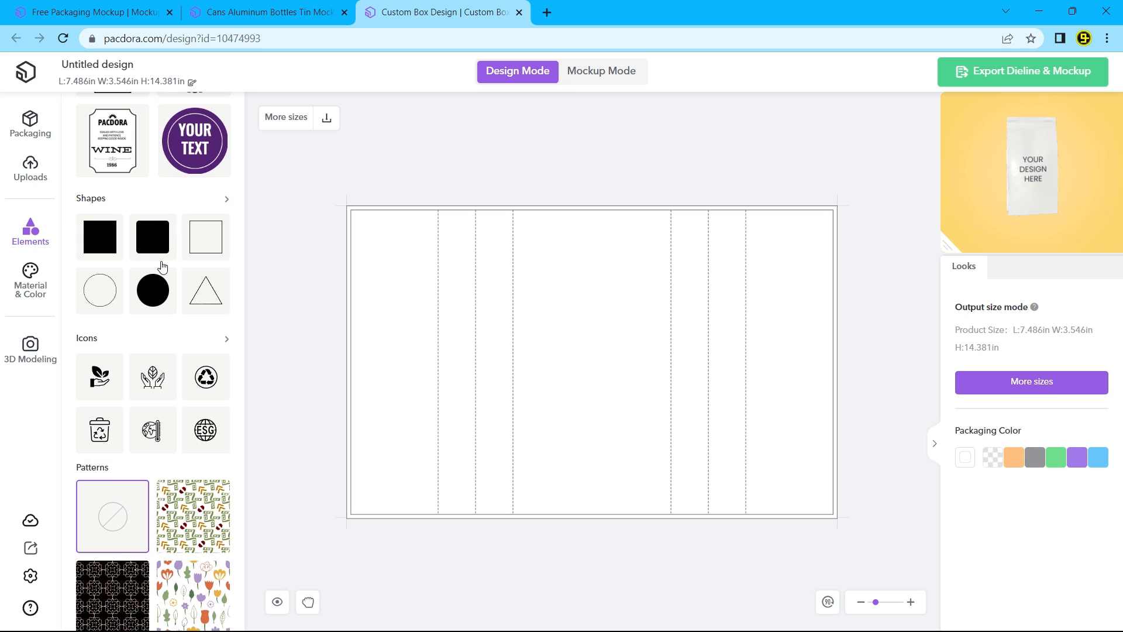
scroll(121, 338, down, 4)
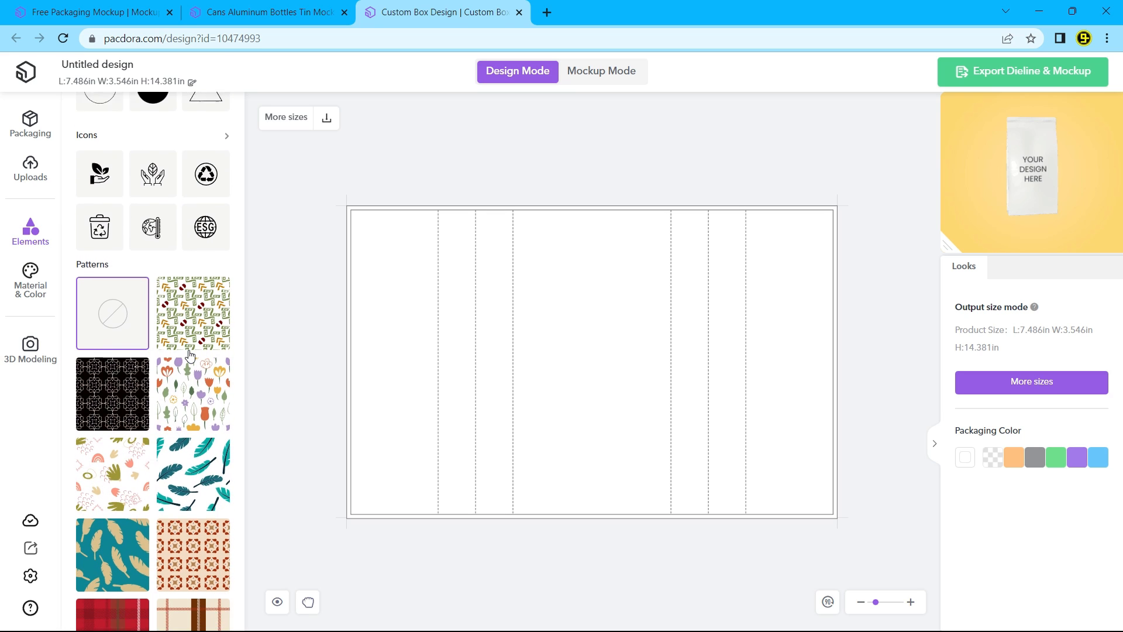
scroll(189, 354, down, 5)
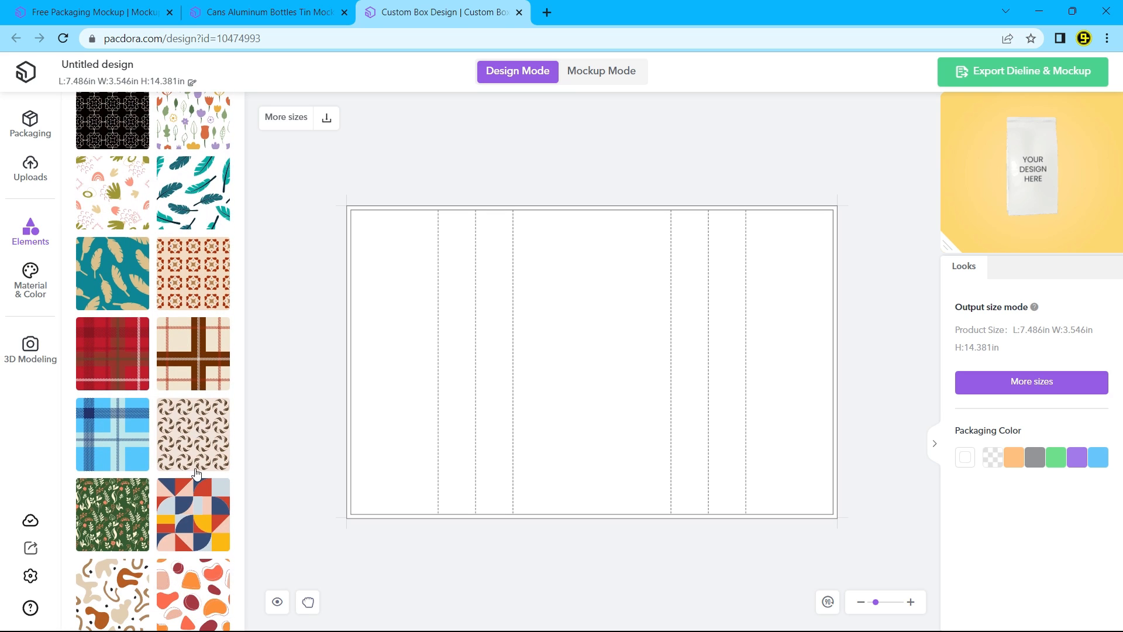
click(127, 589)
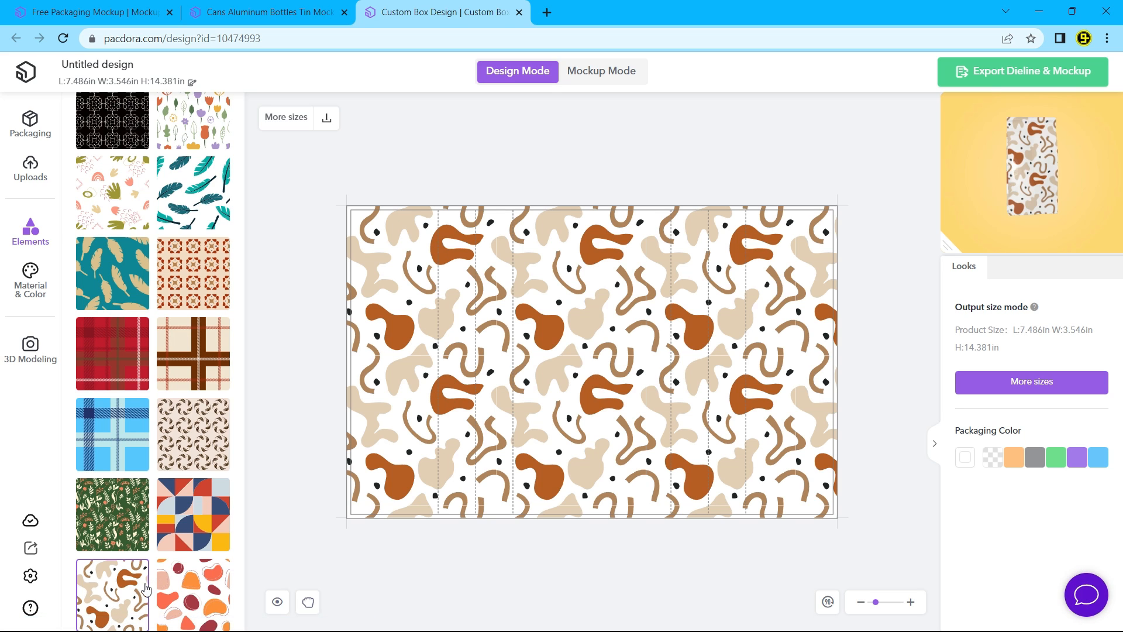
Add the round scalloped PACDORA badge from the text combinations and enlarge it to nearly fill the width of the dieline's centre panel.
scroll(193, 560, up, 5)
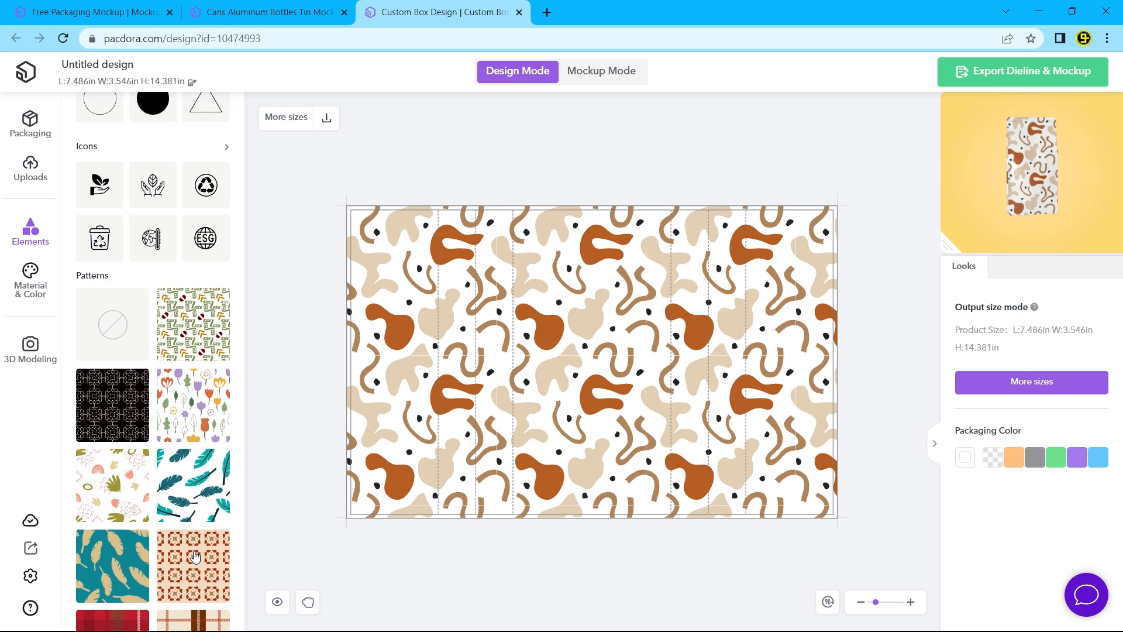
scroll(194, 556, up, 6)
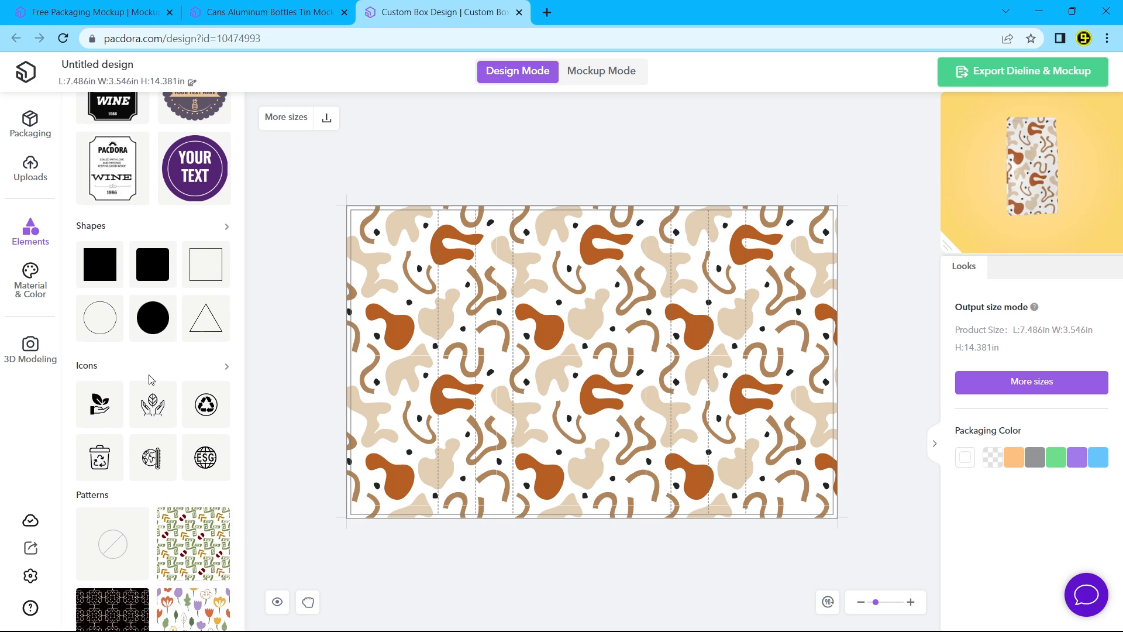
click(196, 208)
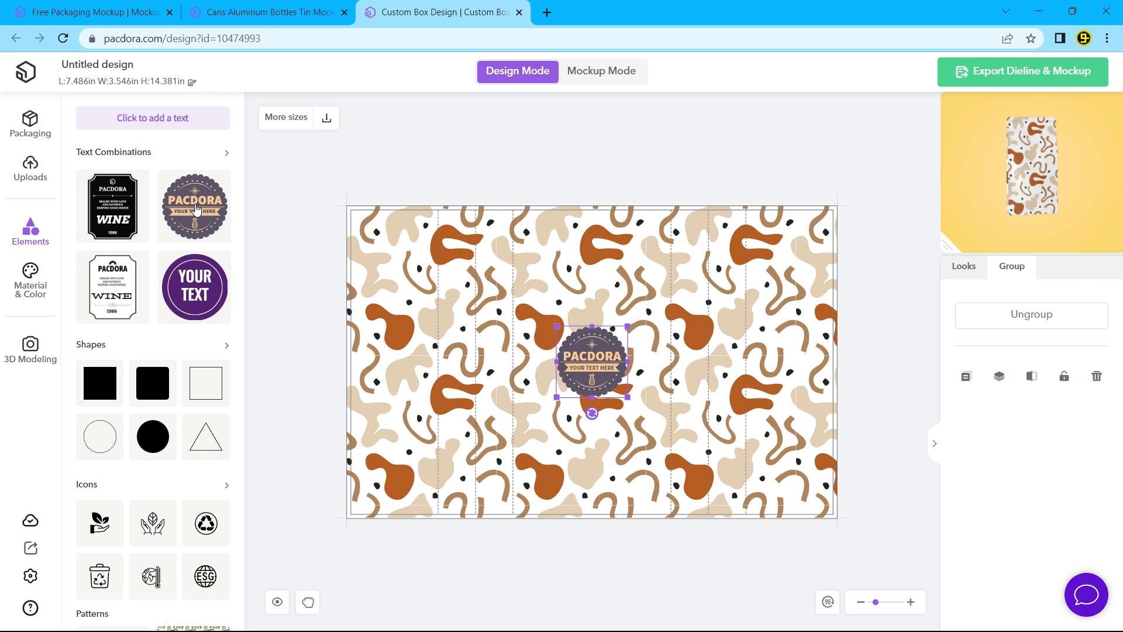
drag(627, 326, 664, 291)
scroll(592, 362, up, 2)
drag(546, 408, 501, 453)
drag(621, 362, 615, 383)
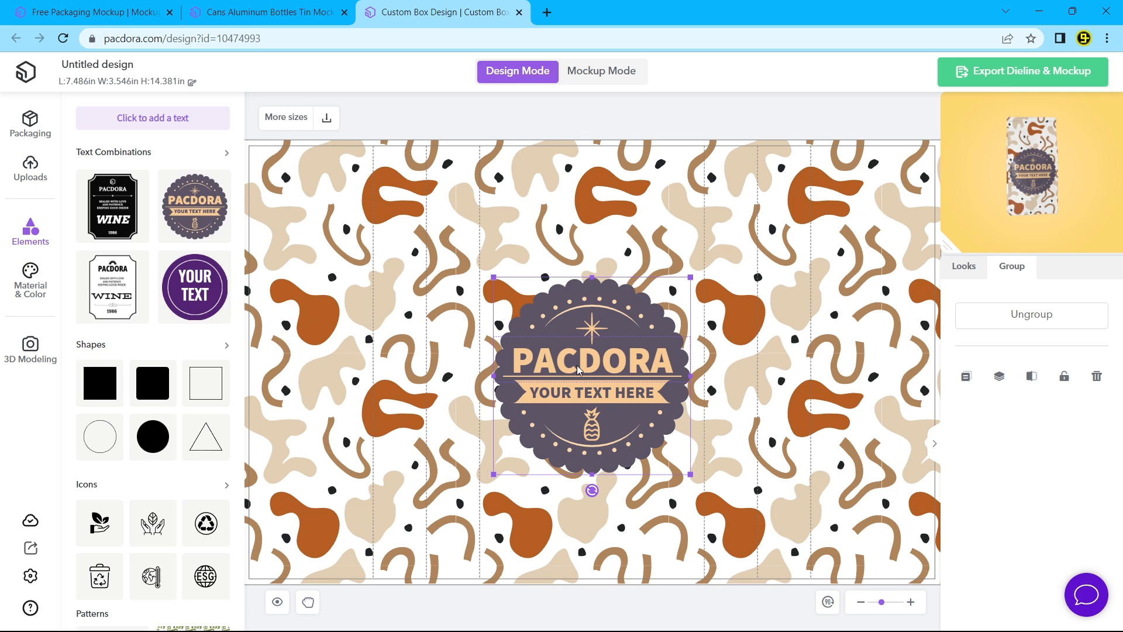
Ungroup the badge and replace its PACDORA title with "Coffee".
click(1020, 316)
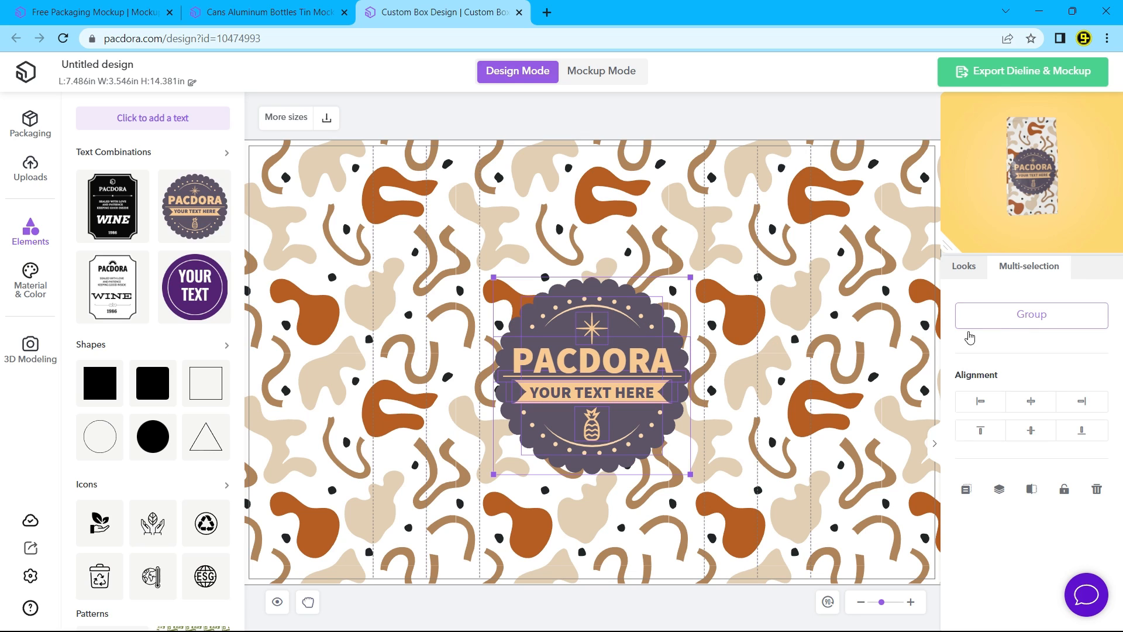
double_click(593, 361)
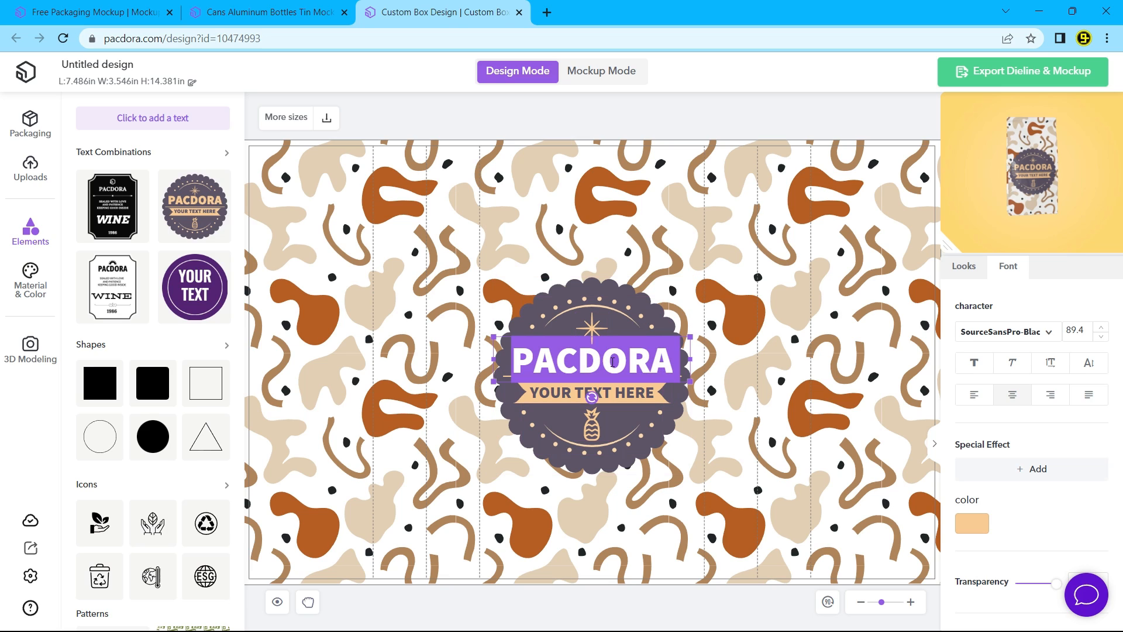
text(Coffee)
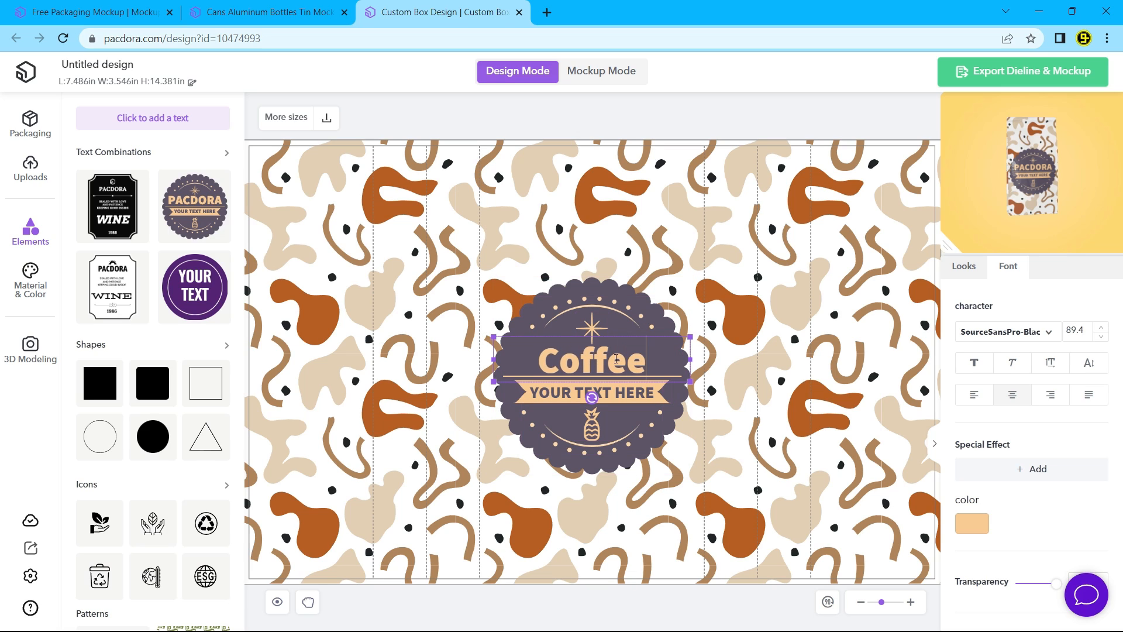
click(658, 303)
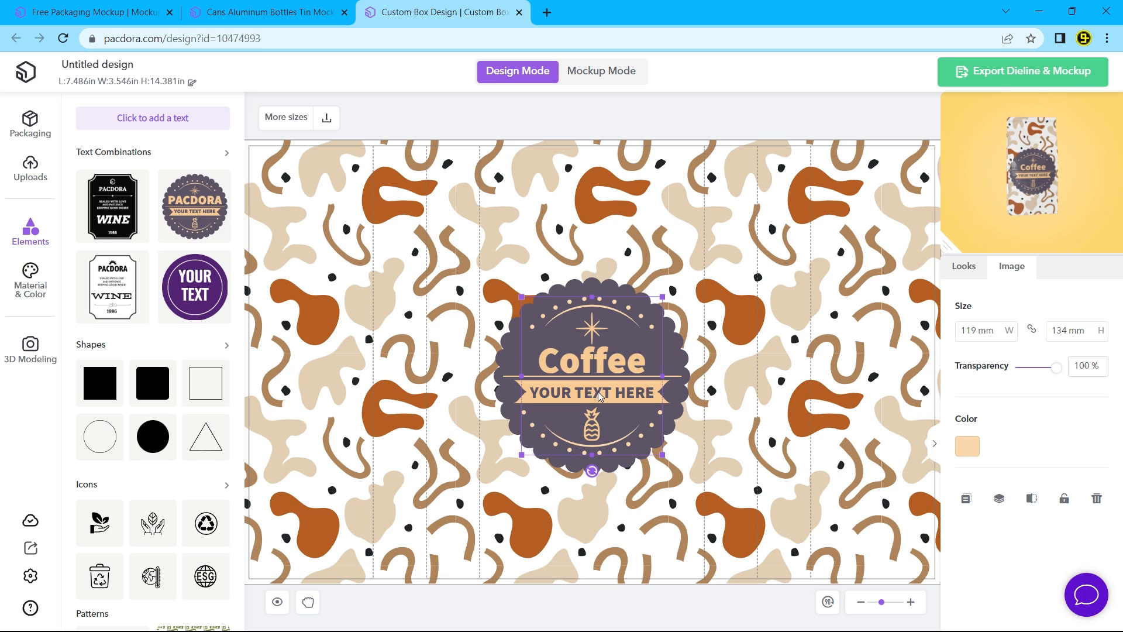
Replace the text on the badge's banner with "A Better Taste".
click(635, 395)
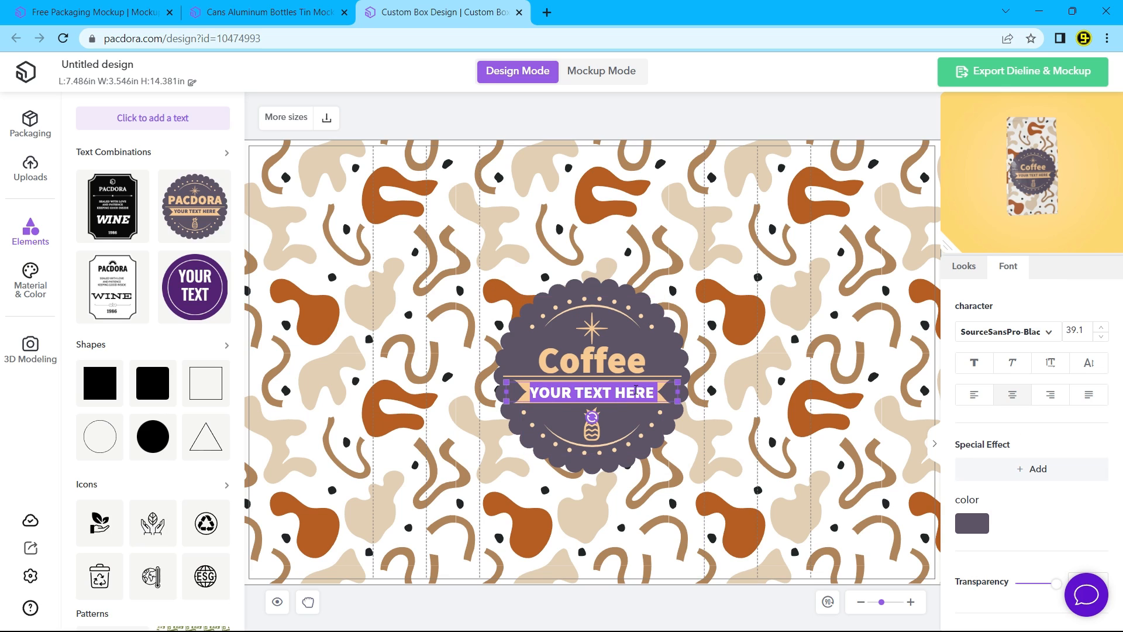
text(A Better Taste)
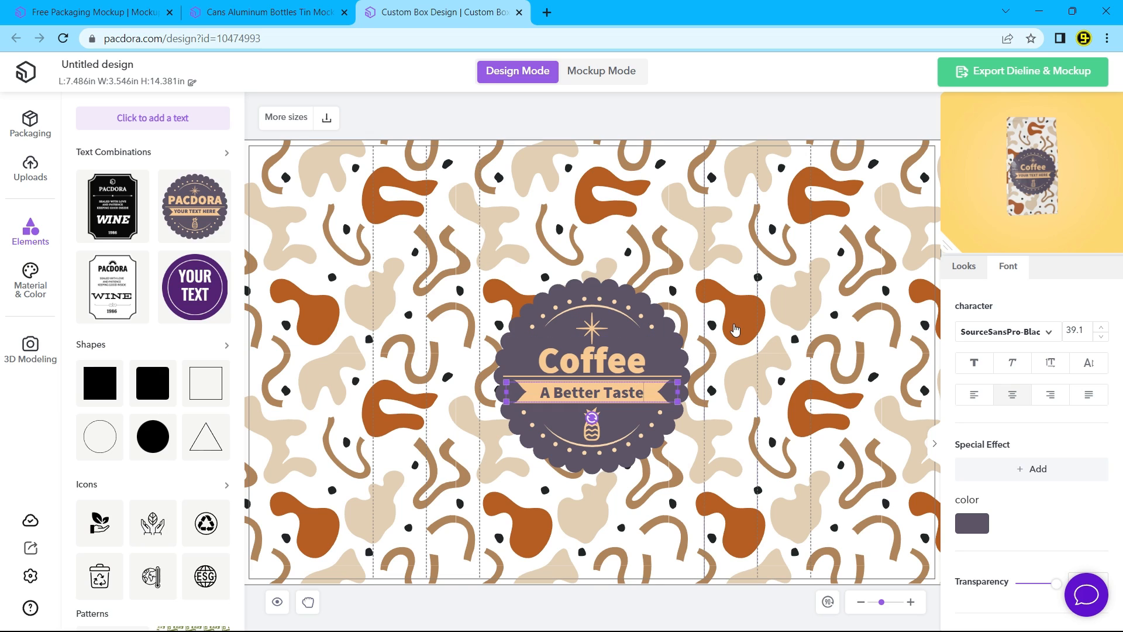
click(735, 330)
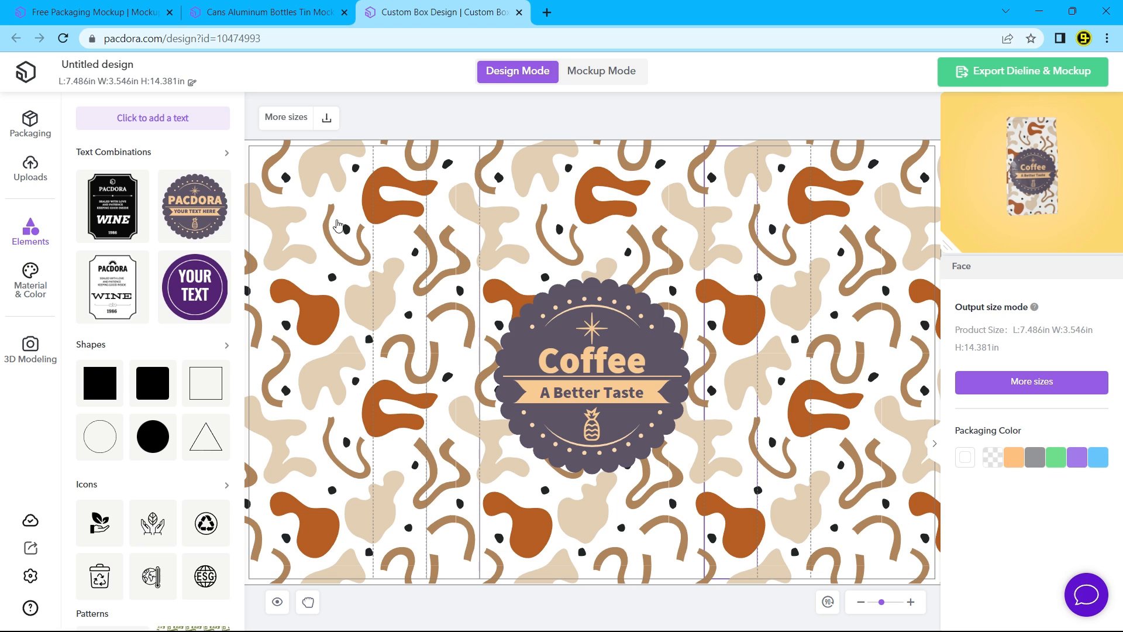
Show the coffee bag in Mockup Mode and apply the Metal glossy material to it.
click(576, 70)
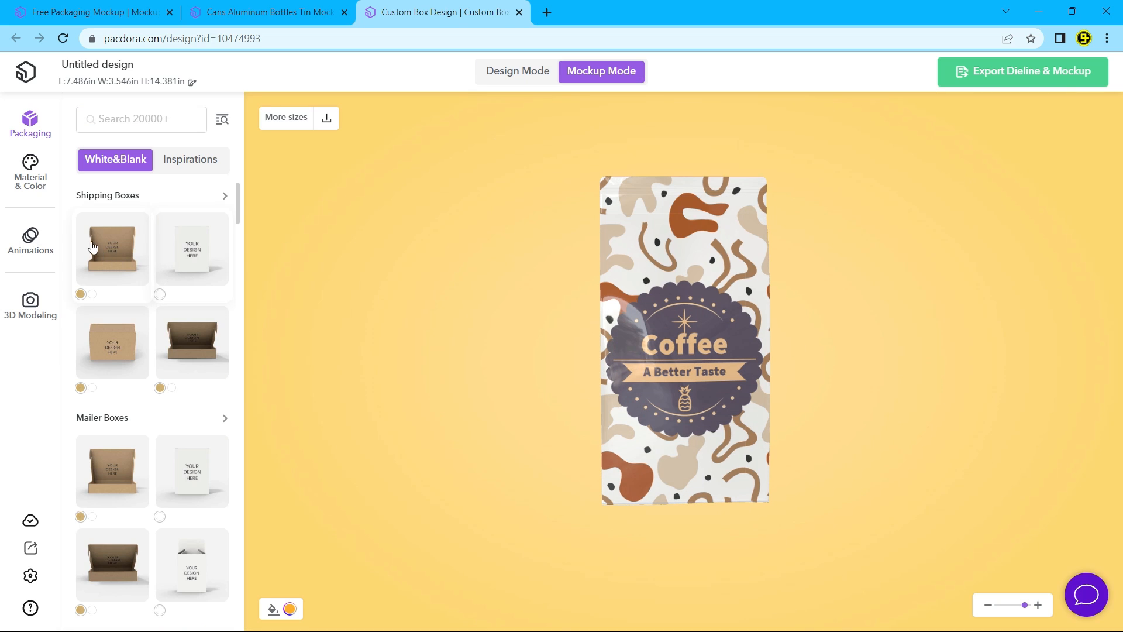
click(44, 178)
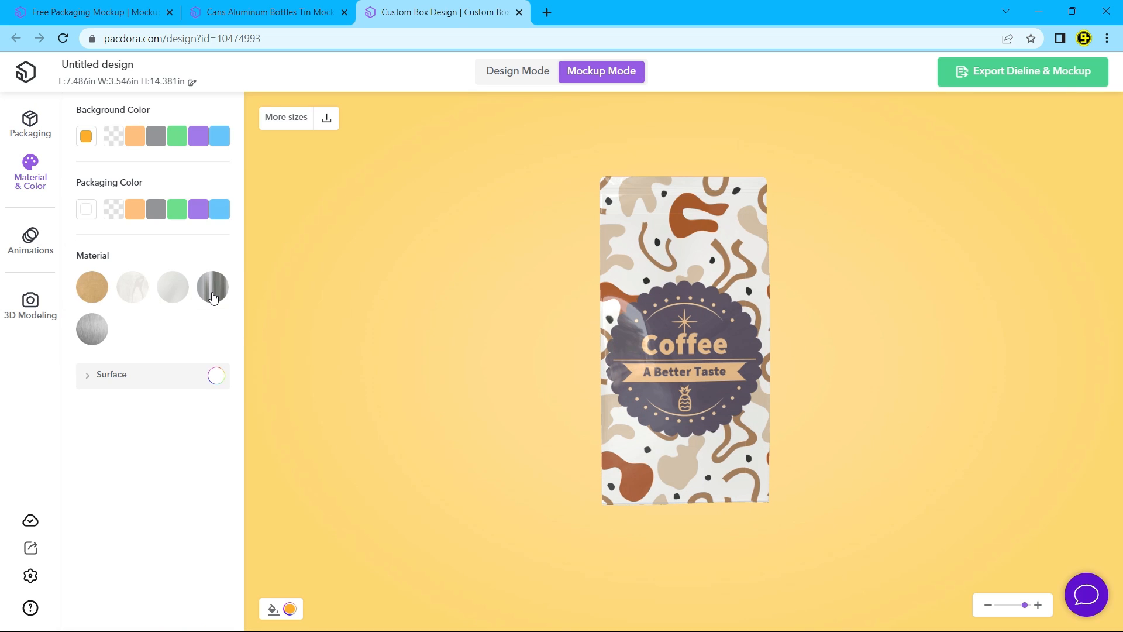
click(182, 291)
click(215, 291)
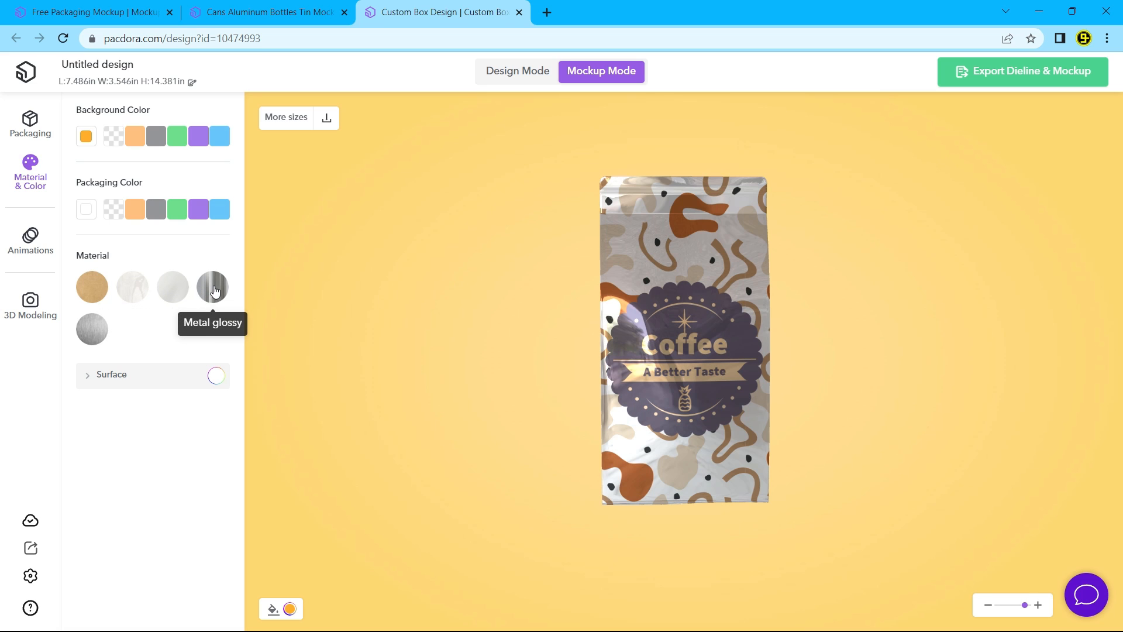
Set the bag's surface metalness to 95% and roughness to 11%, and rotate the bag to inspect the finish.
click(88, 382)
drag(145, 439, 191, 442)
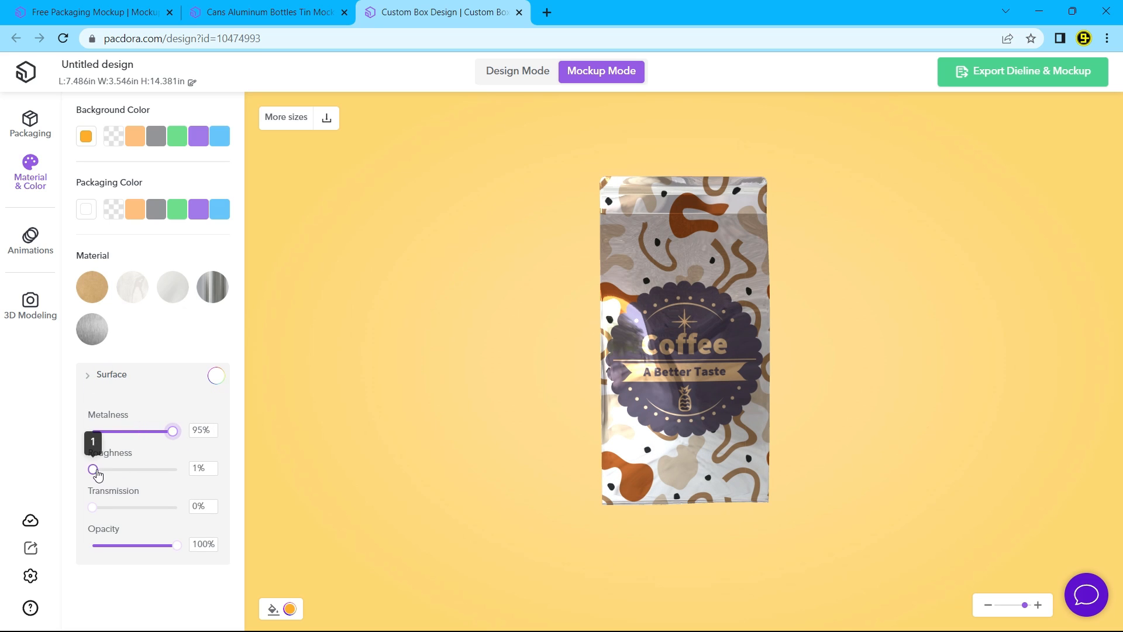
drag(97, 474, 106, 474)
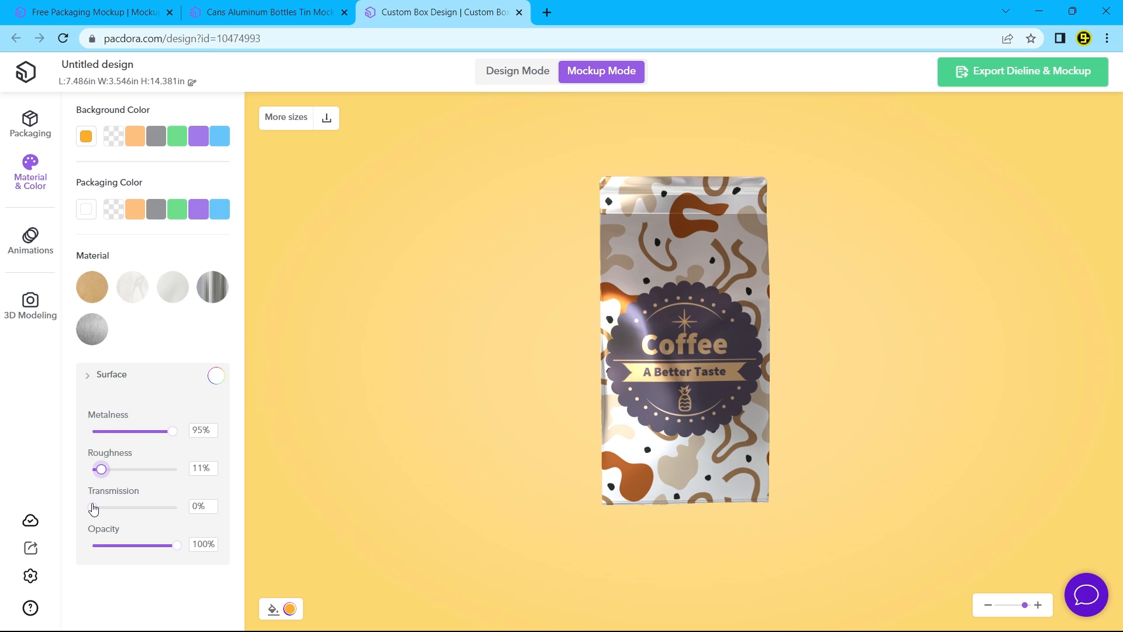
drag(442, 366, 1117, 322)
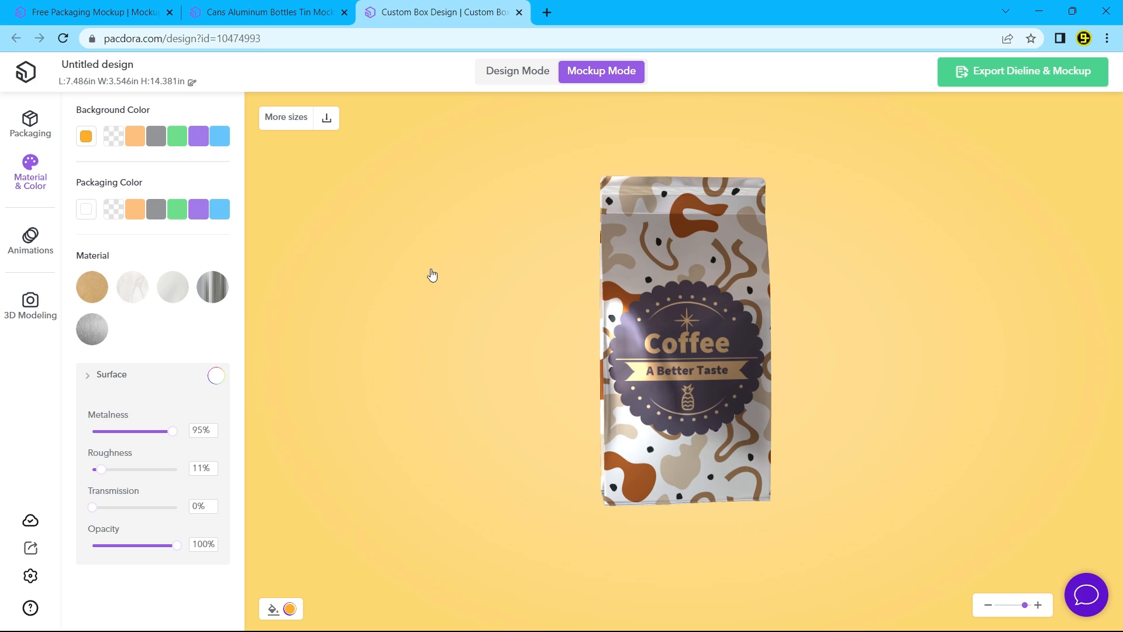
Preview the Rotation, Rotation2, Drop, Scale, Emphasis, Emphasis2 and Entrance animations on the coffee bag.
click(31, 239)
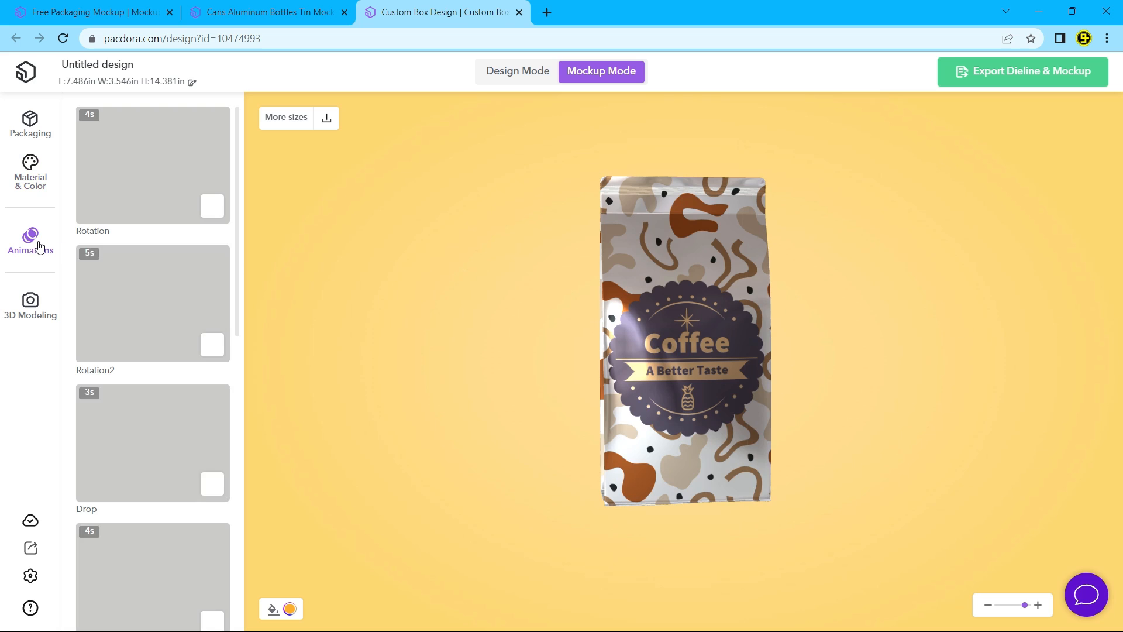
click(168, 201)
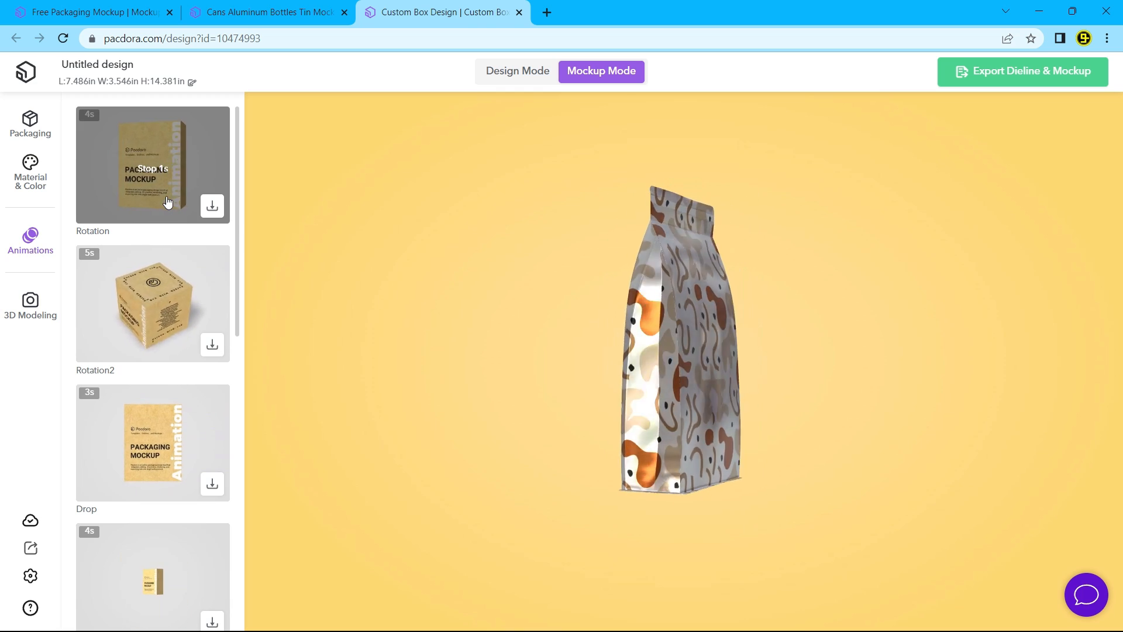
click(152, 286)
click(131, 439)
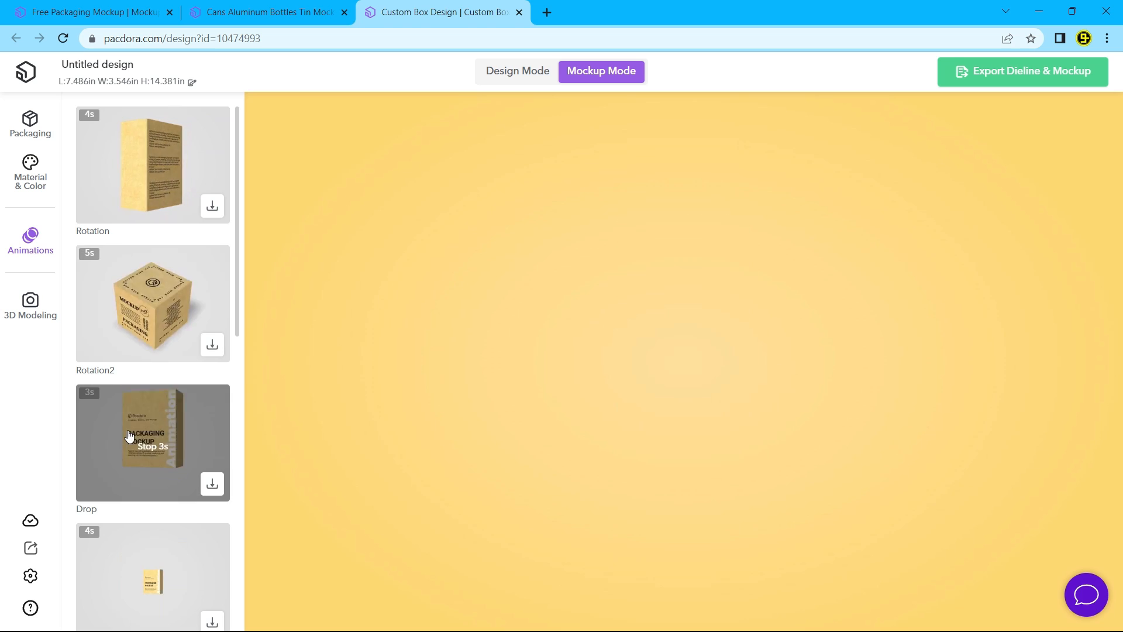
scroll(131, 447, down, 3)
click(121, 395)
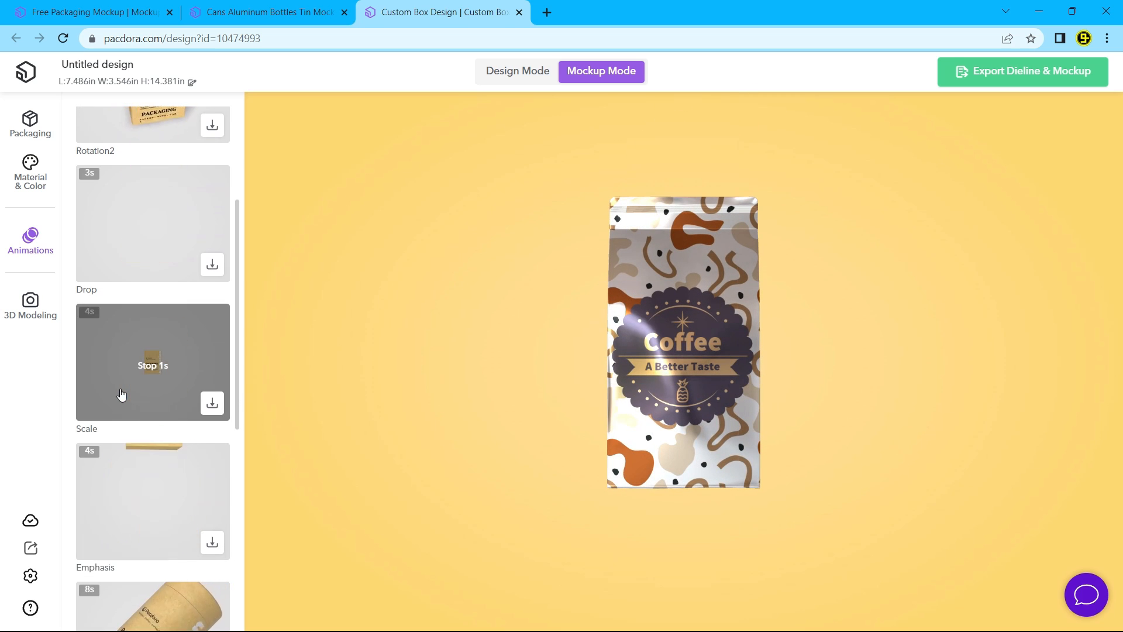
click(125, 475)
scroll(132, 472, down, 3)
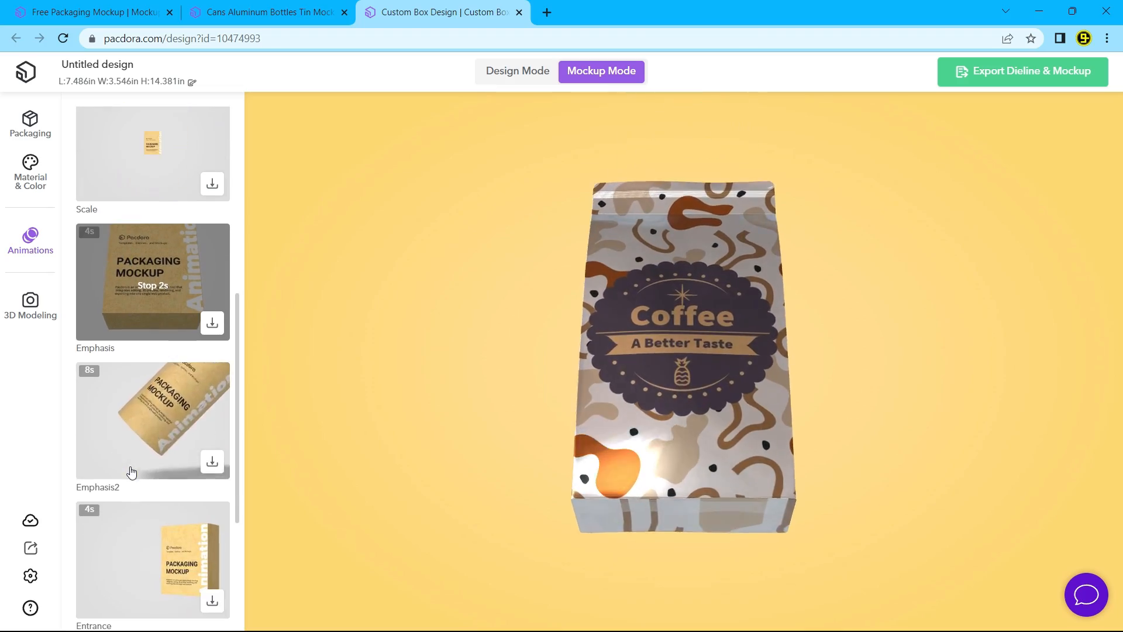
click(135, 434)
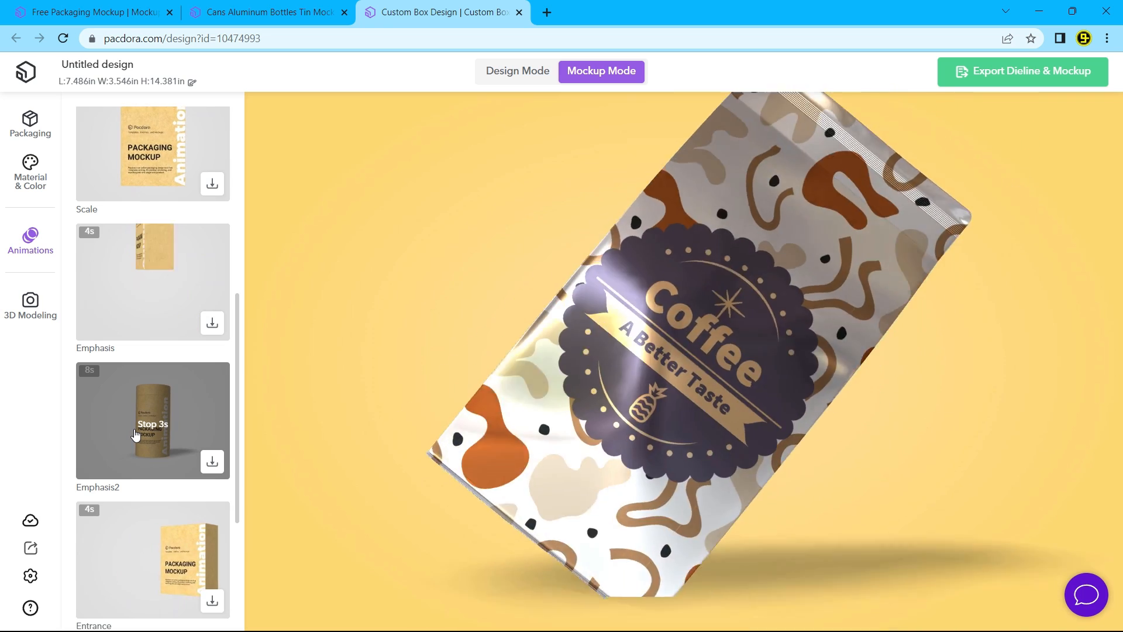
click(151, 518)
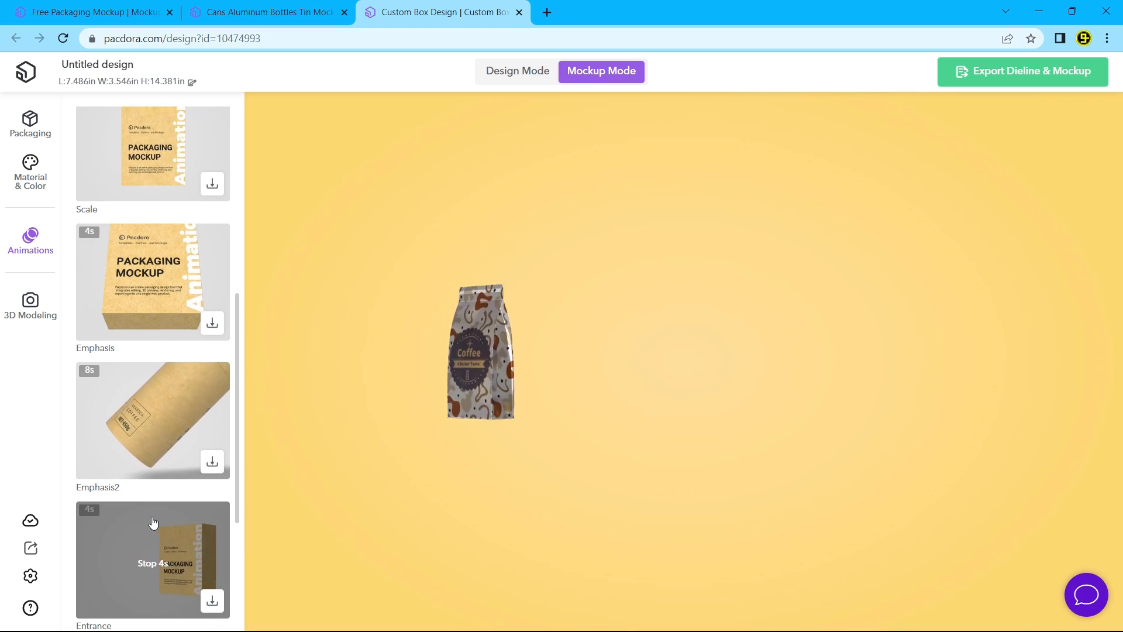
Open the video export options for the coffee bag's Emphasis2 animation.
scroll(165, 496, down, 3)
scroll(144, 451, up, 3)
scroll(144, 450, up, 1)
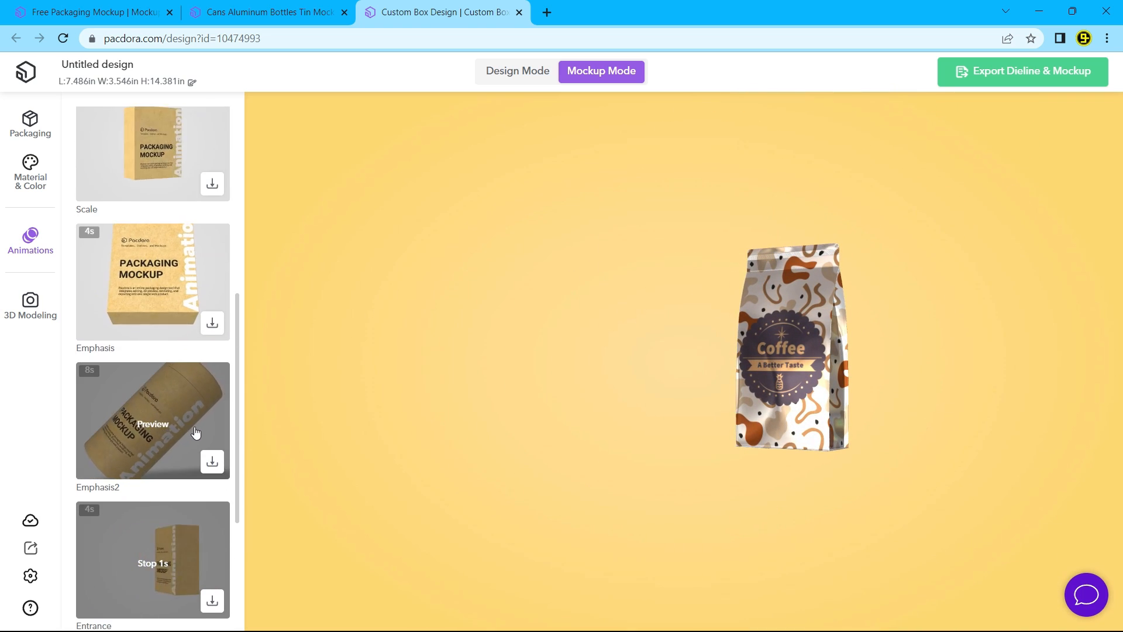
click(211, 463)
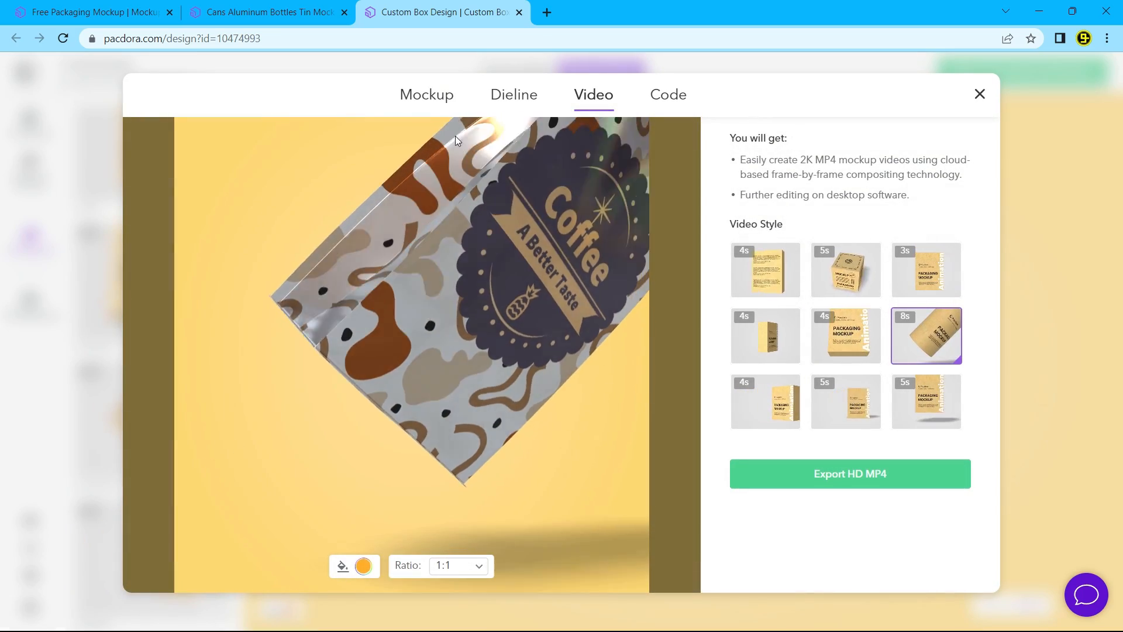
Review the Dieline, Mockup, Video and Code export options for the coffee bag, ending on the video export.
click(508, 102)
click(444, 99)
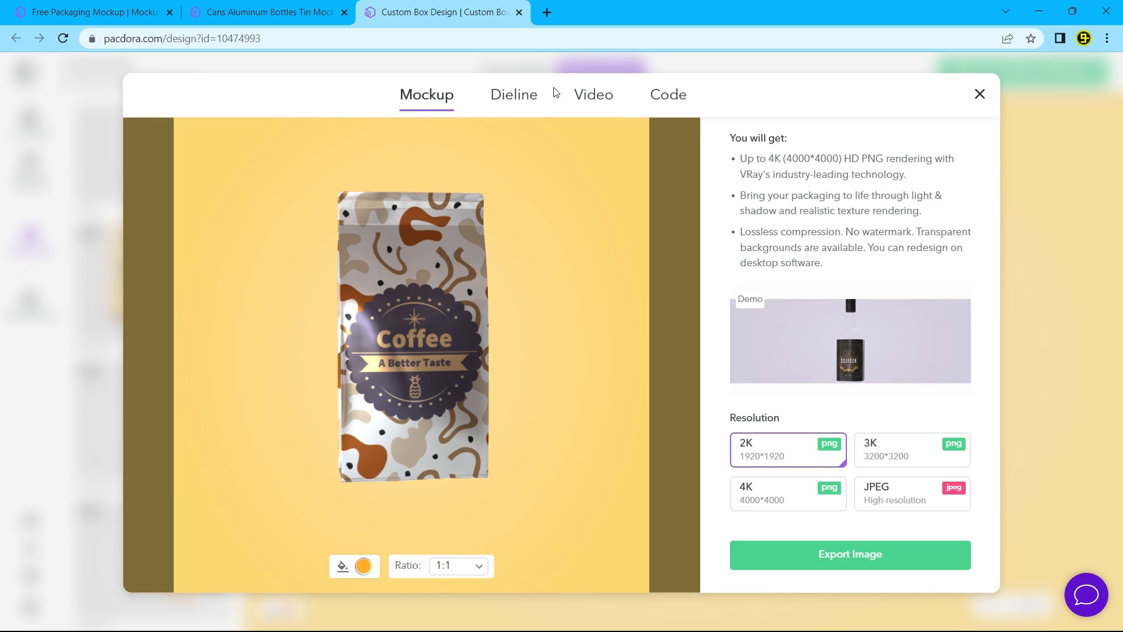
click(591, 94)
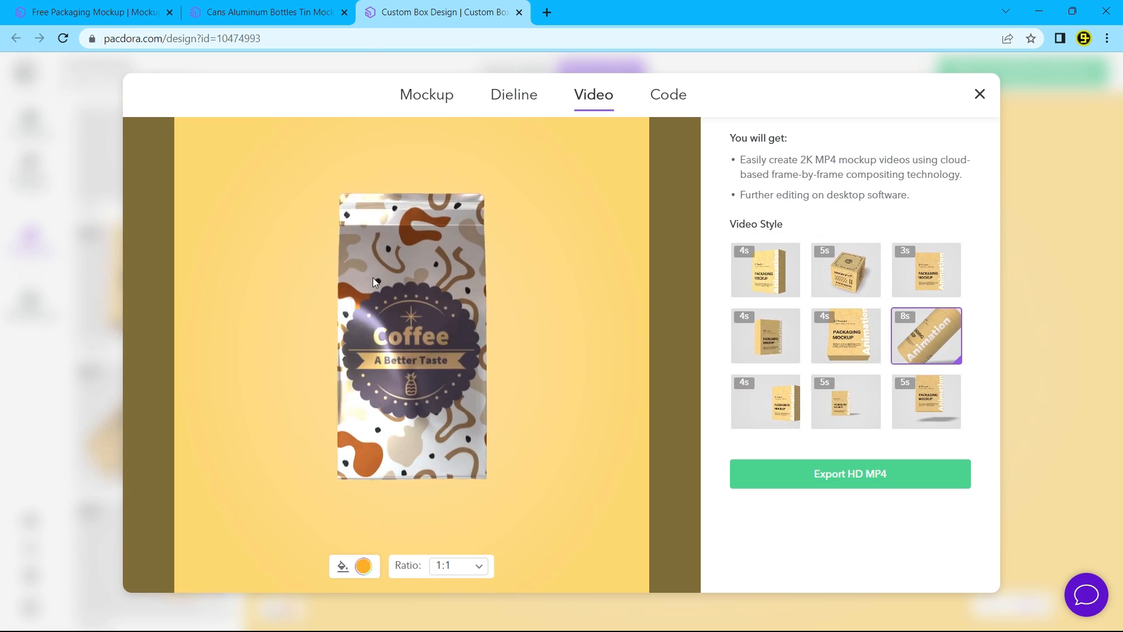
click(659, 101)
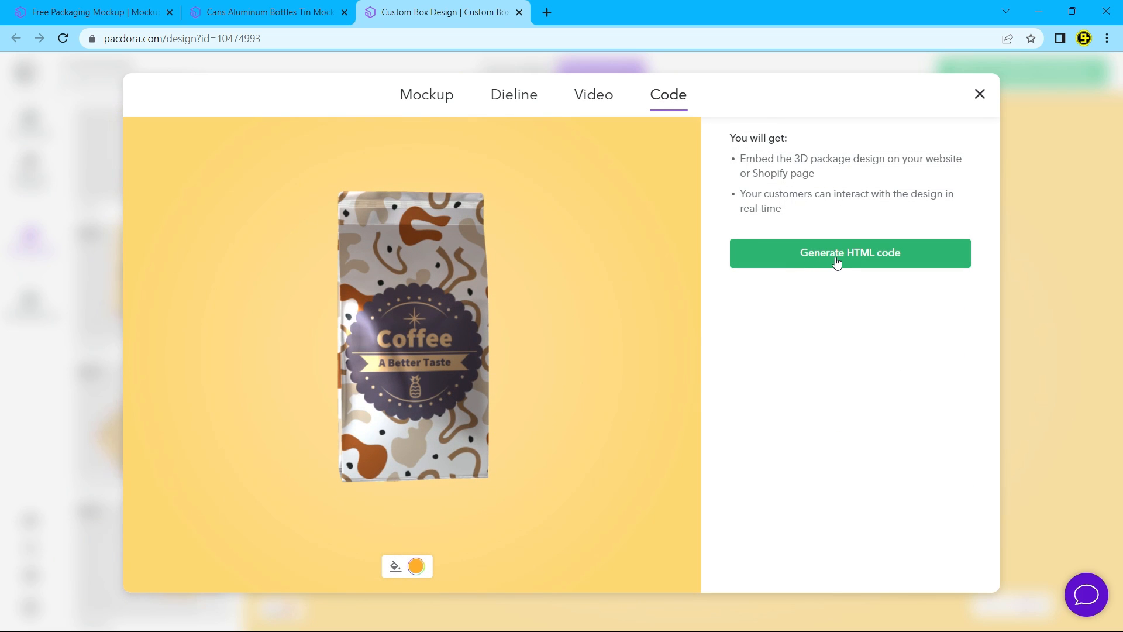
click(585, 103)
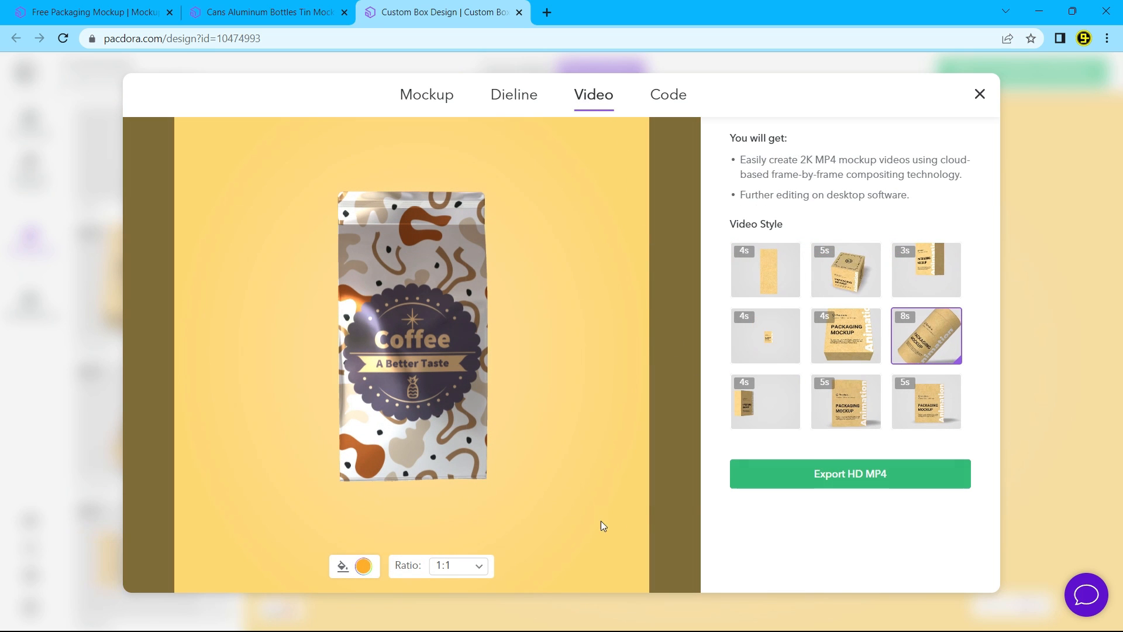
Set the video's ratio to 16:9 and its background colour to yellow #D4AF00.
click(458, 570)
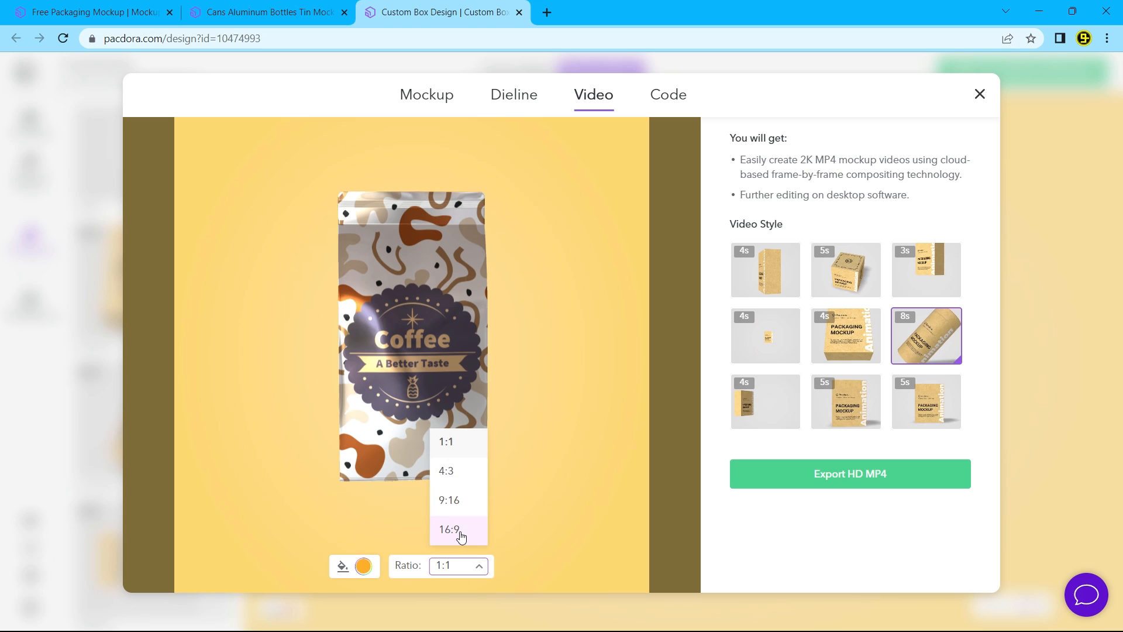
click(462, 533)
click(364, 566)
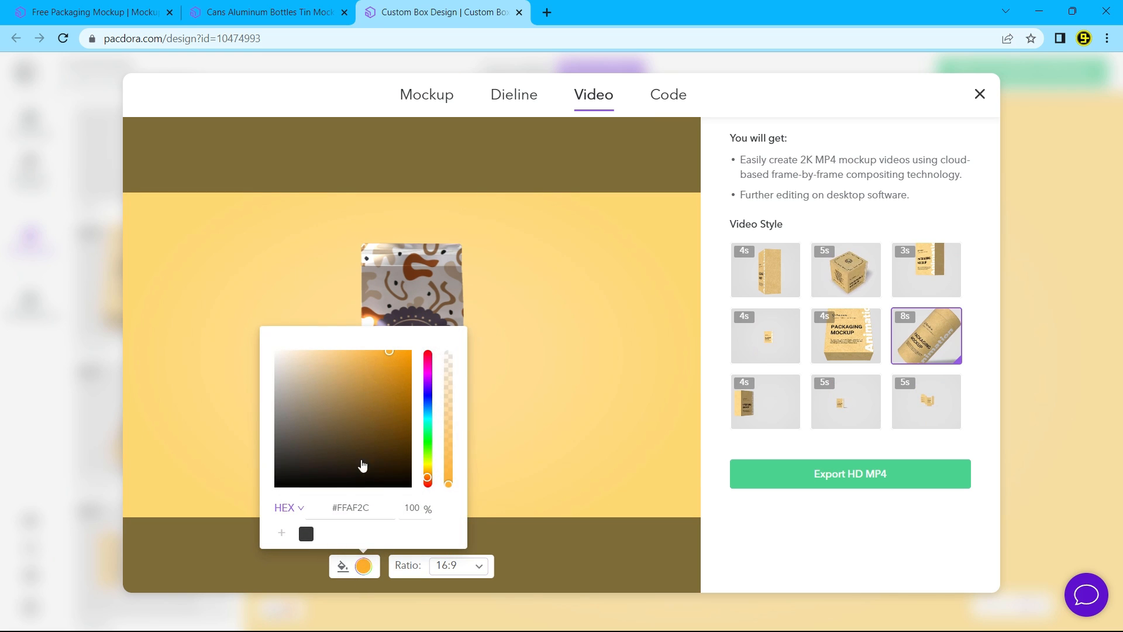
drag(361, 464, 201, 494)
click(345, 387)
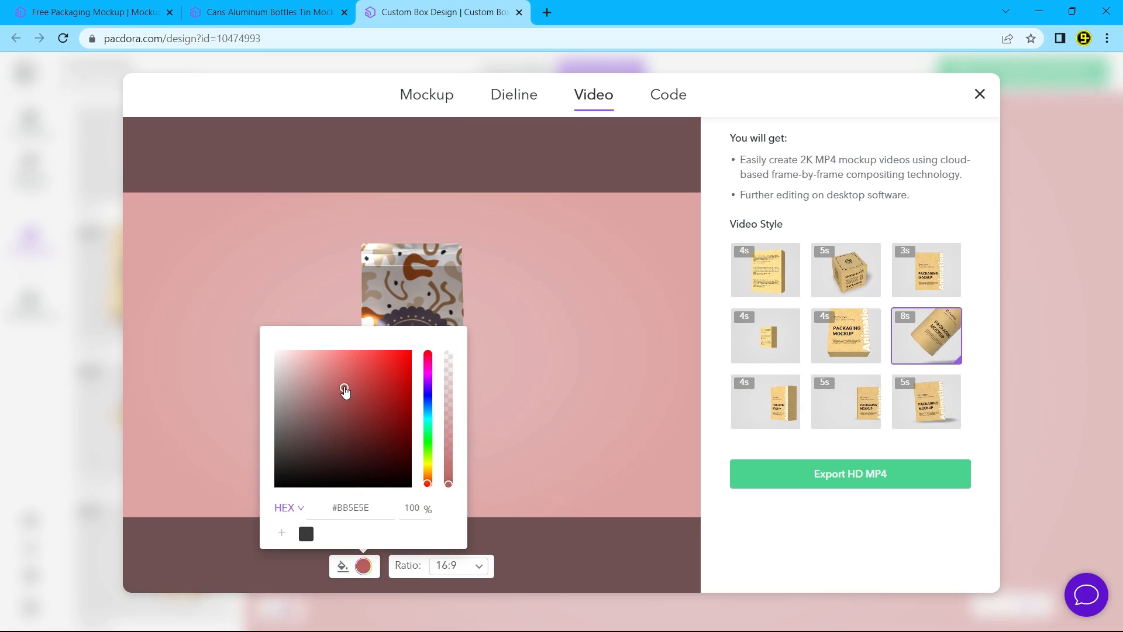
click(427, 446)
mouse_move(428, 447)
mouse_down()
mouse_move(428, 419)
mouse_move(428, 472)
mouse_up()
mouse_move(390, 383)
mouse_down()
mouse_move(466, 359)
mouse_move(477, 373)
mouse_up()
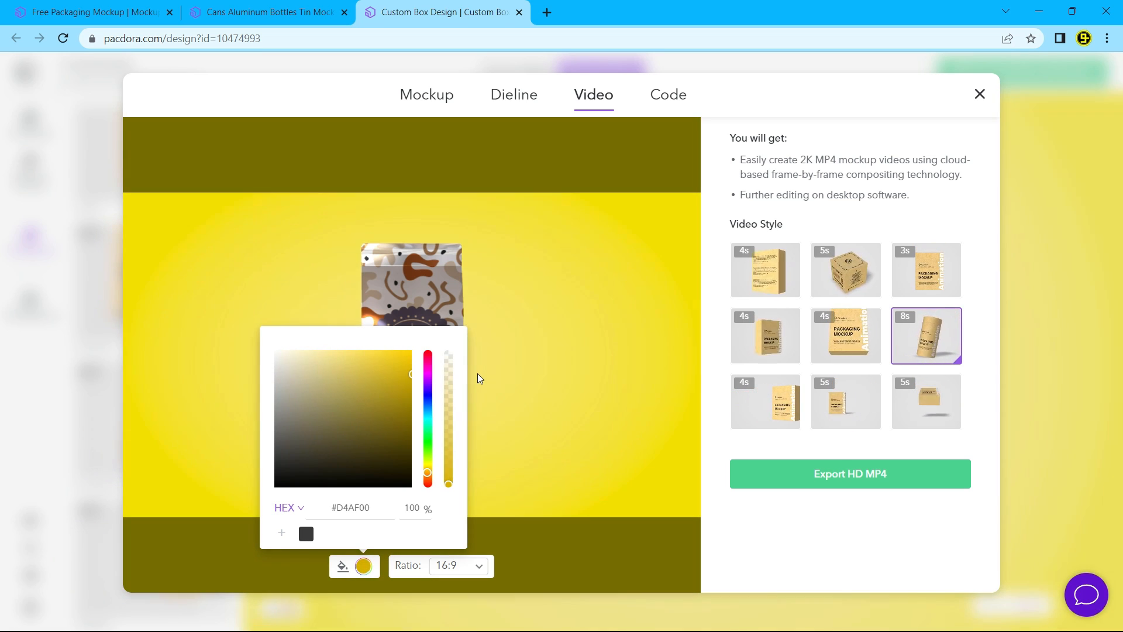
click(510, 462)
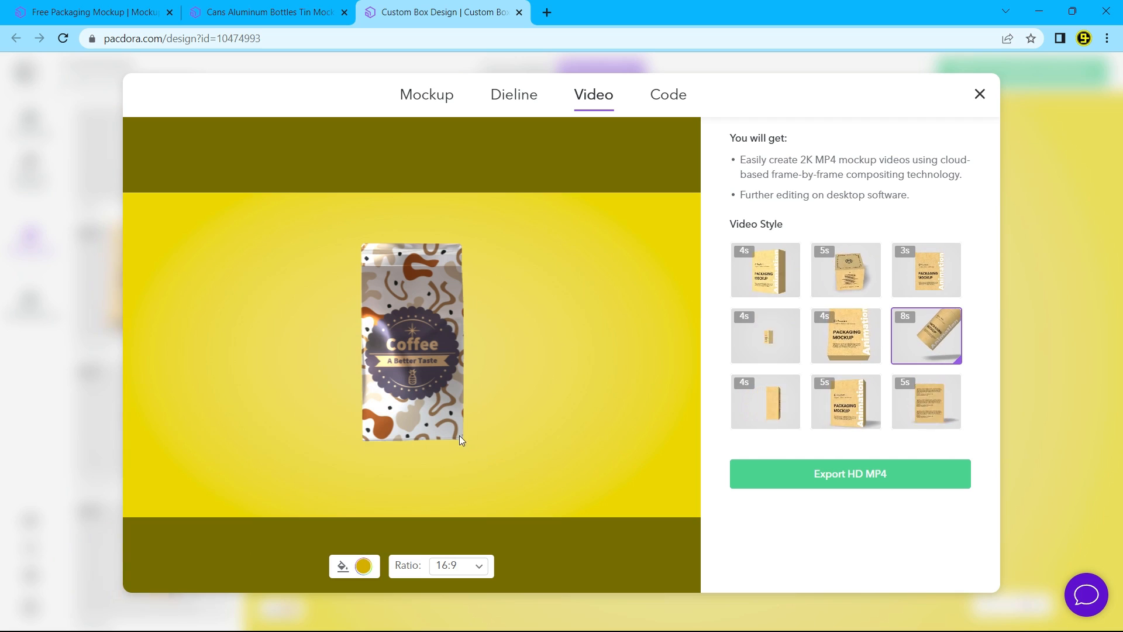
Export the Emphasis2 animation as an HD MP4 and accept its delivery by email.
click(803, 477)
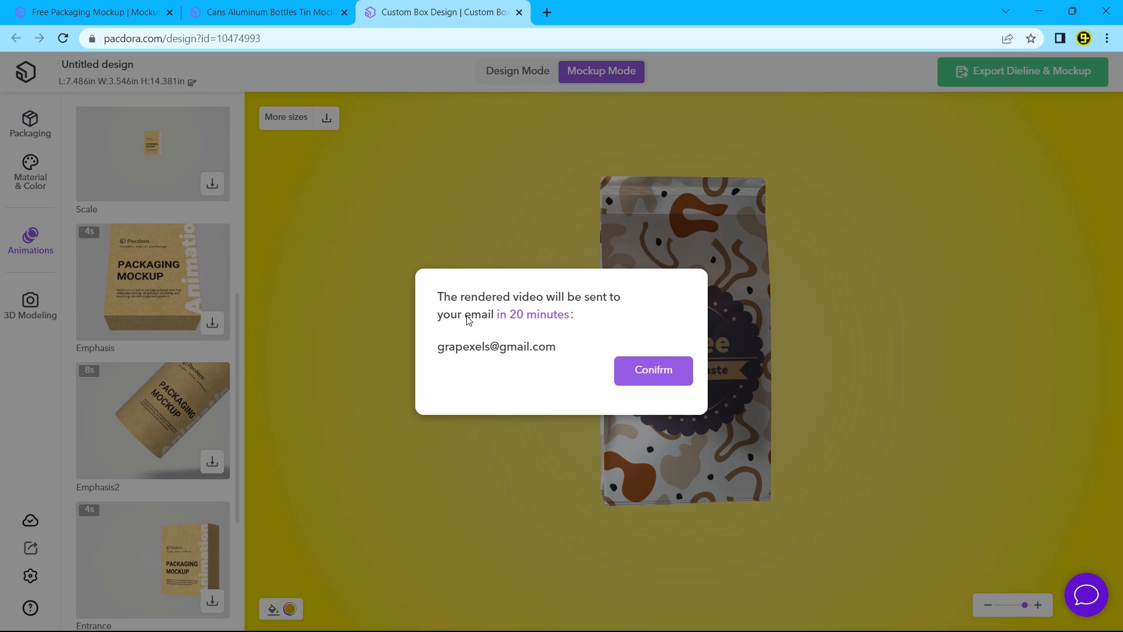
click(653, 372)
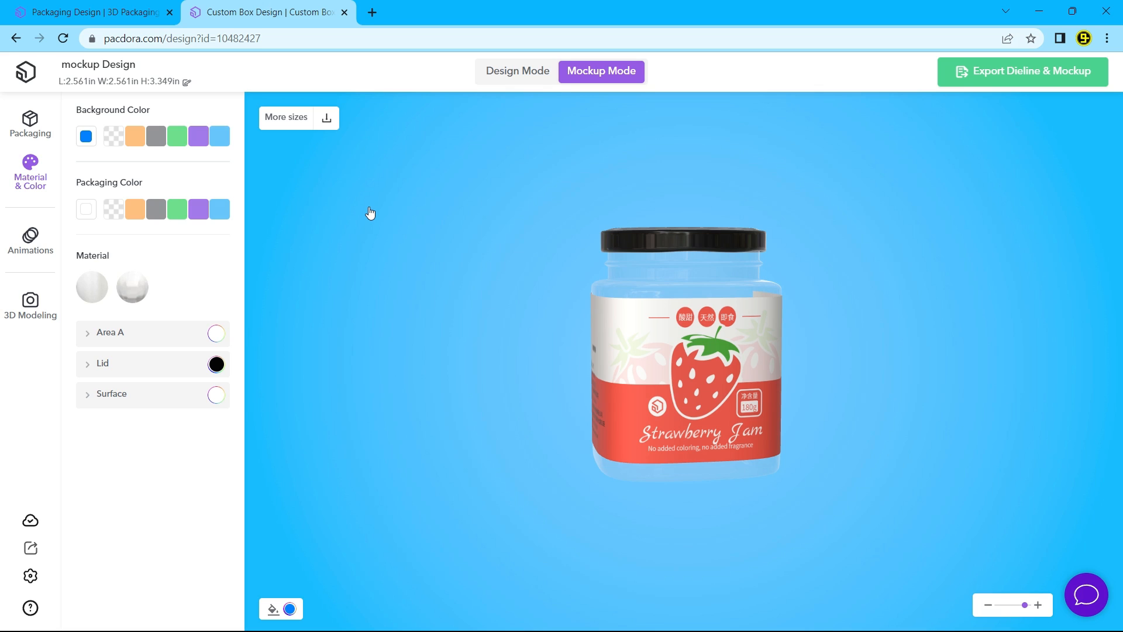
Bring the strawberry jam jar mockup into the 3D Modeling Center.
click(30, 301)
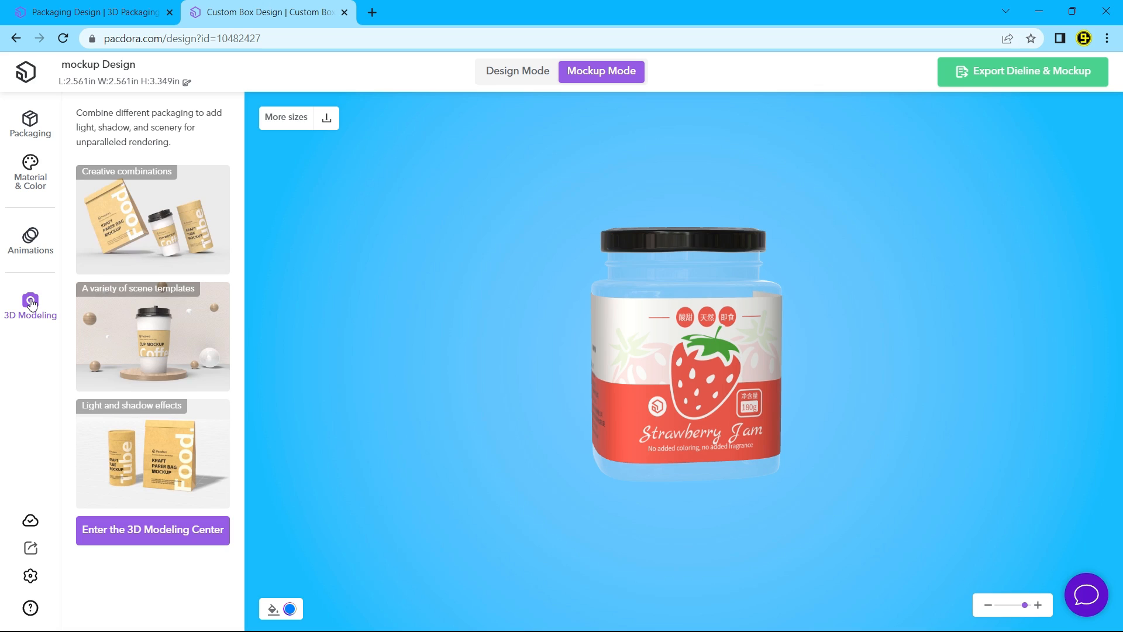
click(157, 532)
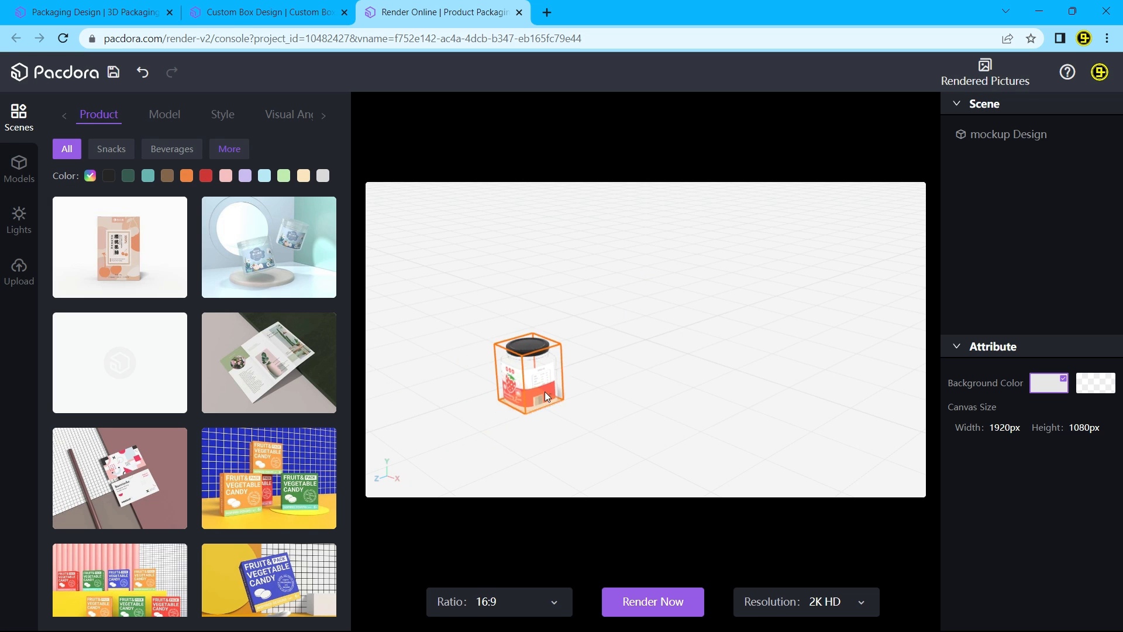
Position the jam jar at X 1.95, Y 7.75, Z 14.83 and scale it uniformly to 2.10.
drag(545, 391, 589, 364)
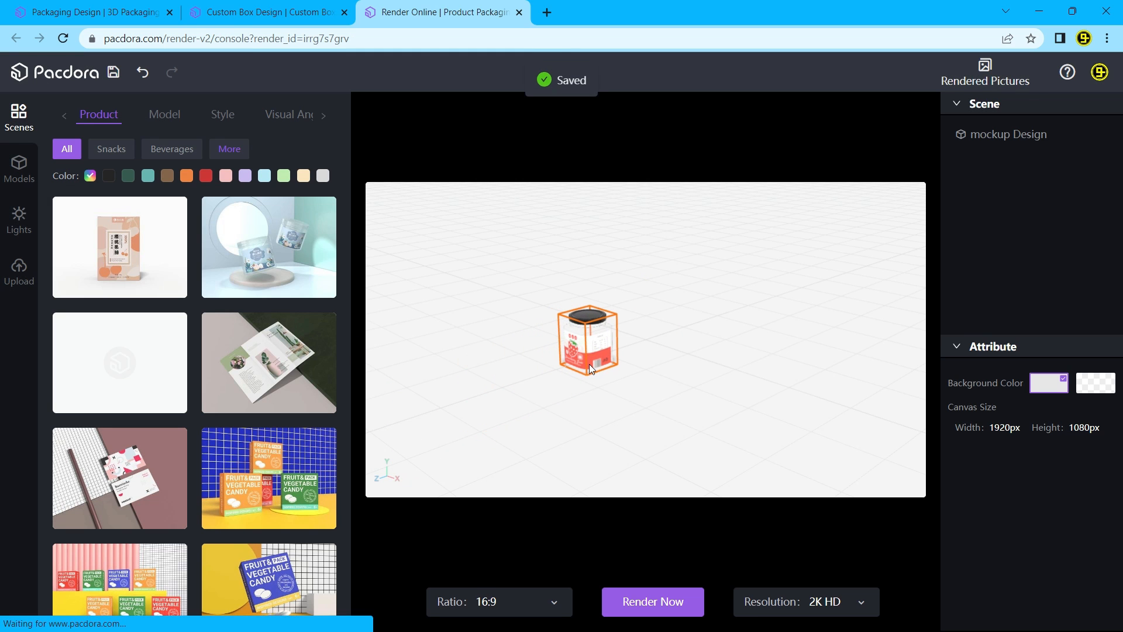
scroll(611, 361, up, 3)
mouse_move(556, 413)
mouse_down()
mouse_move(588, 390)
mouse_move(549, 419)
mouse_up()
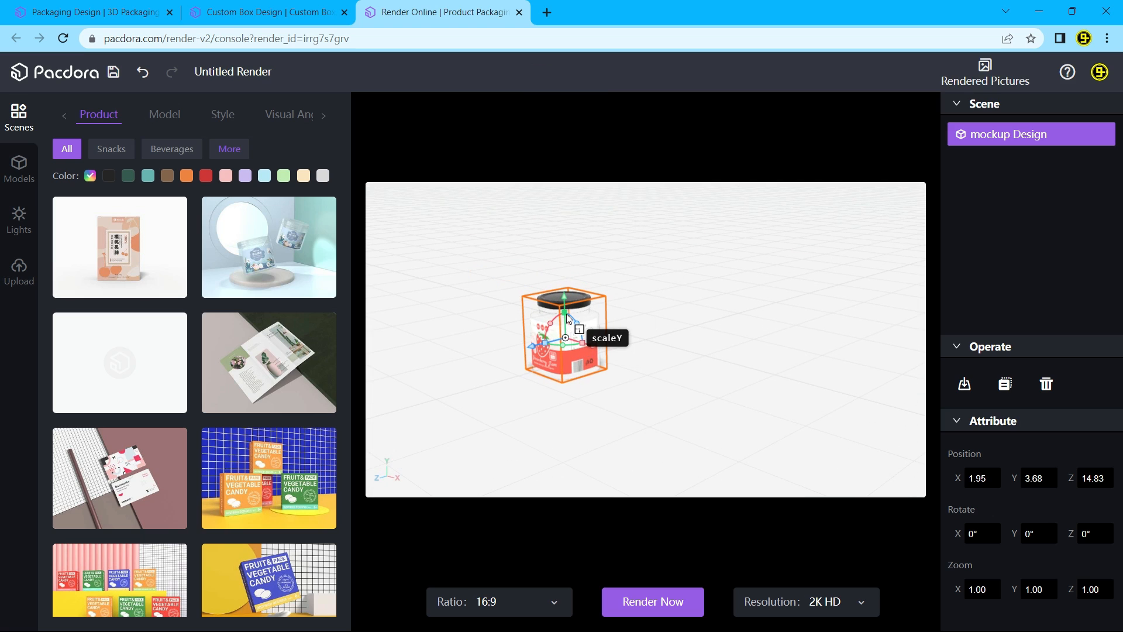
drag(567, 313, 565, 287)
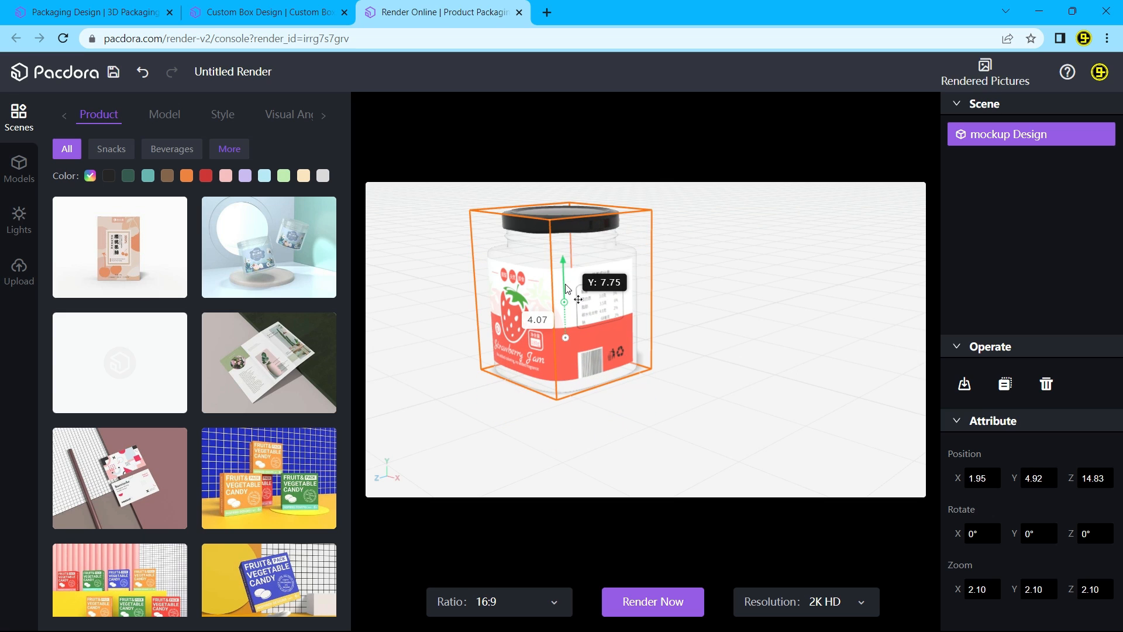
mouse_move(647, 300)
mouse_down()
mouse_move(721, 300)
mouse_move(656, 300)
mouse_up()
drag(593, 382, 615, 385)
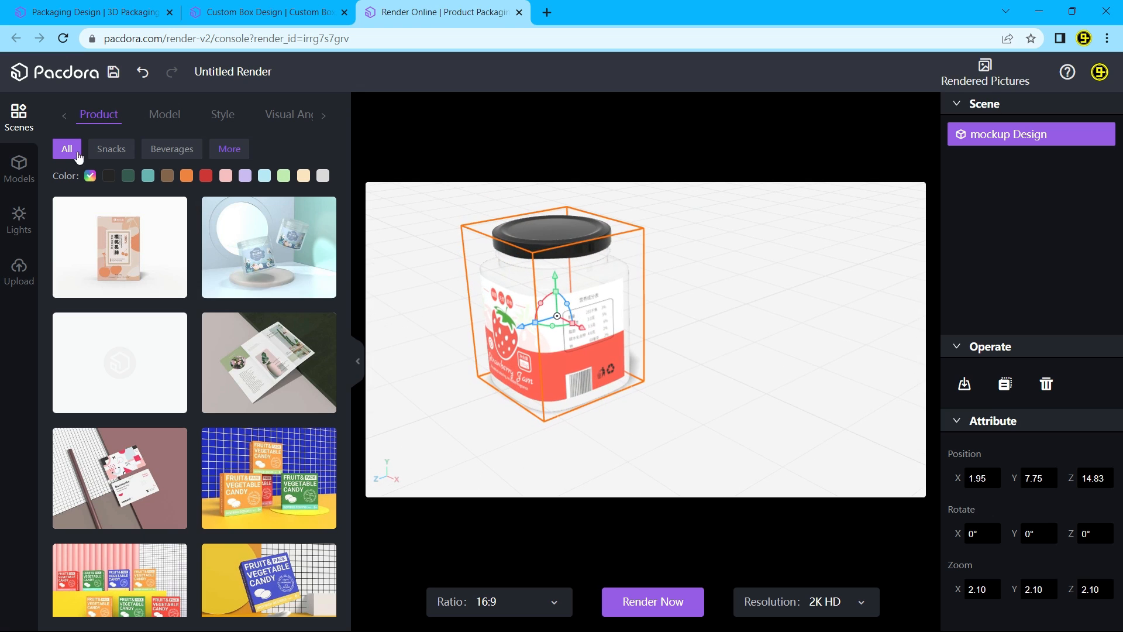
Try adding a Cylinder from the public basic models beside the jar, and undo it.
click(18, 168)
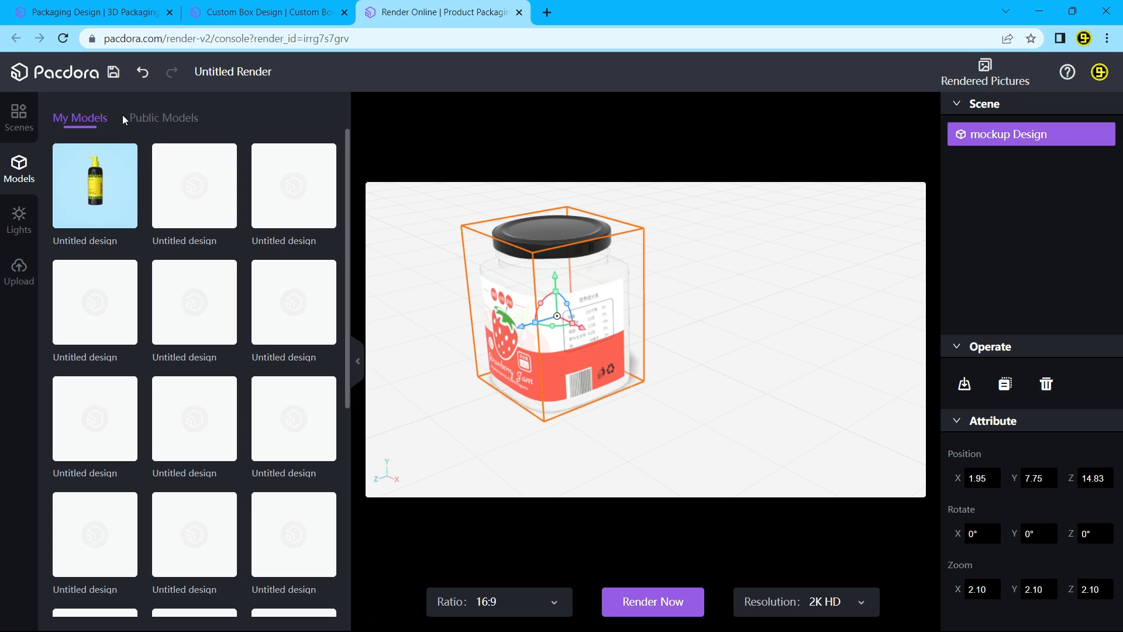
click(147, 121)
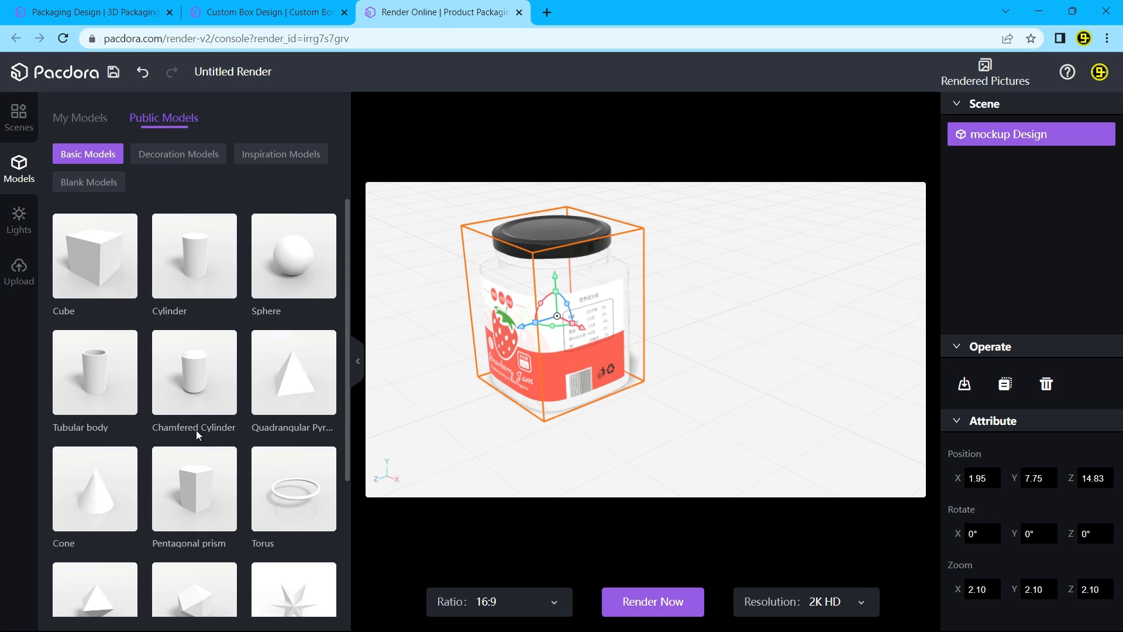
scroll(210, 439, down, 2)
scroll(193, 292, up, 3)
drag(194, 256, 678, 327)
key(ctrl+z)
Try adding the White Rabbit Toffee decoration model beside the jar, and undo it.
click(179, 154)
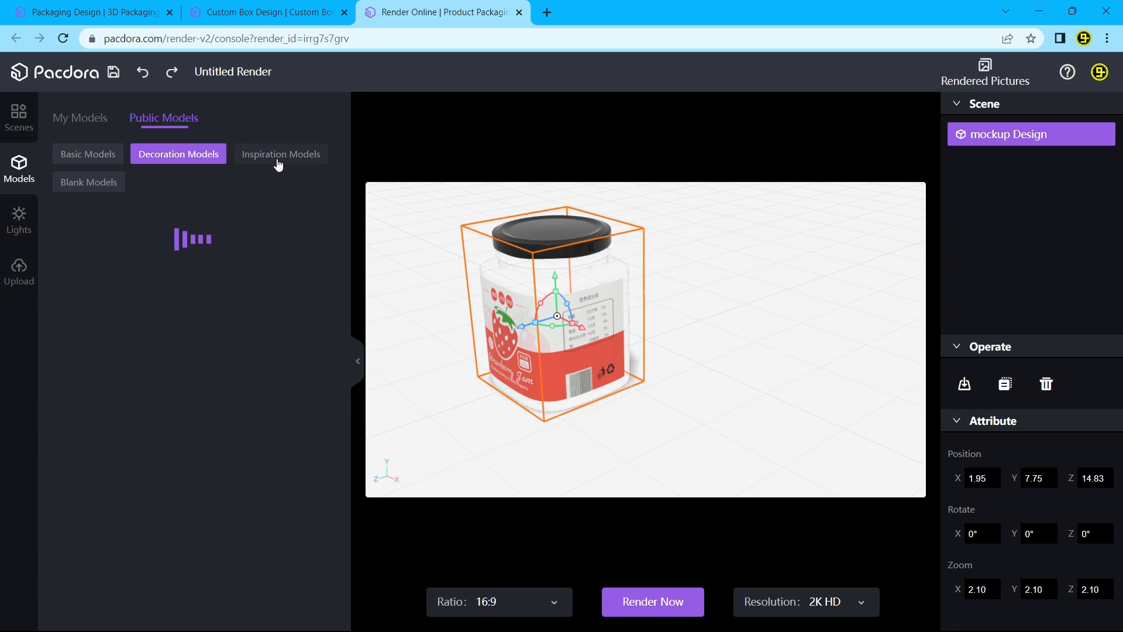
scroll(243, 472, down, 5)
scroll(243, 471, up, 4)
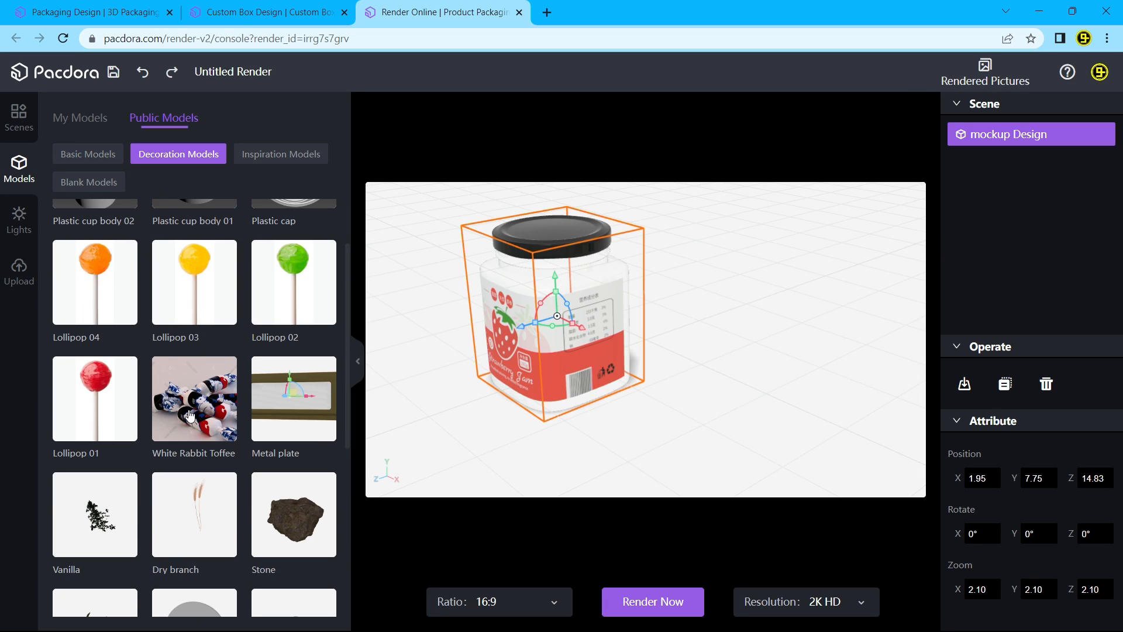
drag(190, 415, 718, 363)
key(ctrl+z)
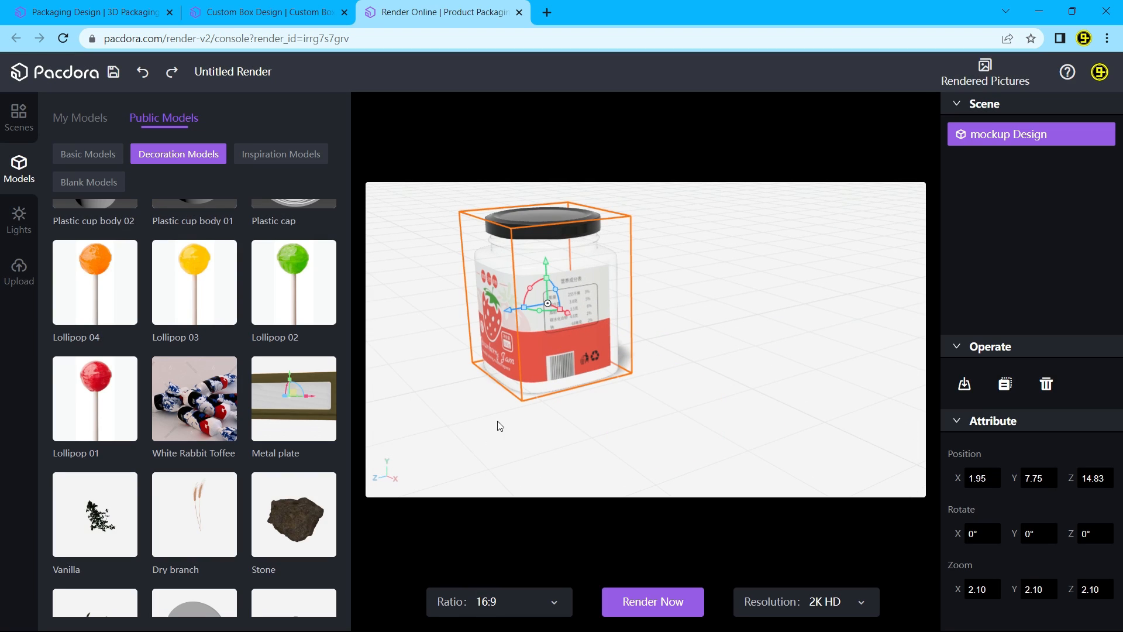
Browse the remaining public decoration models and the inspiration models.
scroll(281, 501, down, 4)
click(282, 154)
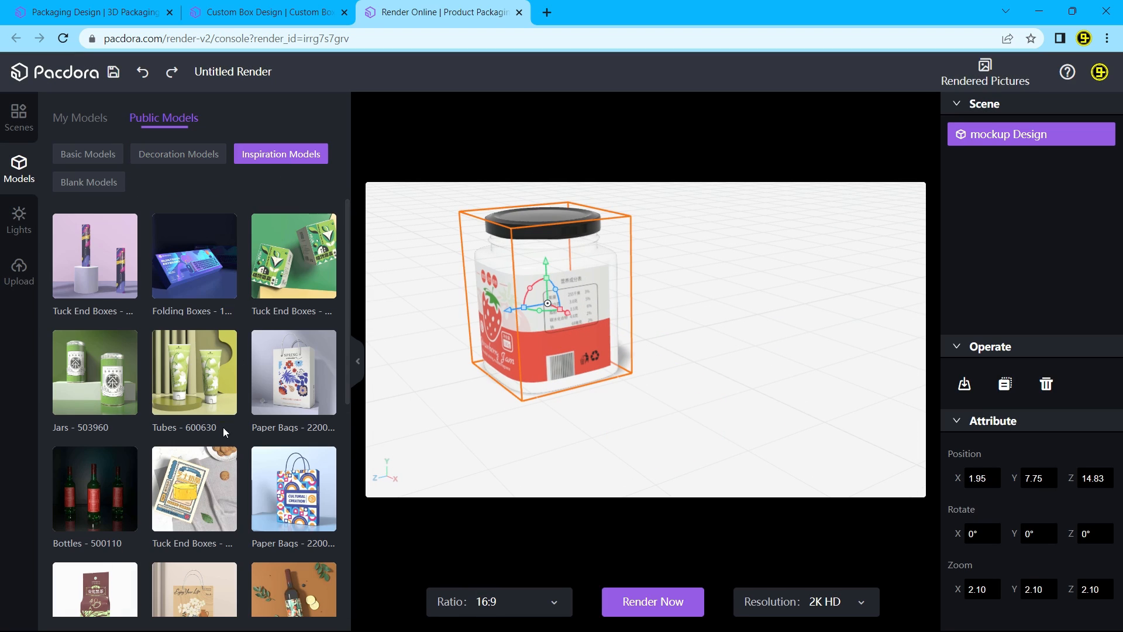
scroll(223, 427, down, 3)
scroll(223, 427, up, 3)
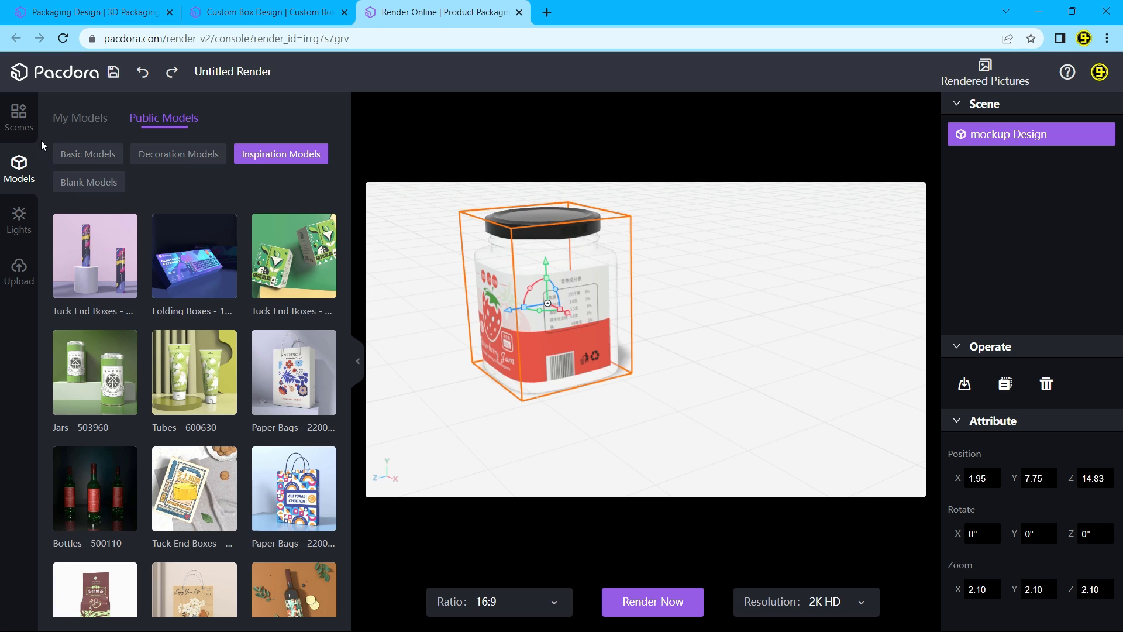
Find the red and pink scene template with one lying and one standing jar, and apply it to the jam jar.
click(19, 128)
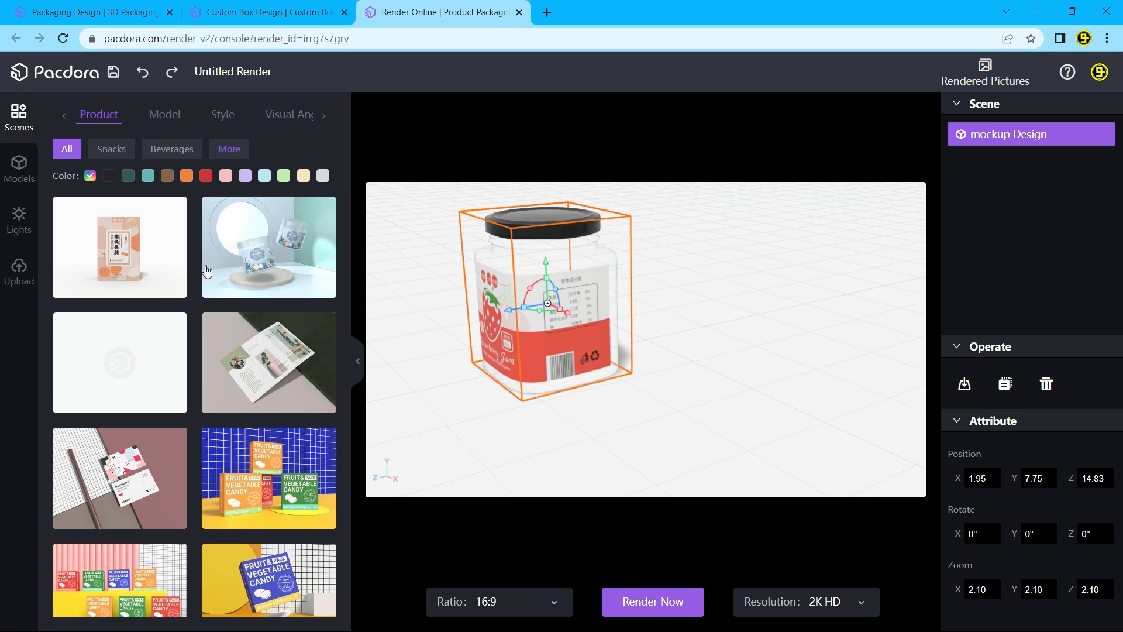
scroll(239, 448, down, 3)
scroll(239, 448, up, 3)
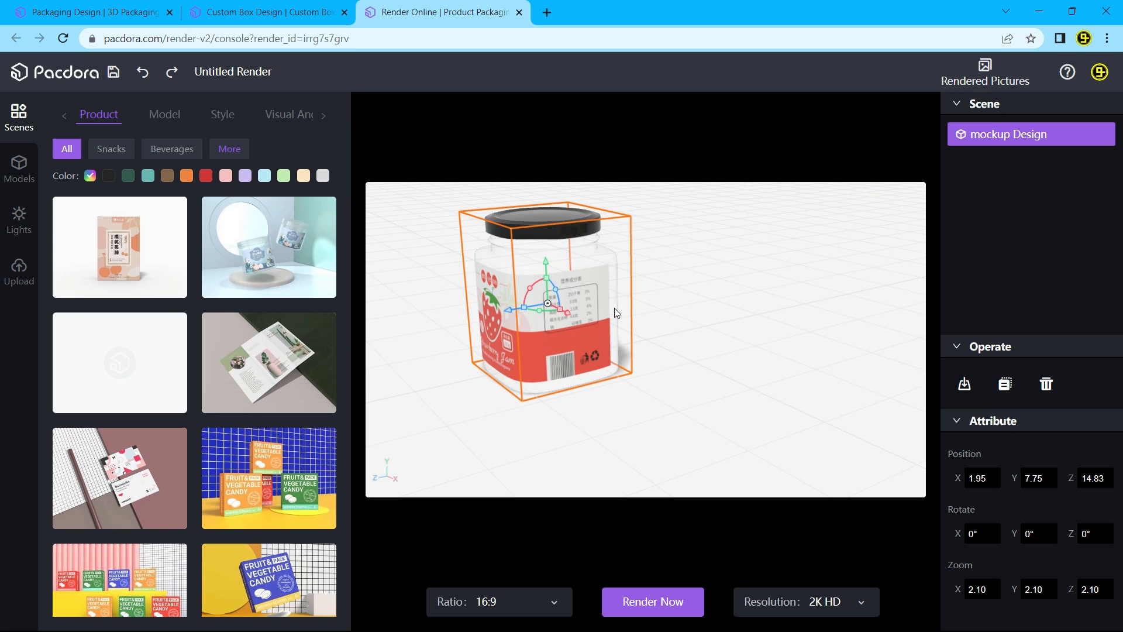
scroll(252, 368, down, 15)
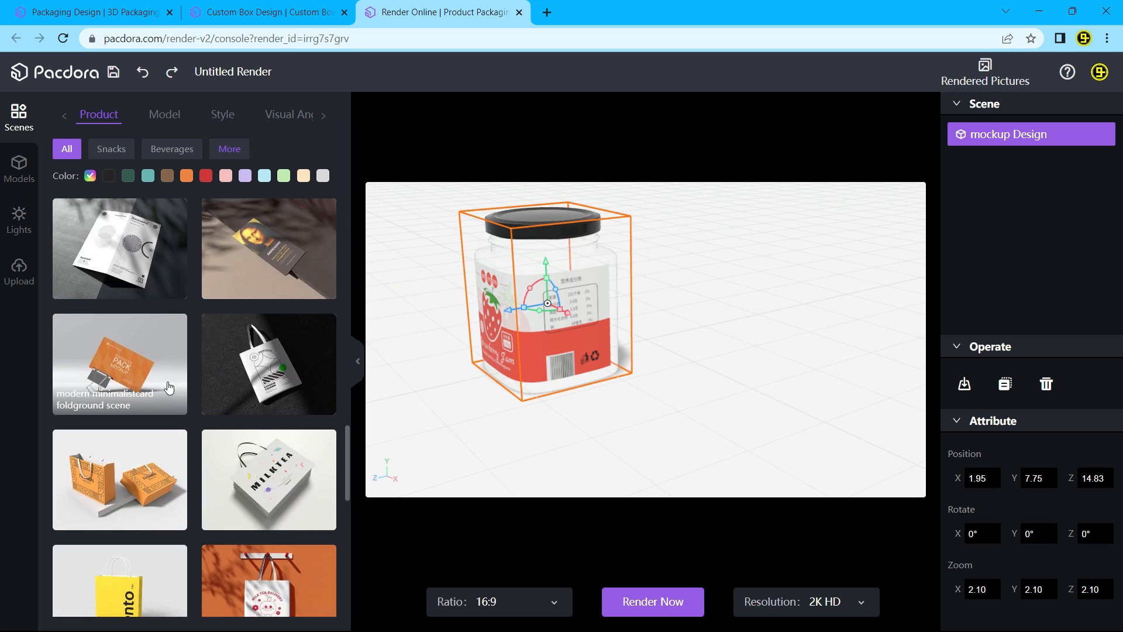
scroll(169, 386, down, 15)
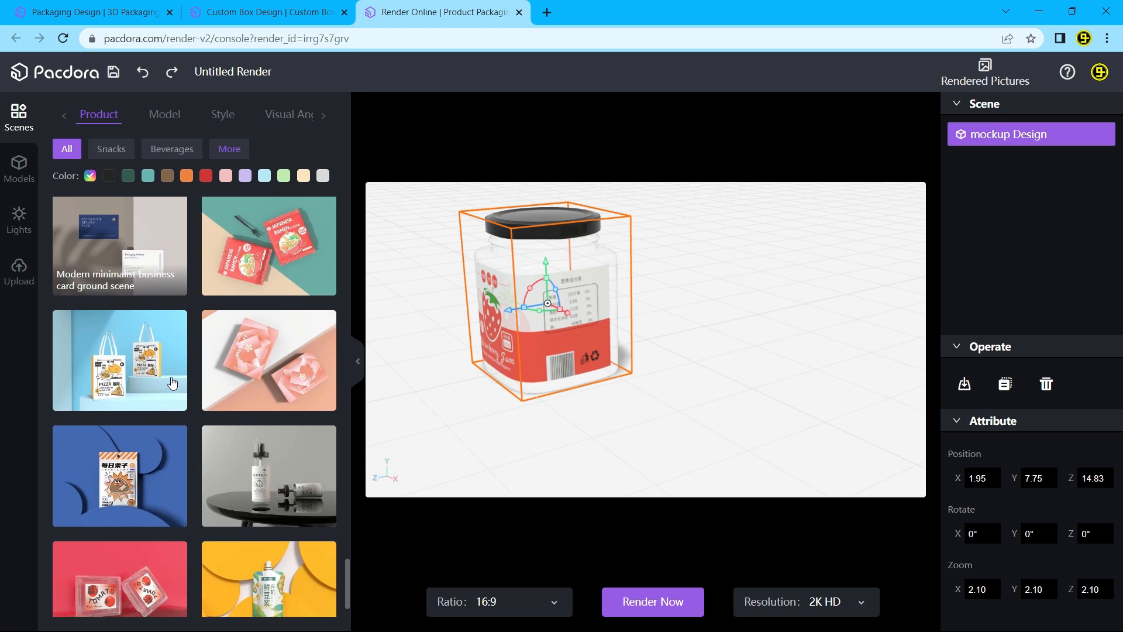
scroll(172, 383, down, 15)
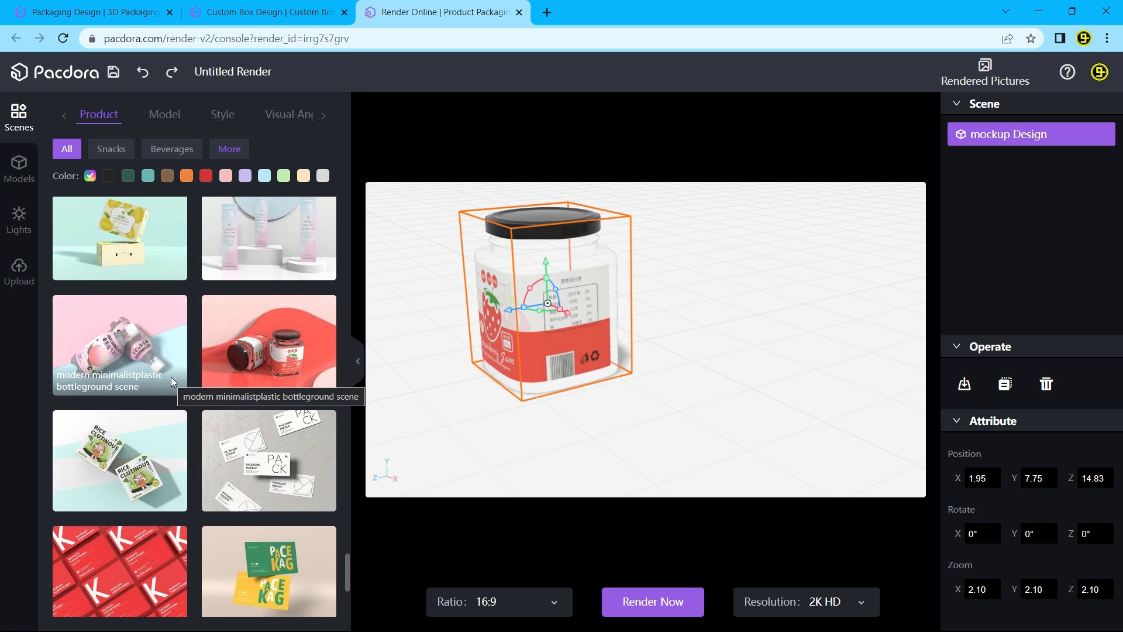
click(262, 348)
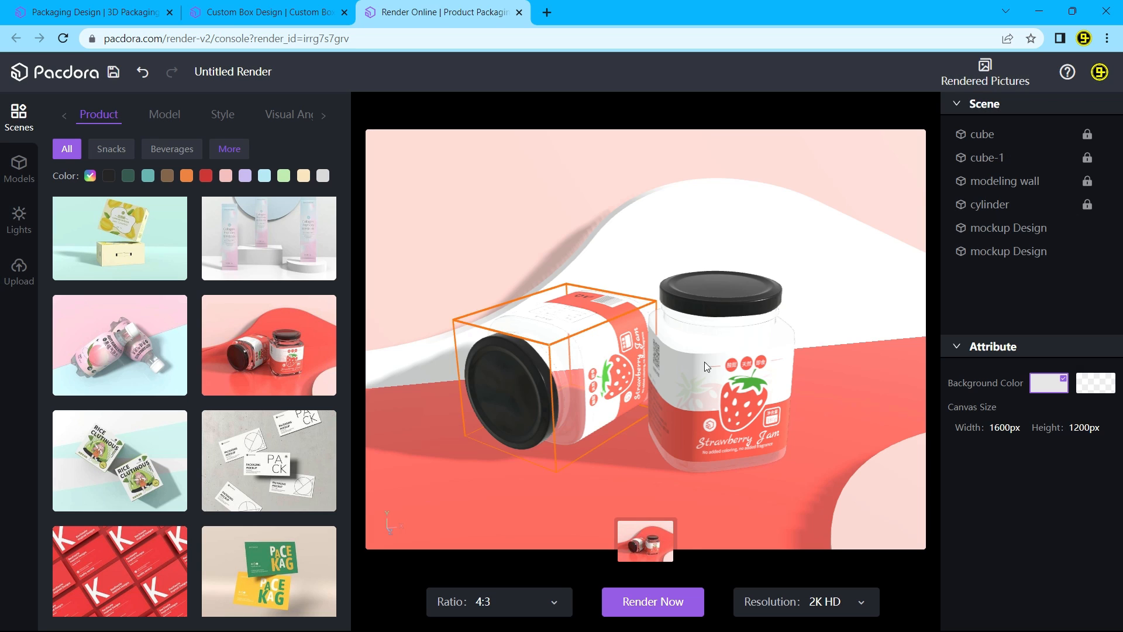
mouse_move(818, 422)
mouse_down()
mouse_move(819, 405)
mouse_move(823, 426)
mouse_up()
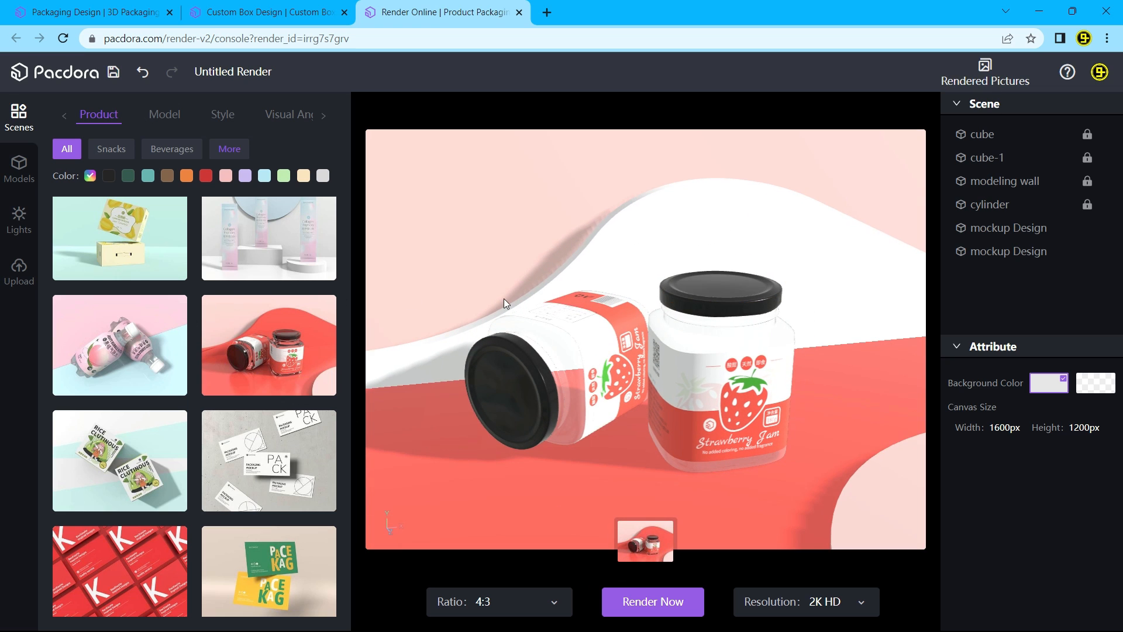
Light the jar scene with the dark light template showing three spheres on a black background.
click(7, 222)
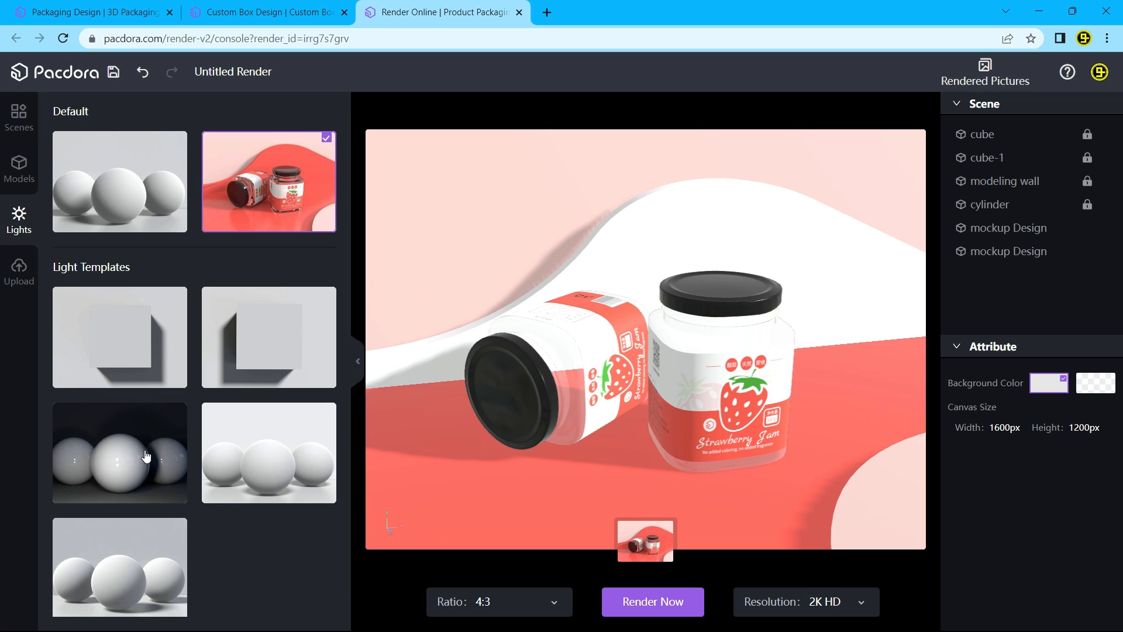
click(145, 459)
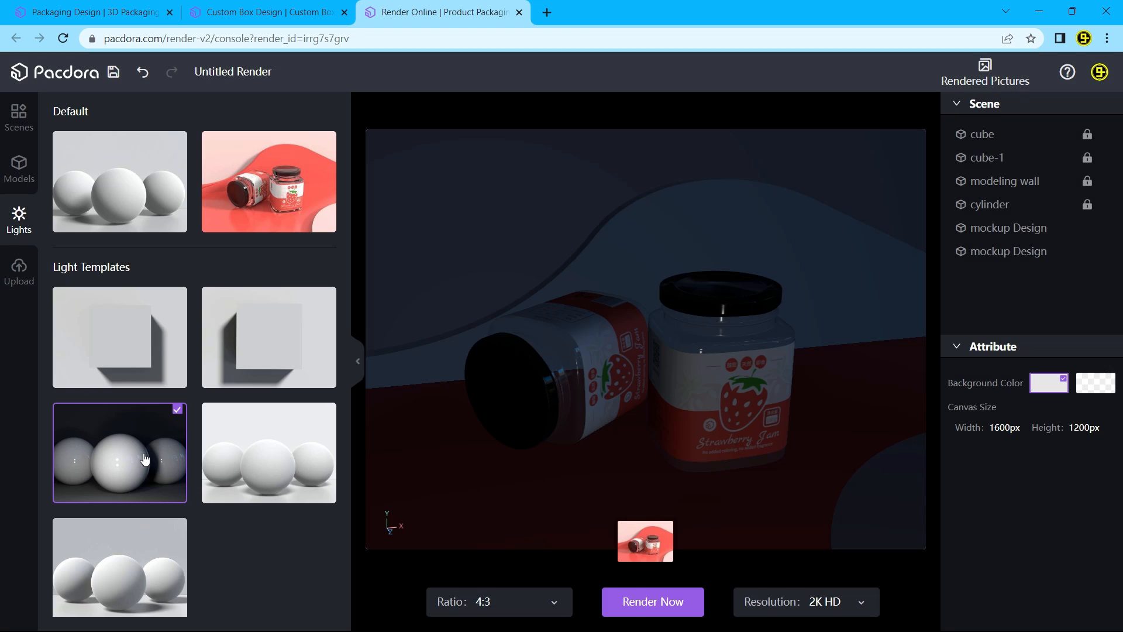
Try the white and grey three-sphere light templates and both cube light templates on the jar scene.
click(236, 462)
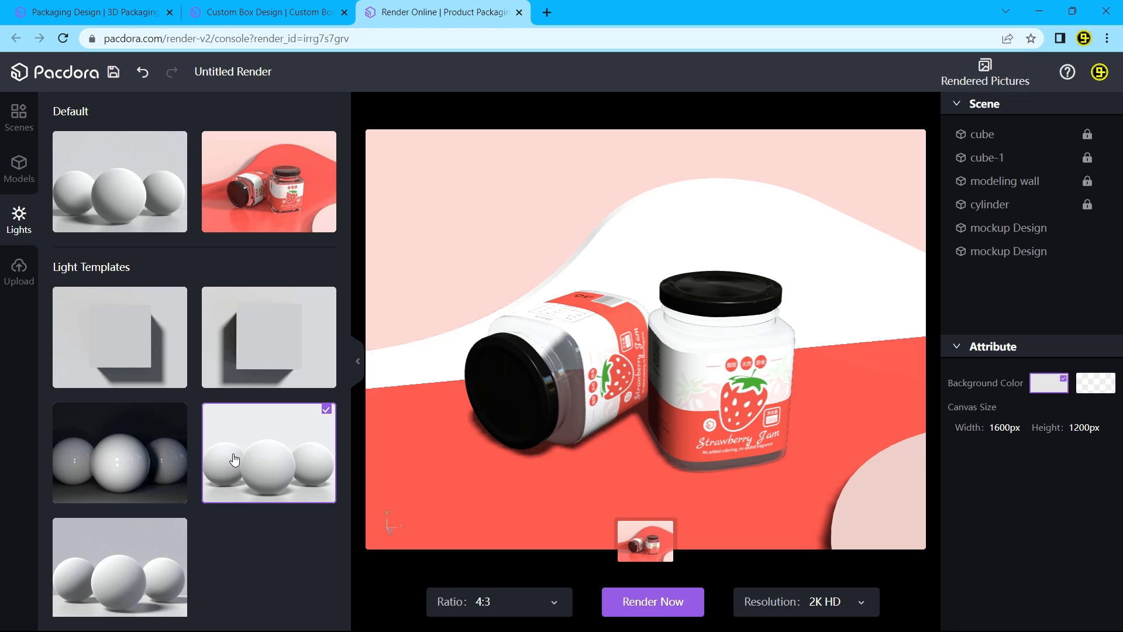
click(100, 560)
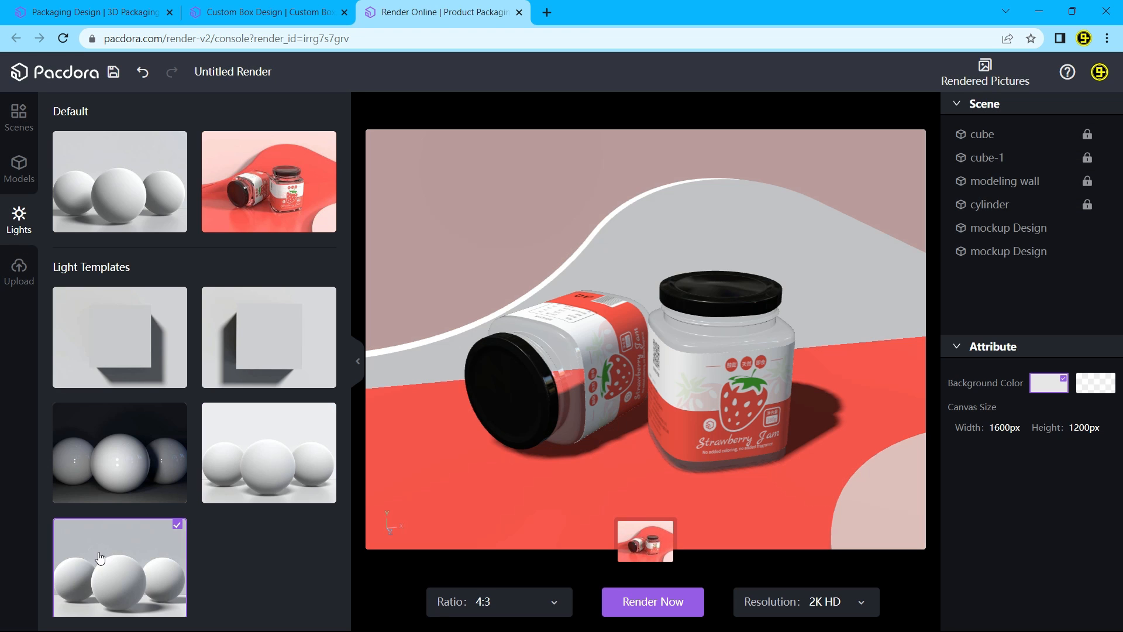
click(235, 384)
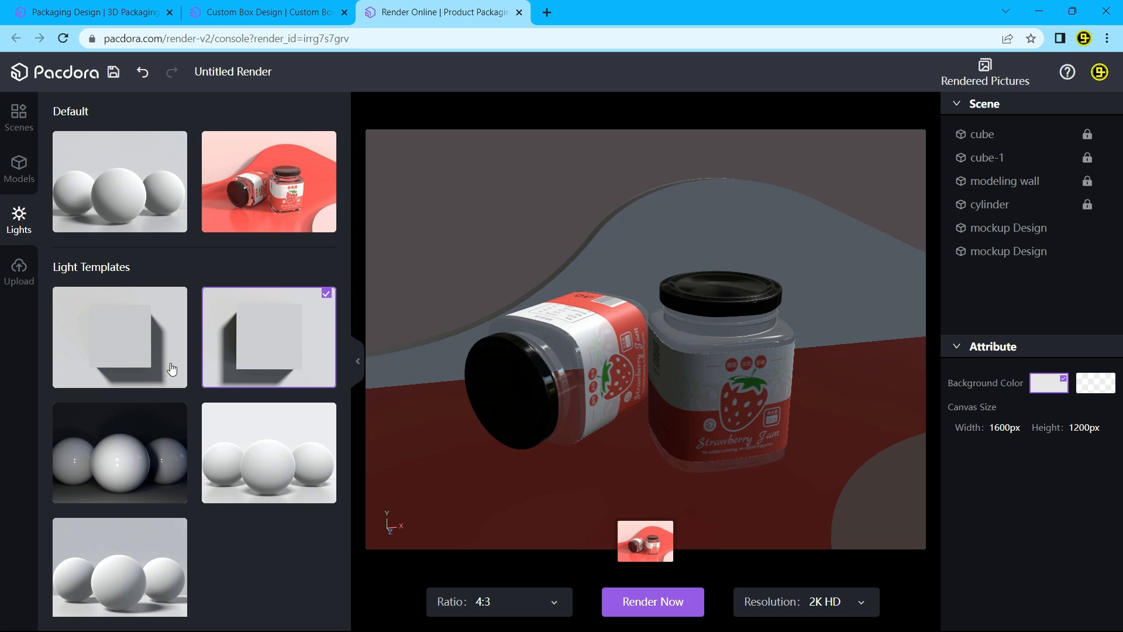
click(139, 363)
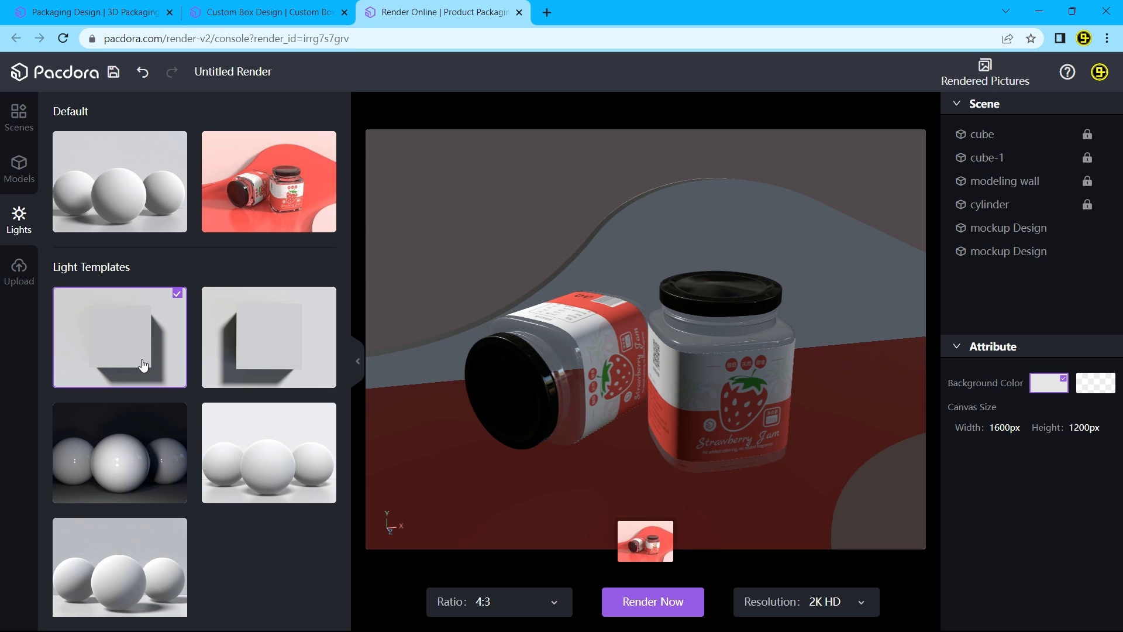
drag(644, 405, 661, 433)
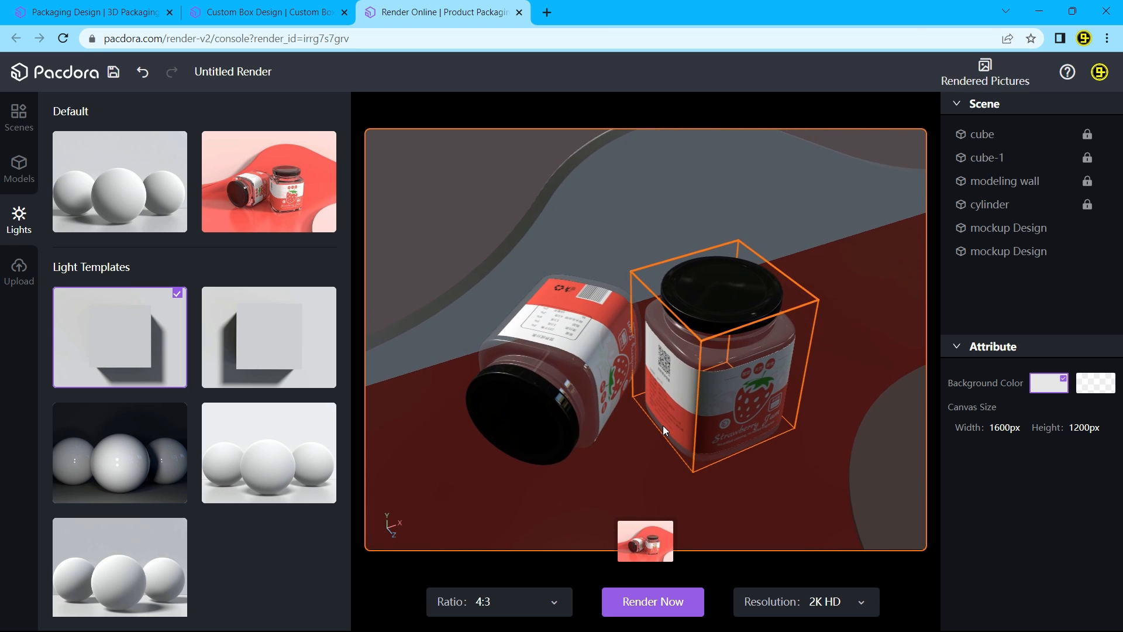
Light the jar scene with the grey-background three-sphere template and restore the scene's saved camera view.
click(130, 534)
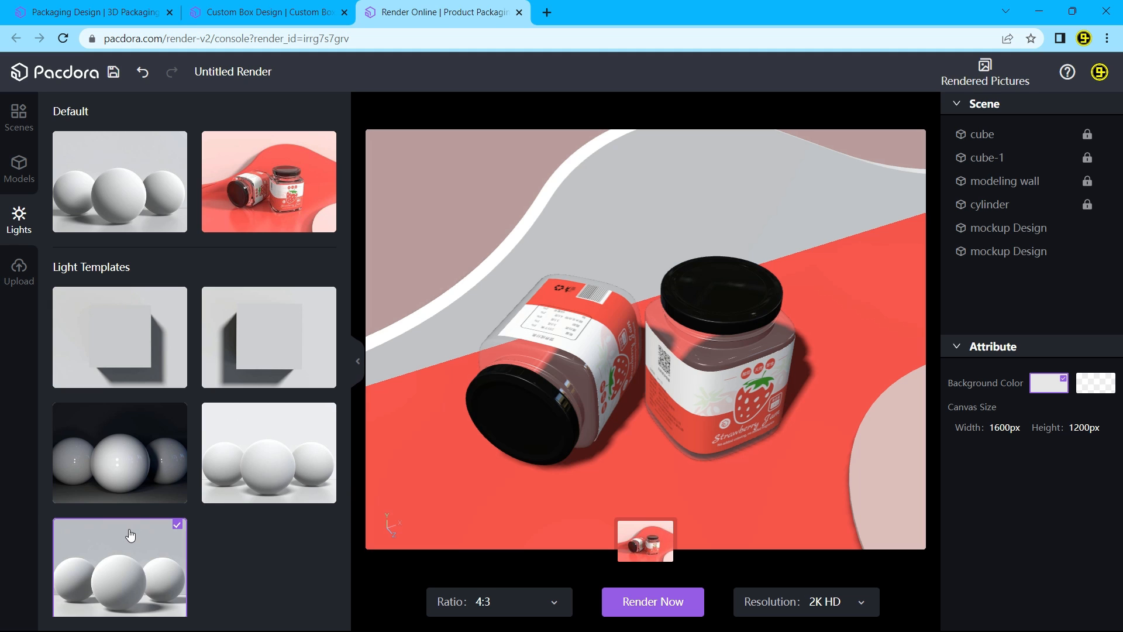
drag(499, 403, 490, 335)
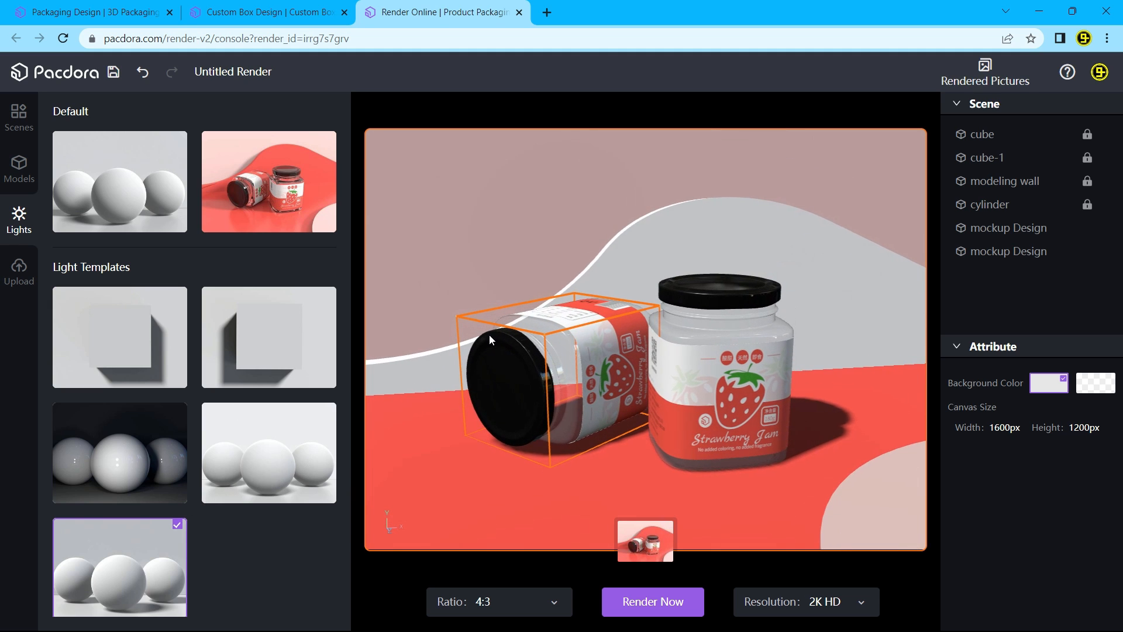
click(644, 545)
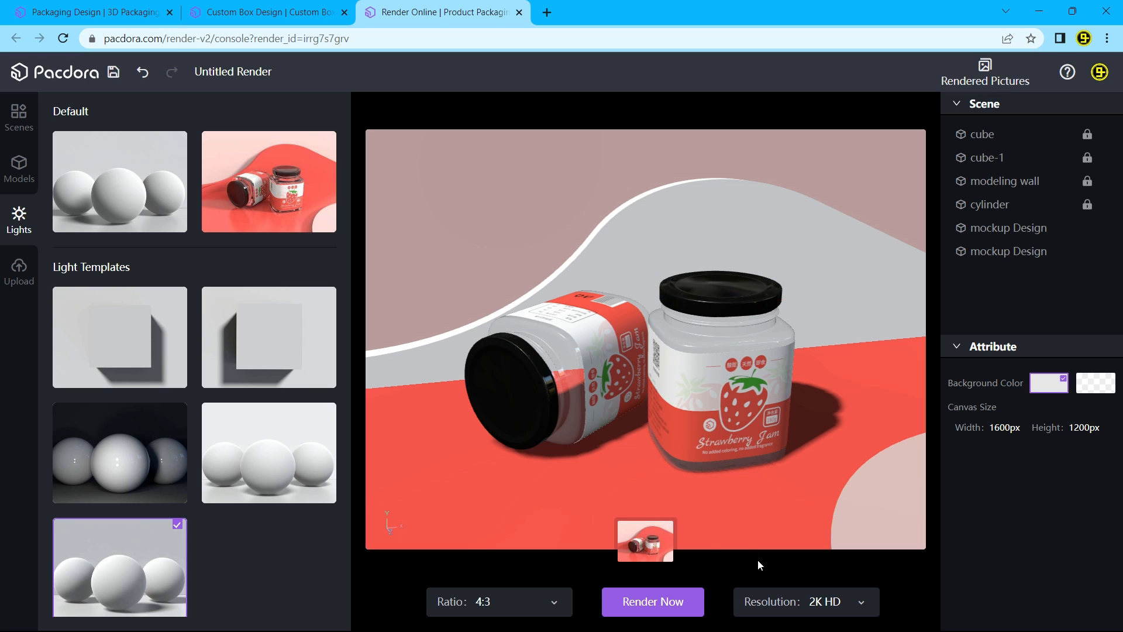
Set the render output to 4K UHD resolution with a 16:9 ratio.
click(785, 602)
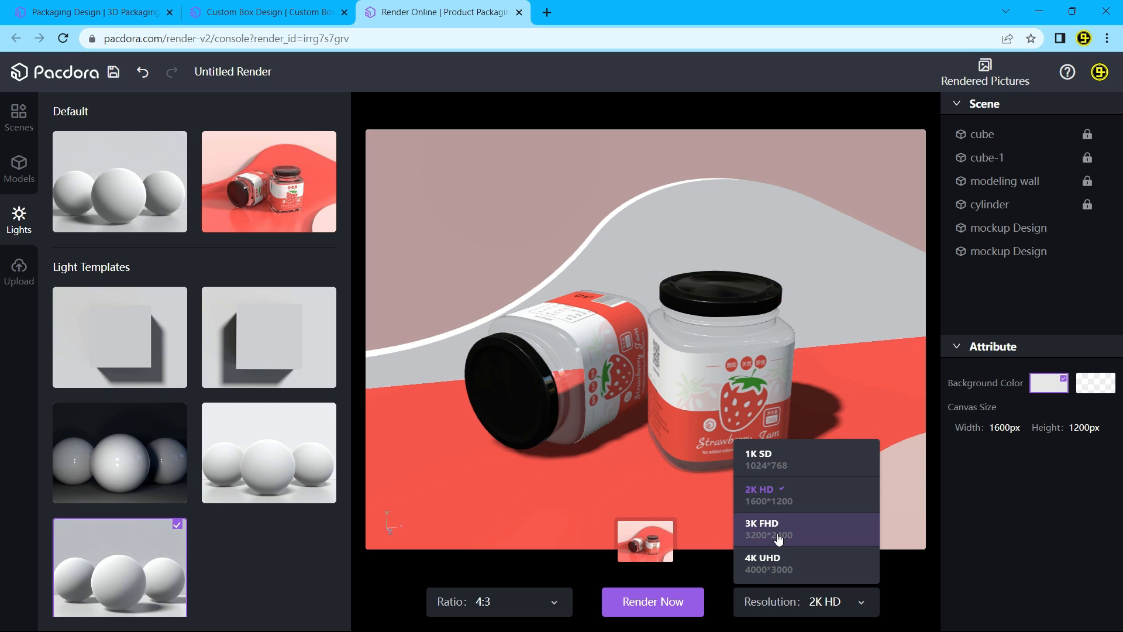
click(772, 564)
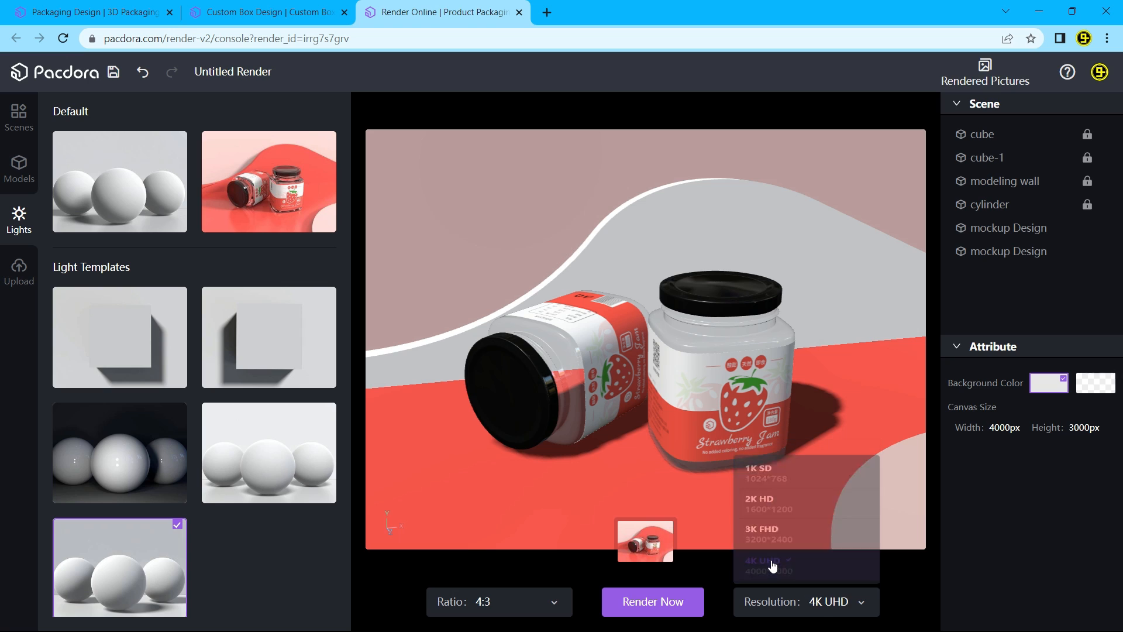
click(552, 608)
click(466, 469)
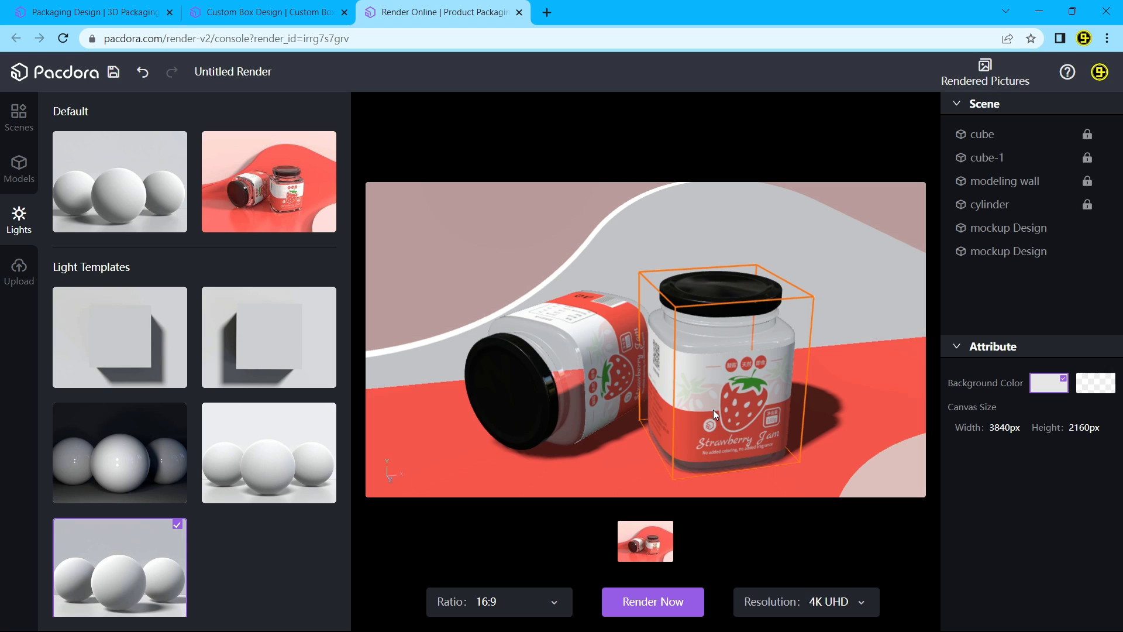
Pull the camera back slightly from the two jars and render the scene.
scroll(650, 402, down, 2)
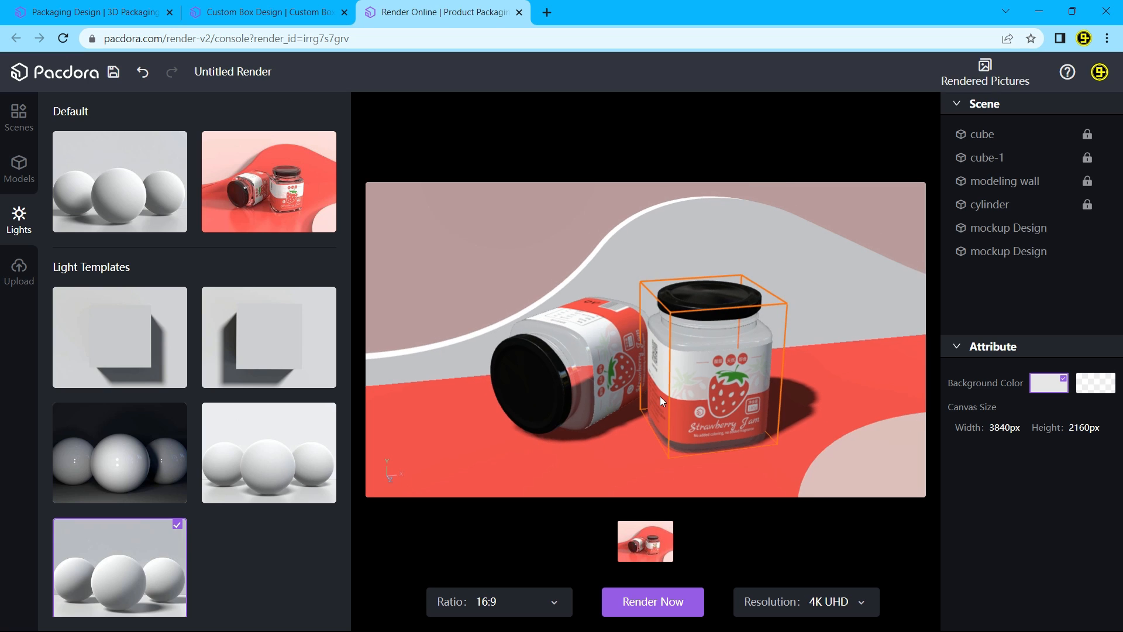
scroll(659, 395, down, 1)
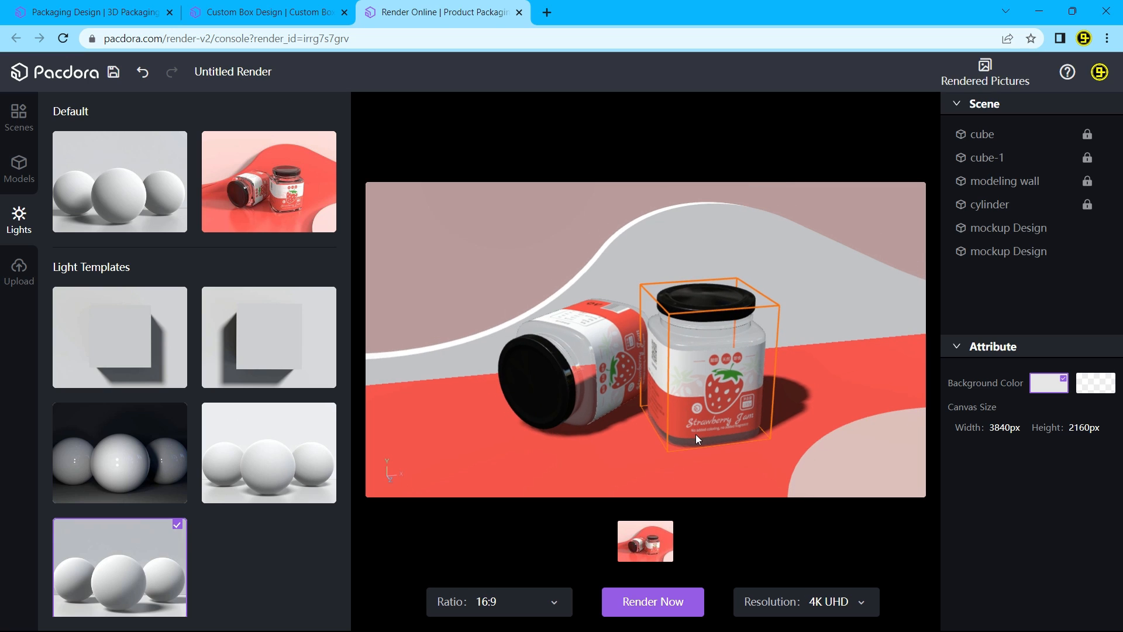
click(837, 251)
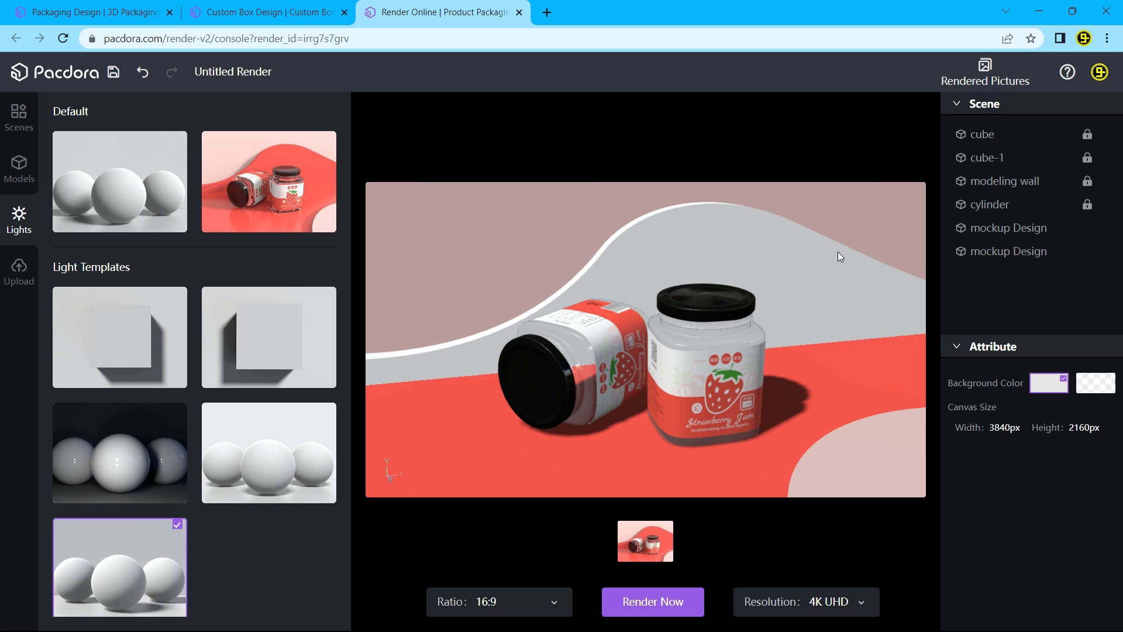
click(667, 604)
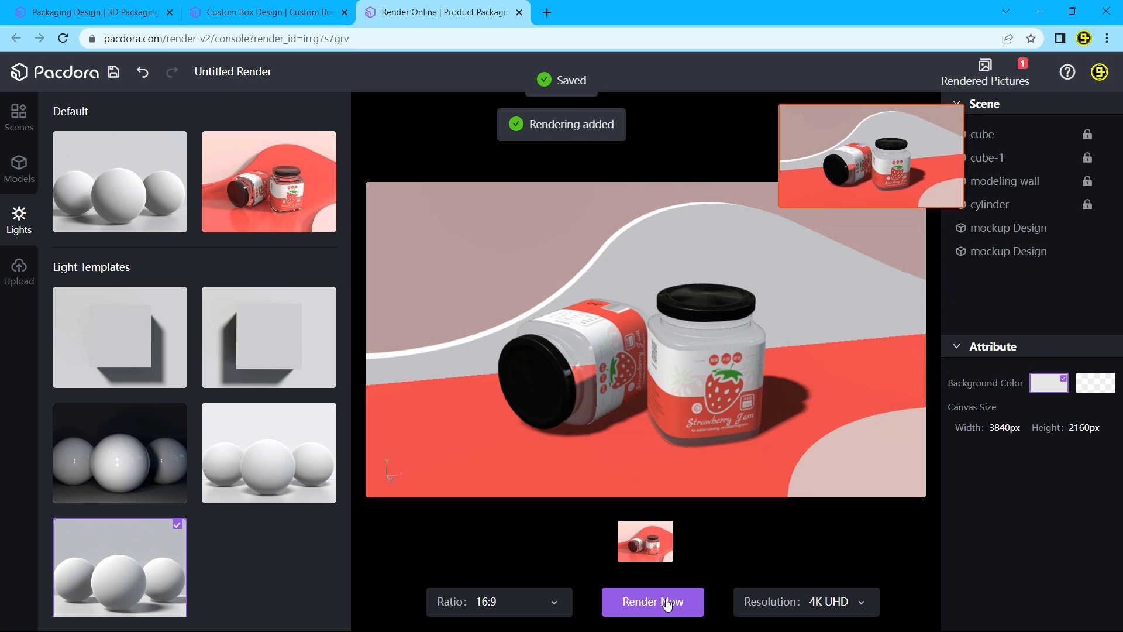
Open the finished 4K UHD jar picture among the rendered pictures and download it.
click(986, 71)
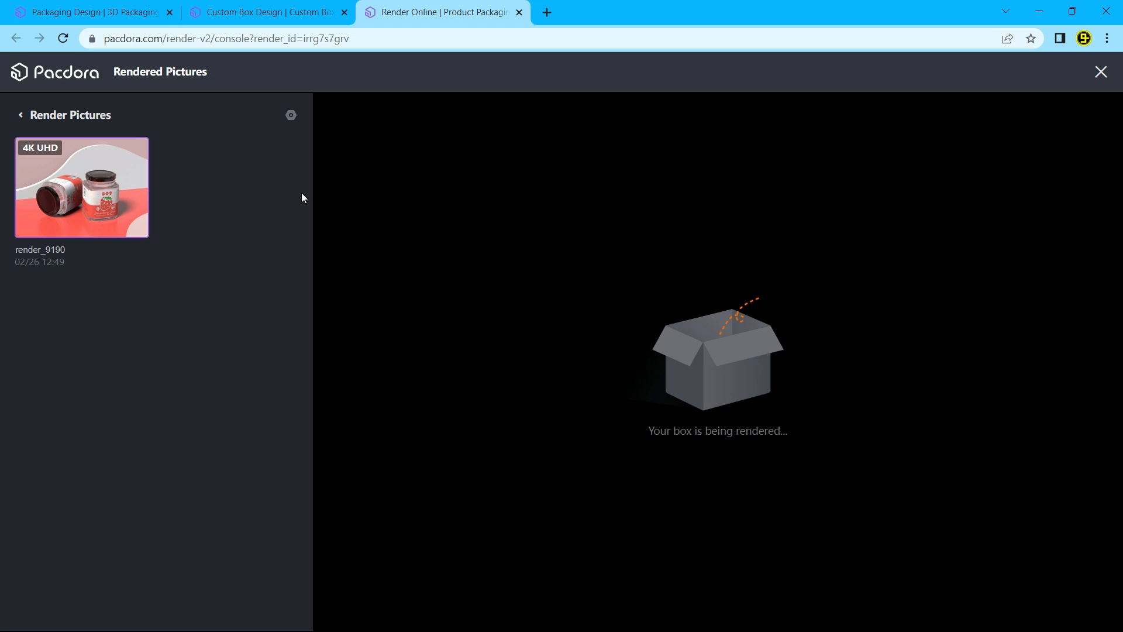
click(73, 196)
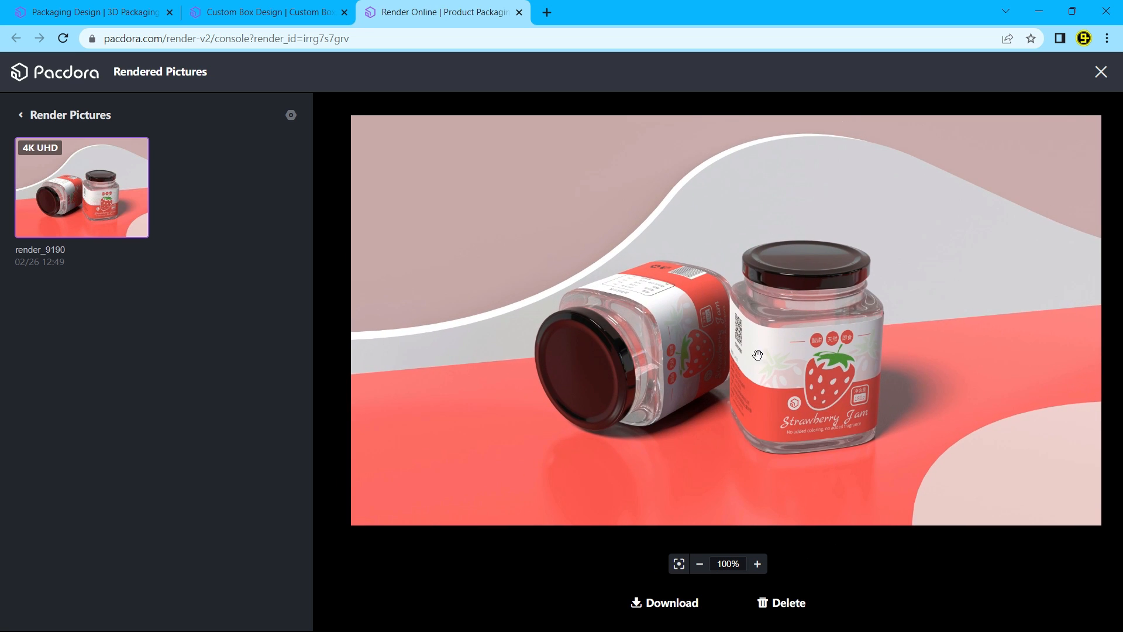
click(686, 605)
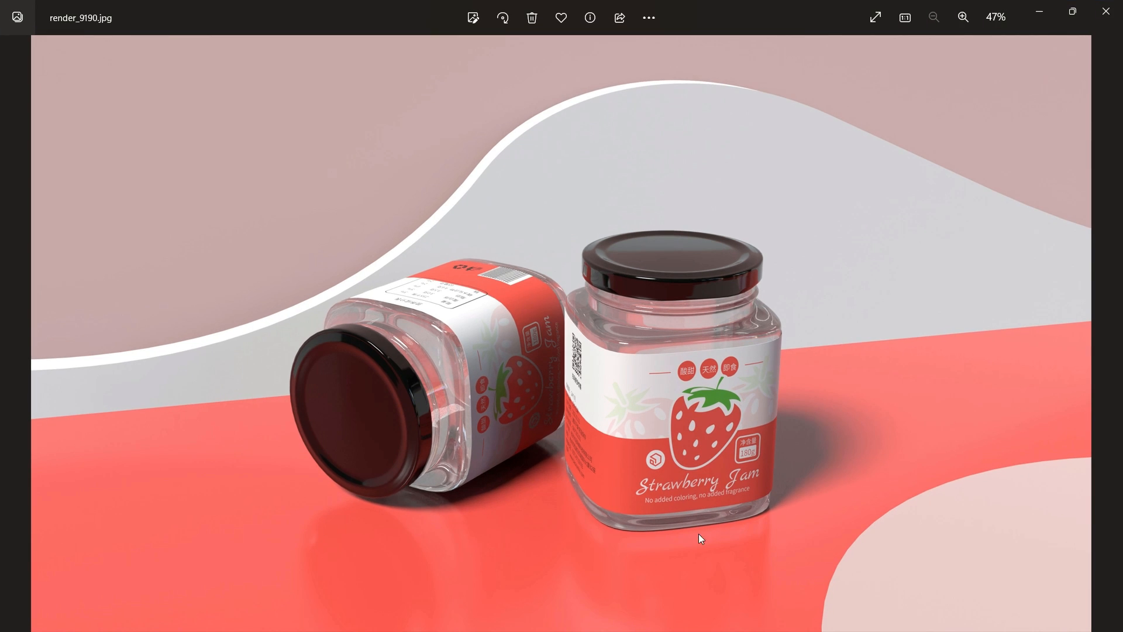
Examine the lid, glass and label details of the lying jar up close in the downloaded render.
scroll(624, 342, up, 6)
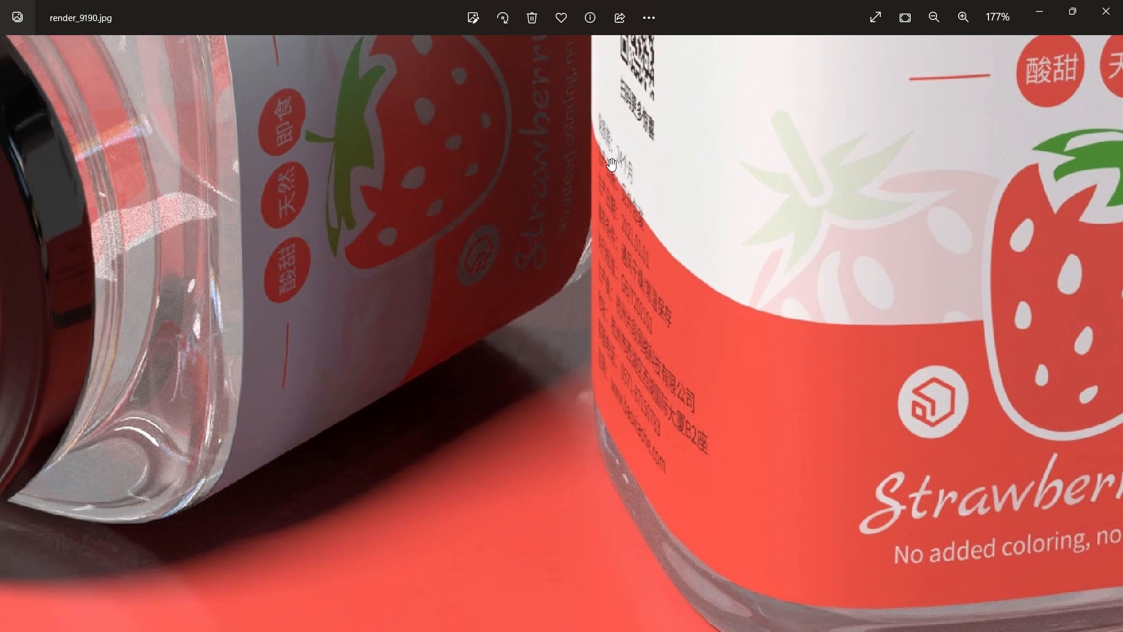
drag(351, 461, 642, 237)
drag(314, 340, 547, 576)
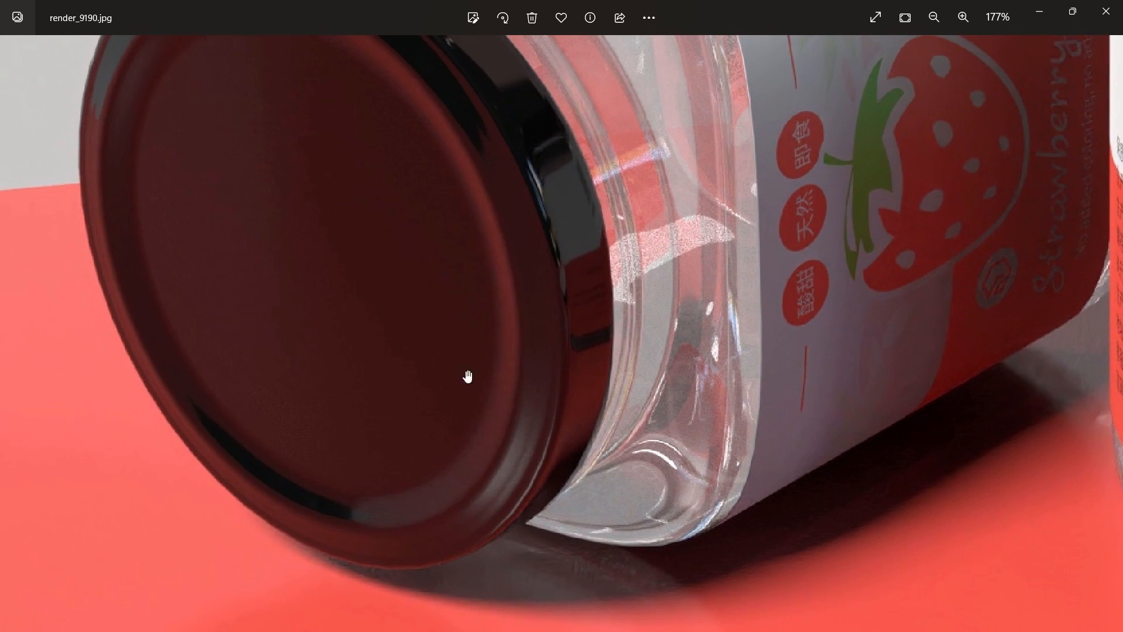
drag(443, 267, 538, 563)
scroll(439, 288, down, 5)
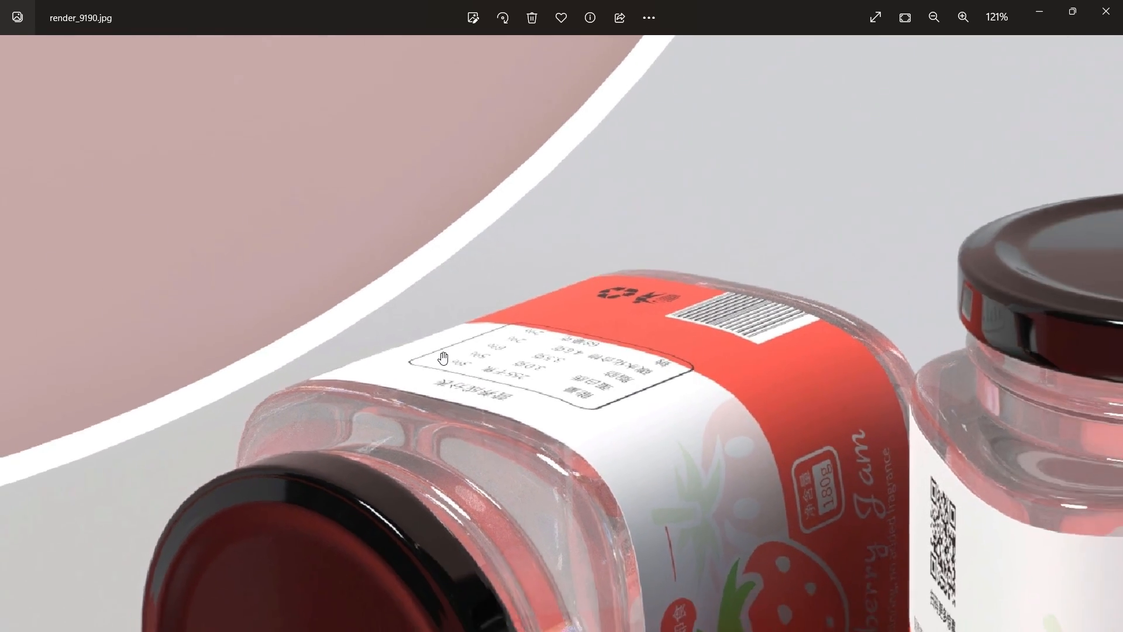
scroll(443, 359, down, 2)
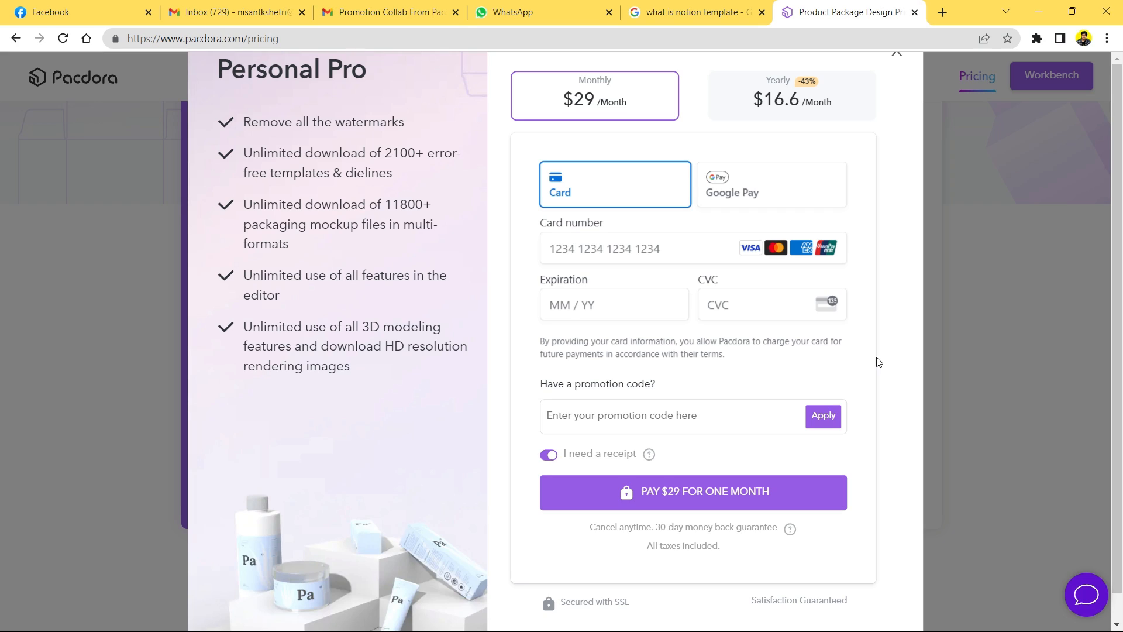
Apply the promotion code grapexels to the monthly Personal Pro plan on the pricing page.
click(608, 413)
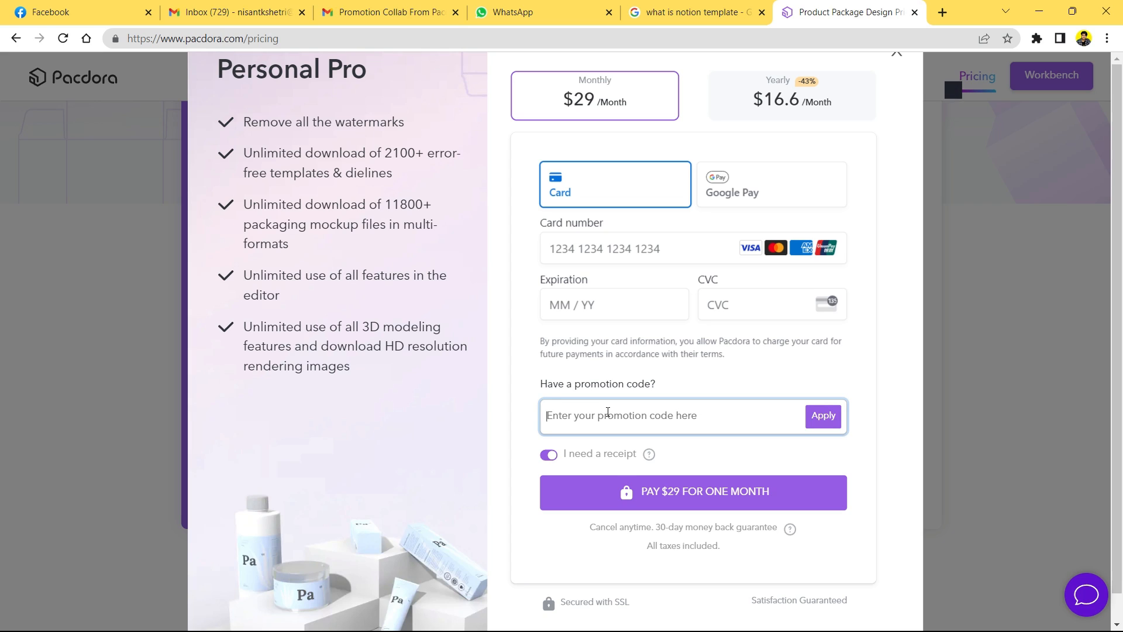
text(grapexels)
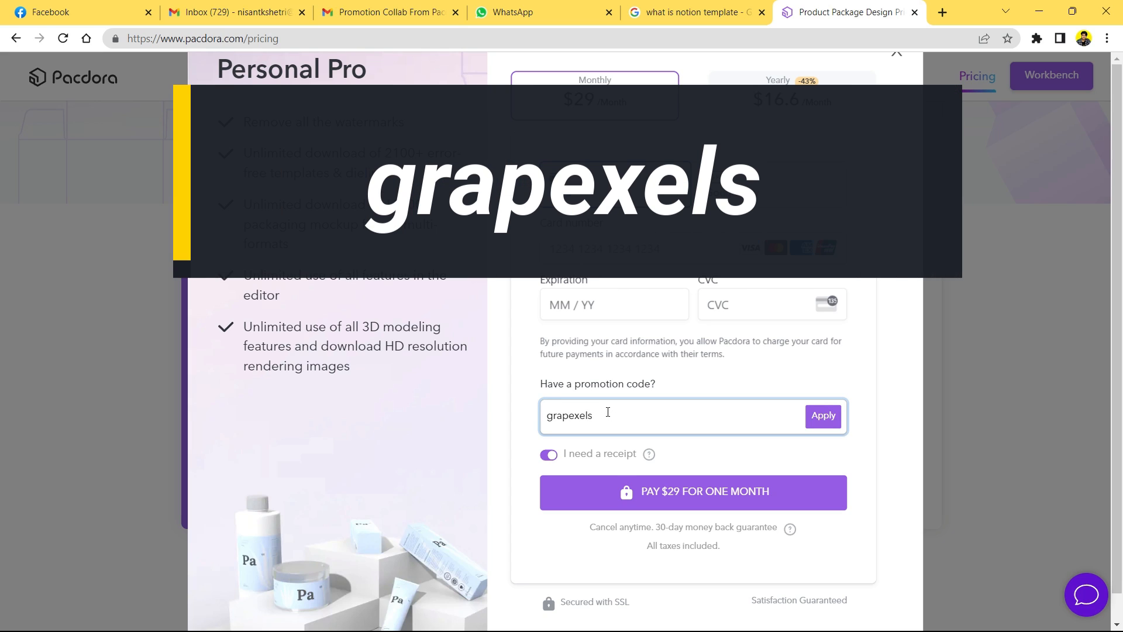
click(811, 417)
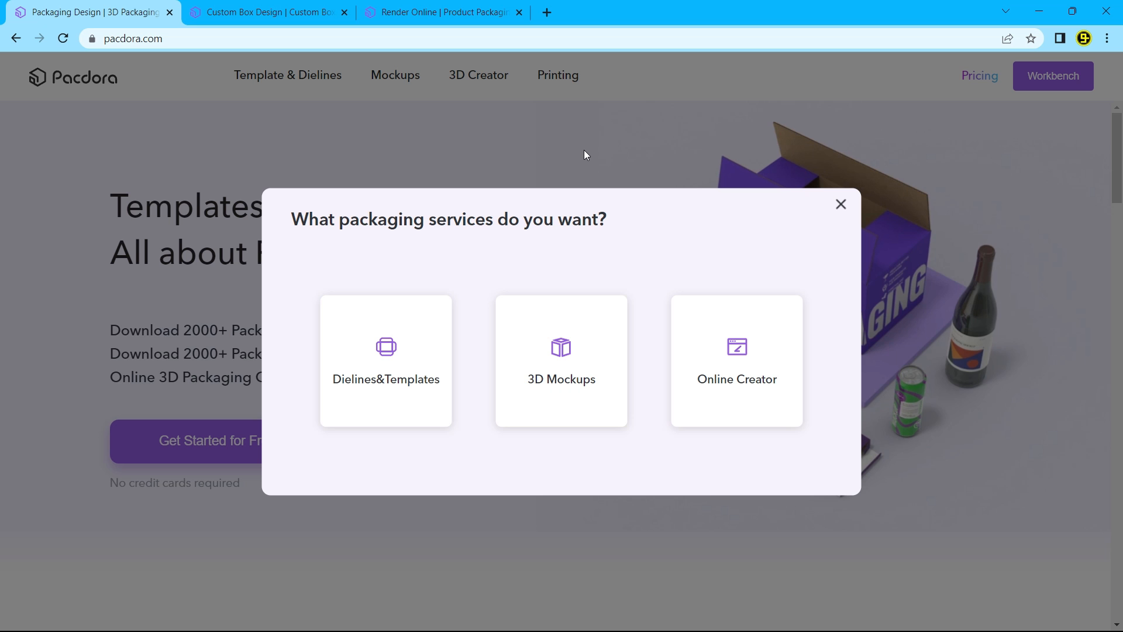
Dismiss the packaging services dialog and browse the catalogue of templates and dielines.
click(583, 150)
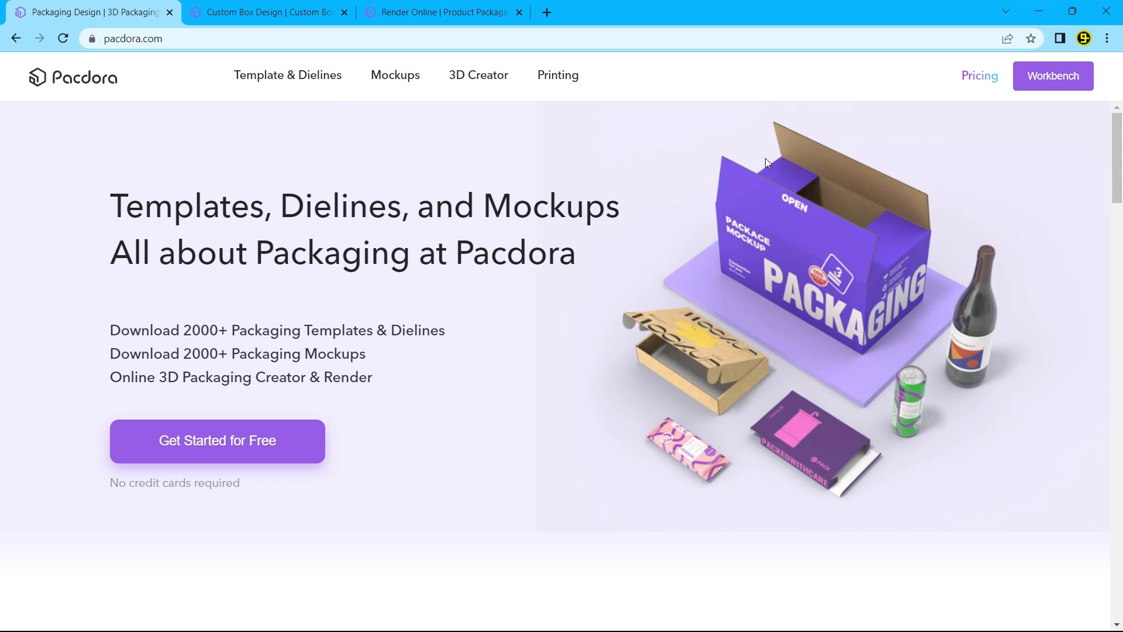
click(317, 85)
scroll(587, 409, down, 6)
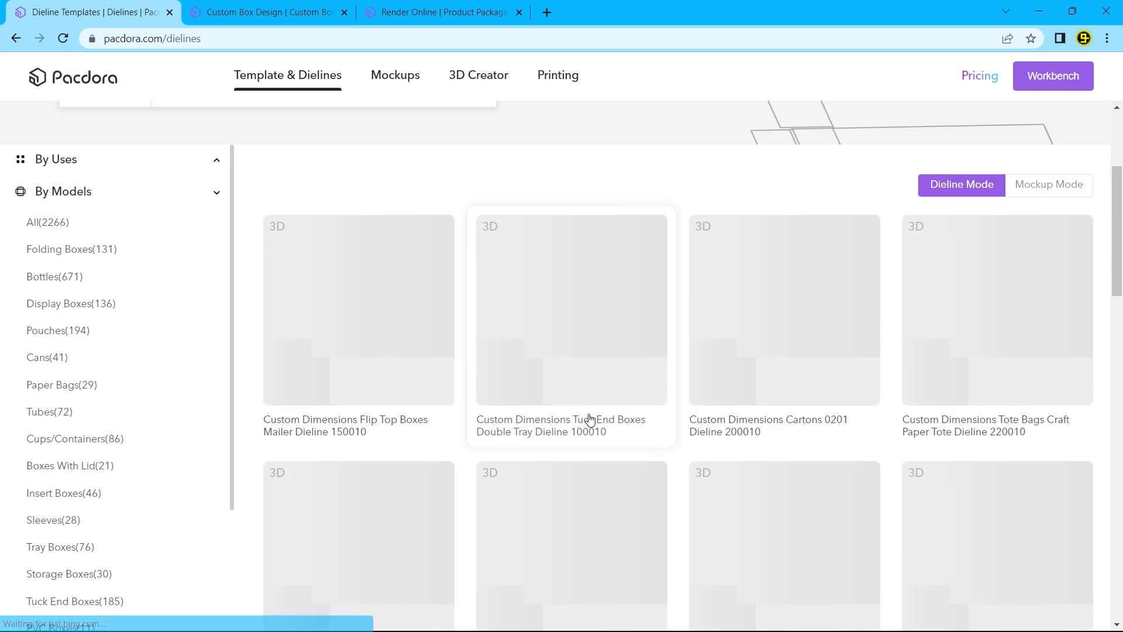
scroll(599, 483, up, 5)
scroll(408, 170, down, 5)
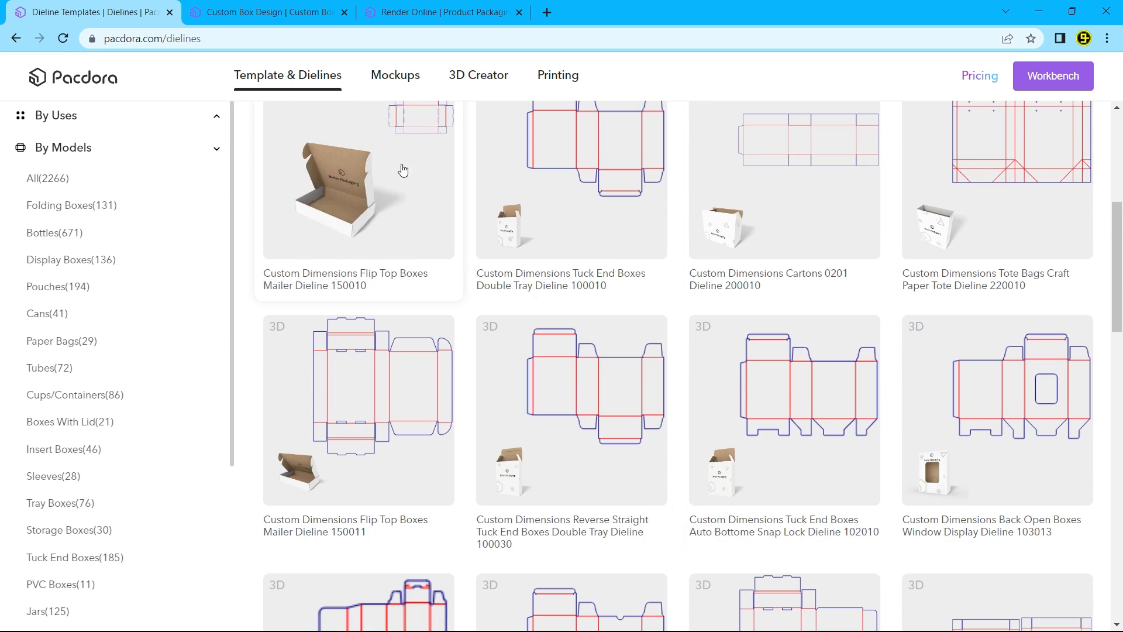
Browse the blank packaging models in the mockups catalogue.
click(396, 75)
scroll(775, 345, down, 5)
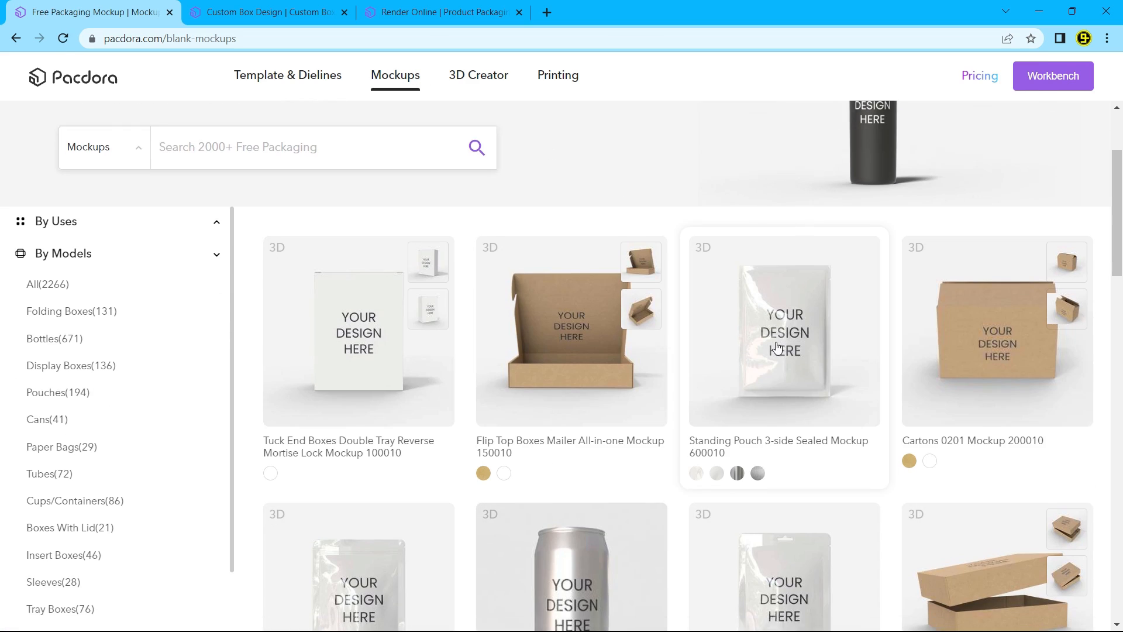
scroll(777, 348, down, 15)
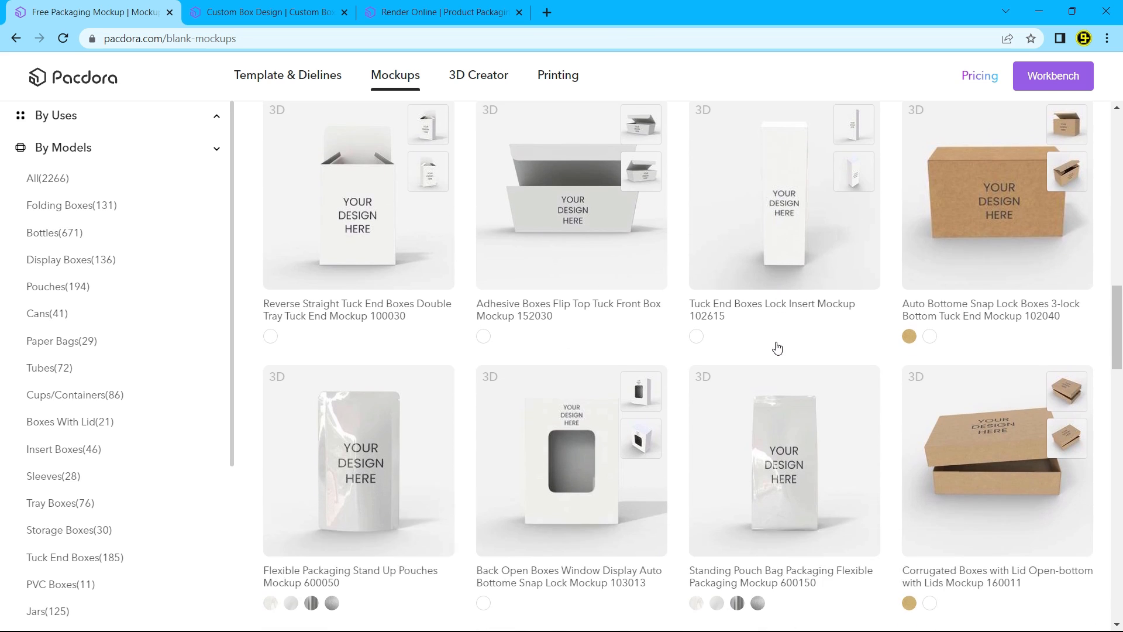
scroll(777, 348, down, 15)
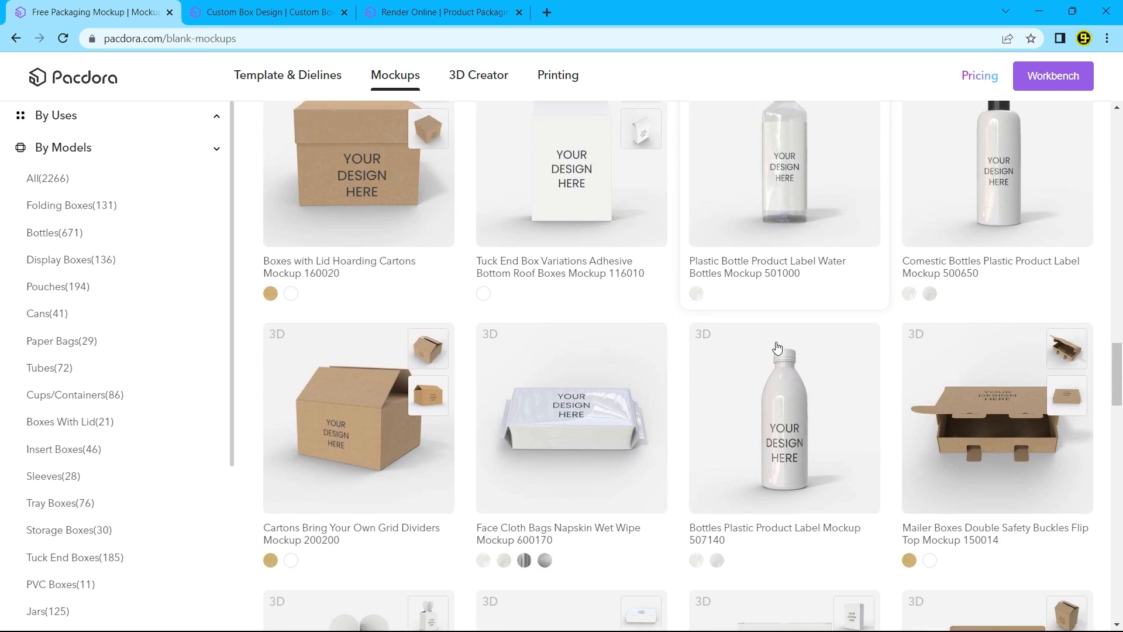
scroll(777, 348, down, 12)
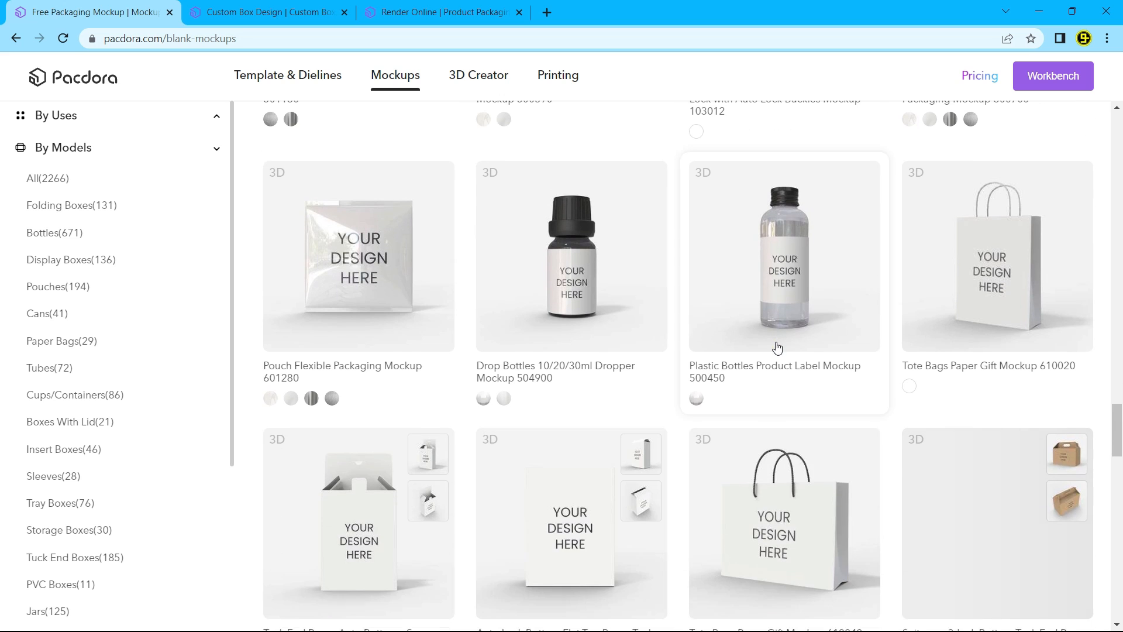